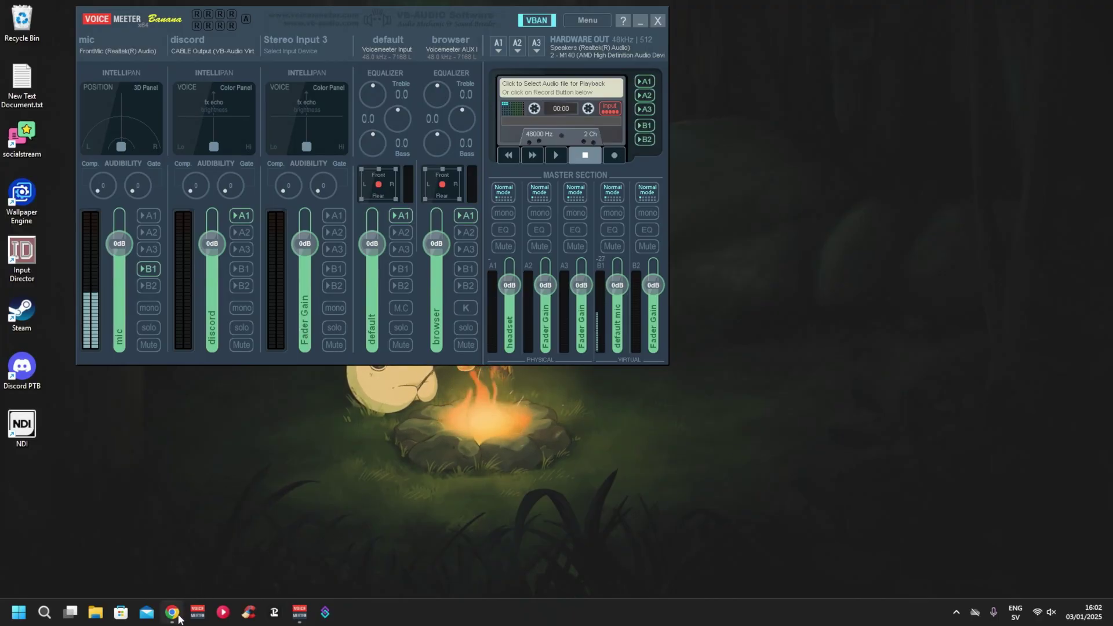
Step: Switch to Chrome and look over the ReaPlugs download page and the Light Host v1.2.1 release assets on GitHub
mouse_move(179, 618)
click(172, 545)
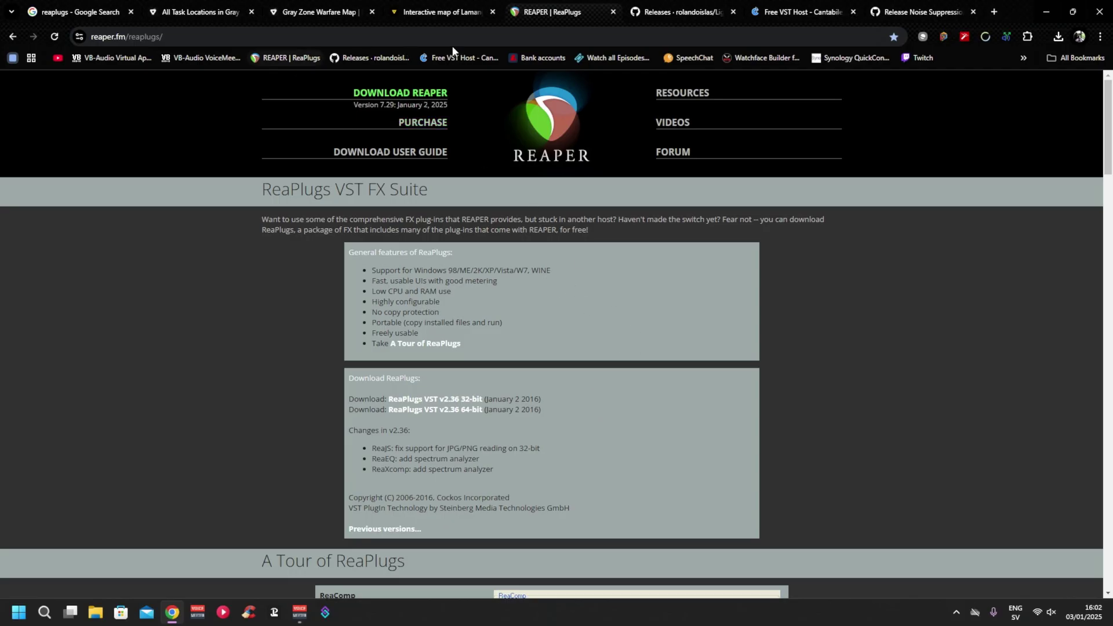
click(678, 13)
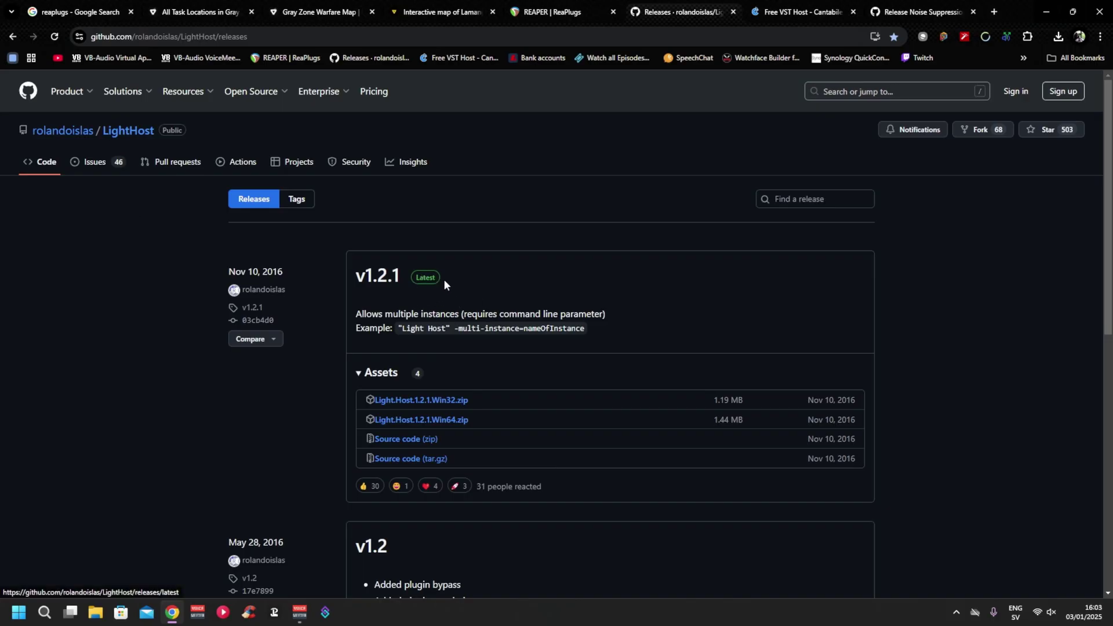
scroll(554, 399, down, 3)
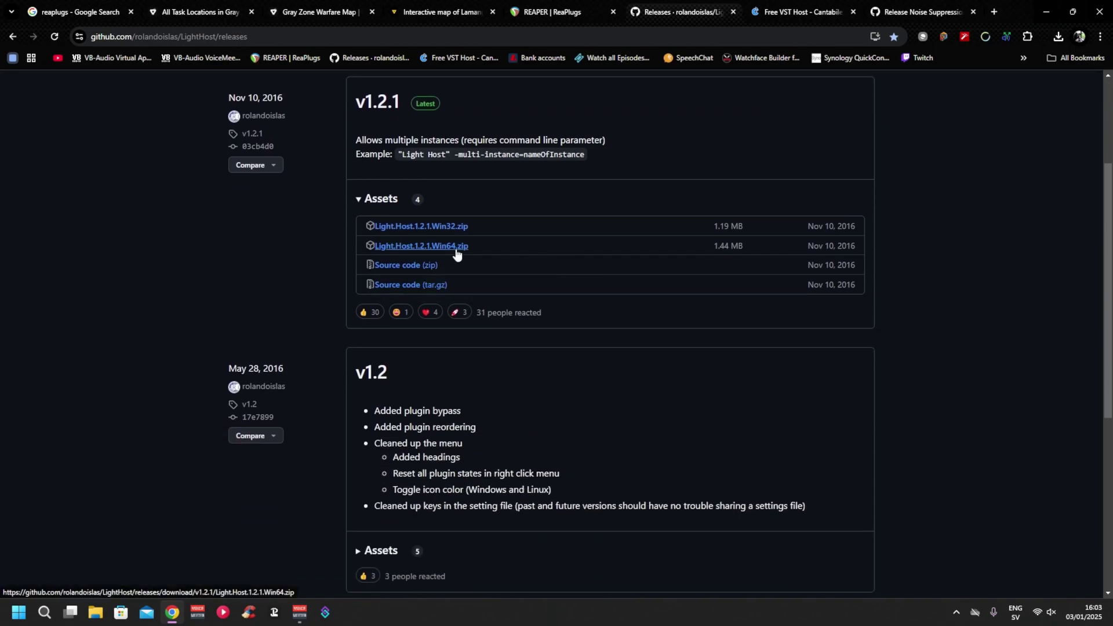
scroll(354, 304, up, 3)
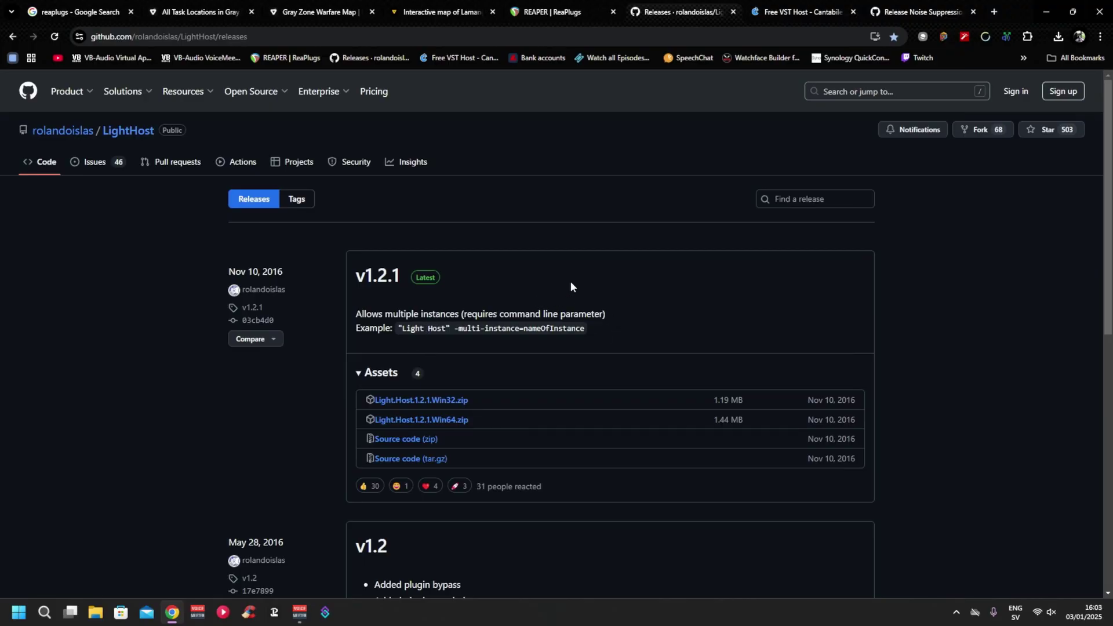
Step: Look over the Cantabile Lite download page and the Noise Suppression v1.10 release assets, and put the browser away
click(795, 12)
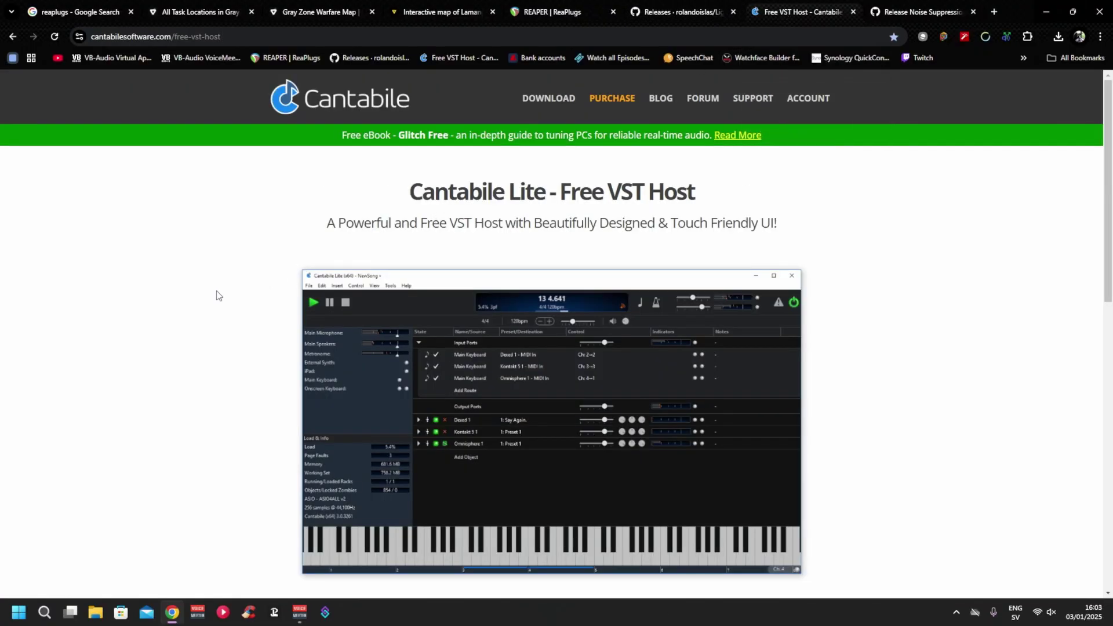
scroll(302, 250, down, 8)
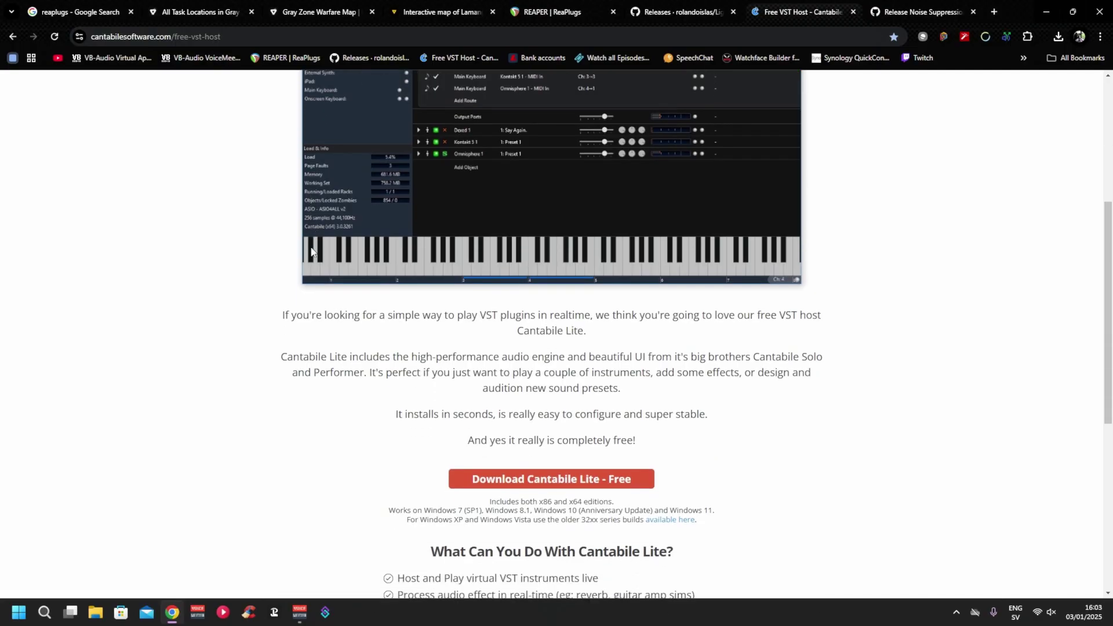
scroll(310, 248, down, 1)
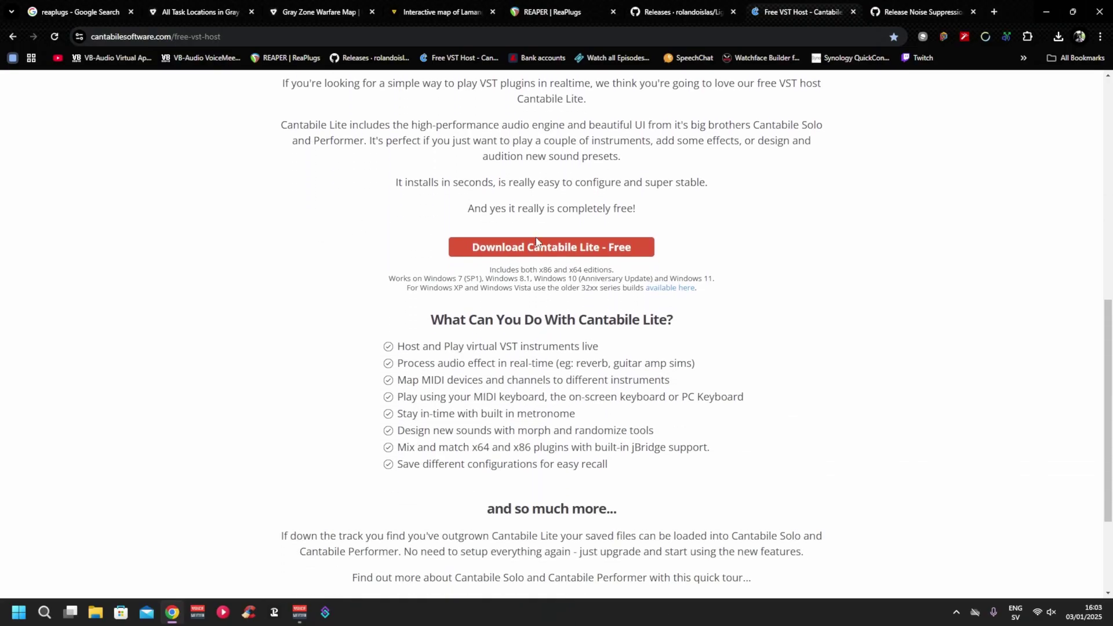
scroll(352, 268, up, 9)
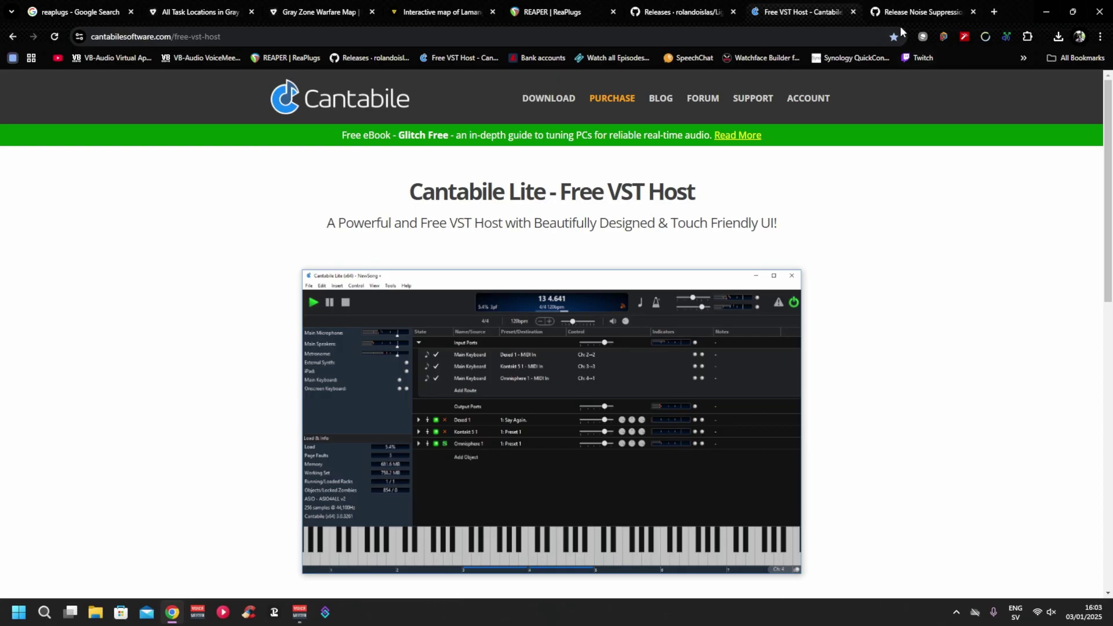
key(ctrl+Tab)
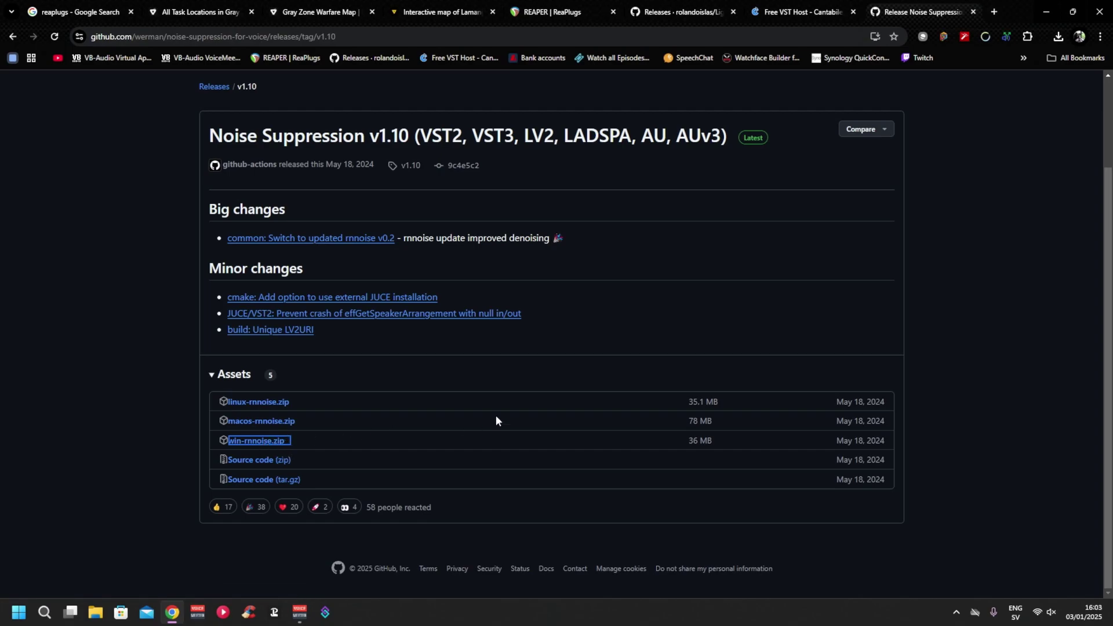
click(1049, 13)
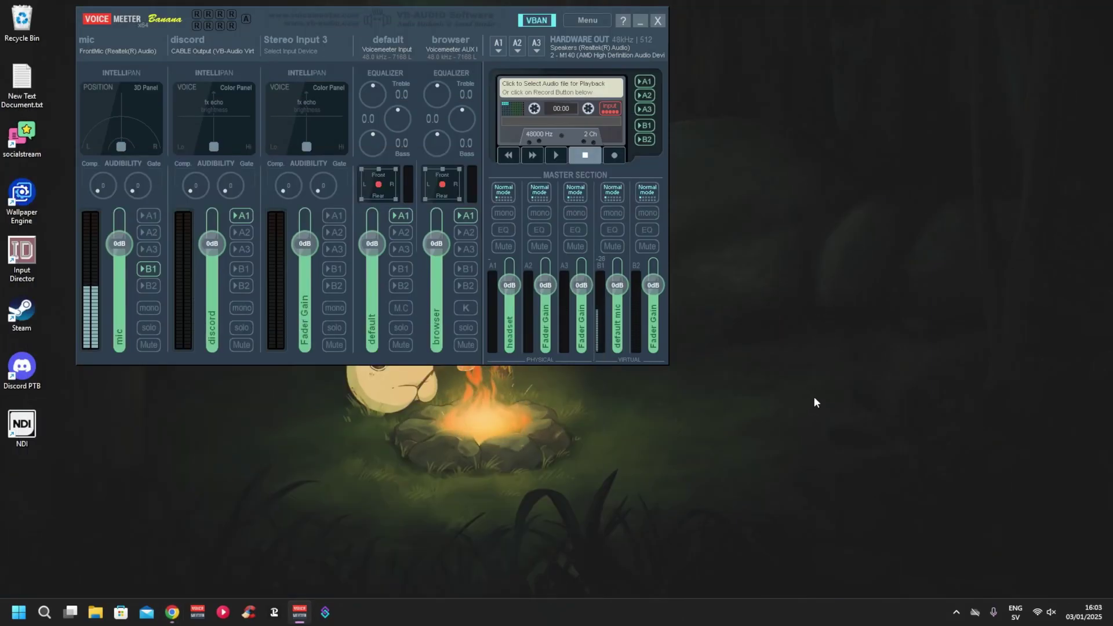
Step: Install the ReaPlugs VST FX Suite from reaplugs236_x64-install.exe in Downloads, keeping the default components and destination folder
click(104, 613)
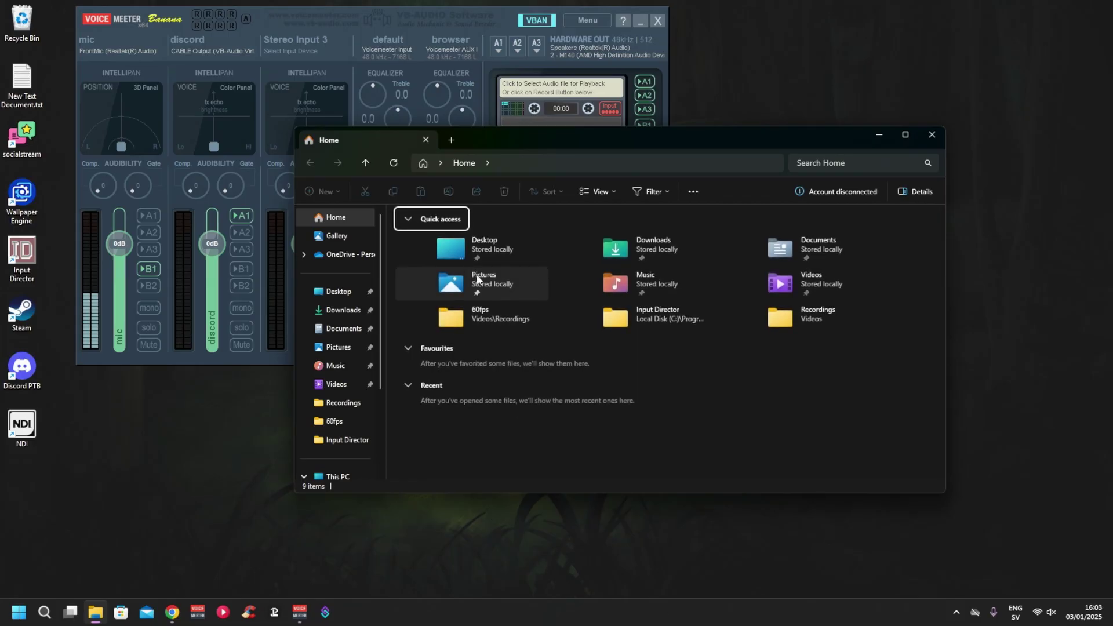
double_click(643, 241)
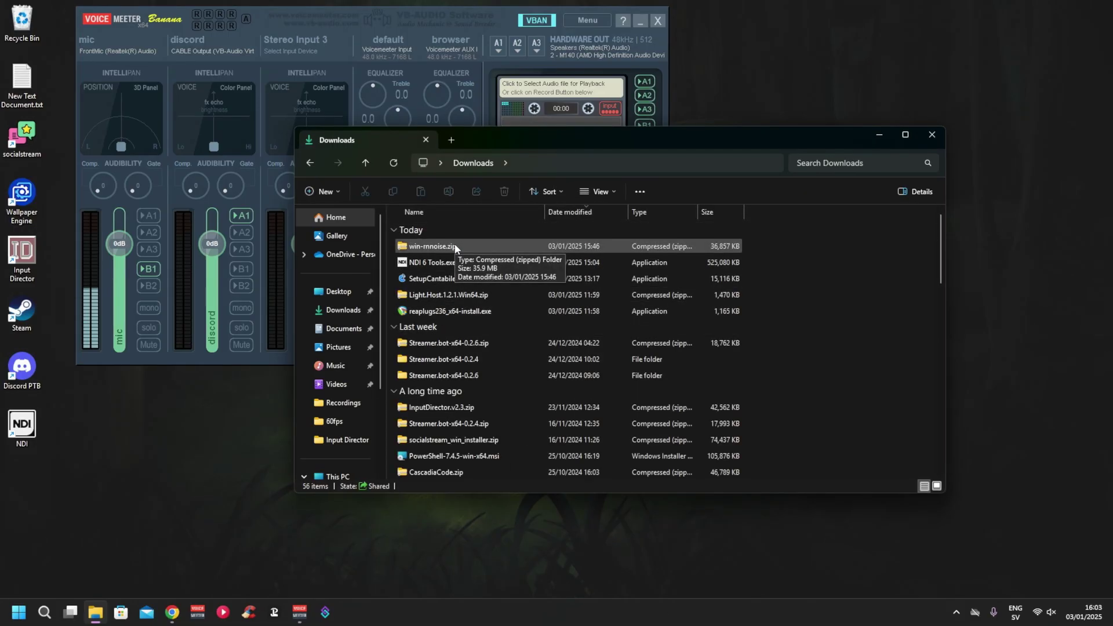
click(451, 311)
double_click(451, 312)
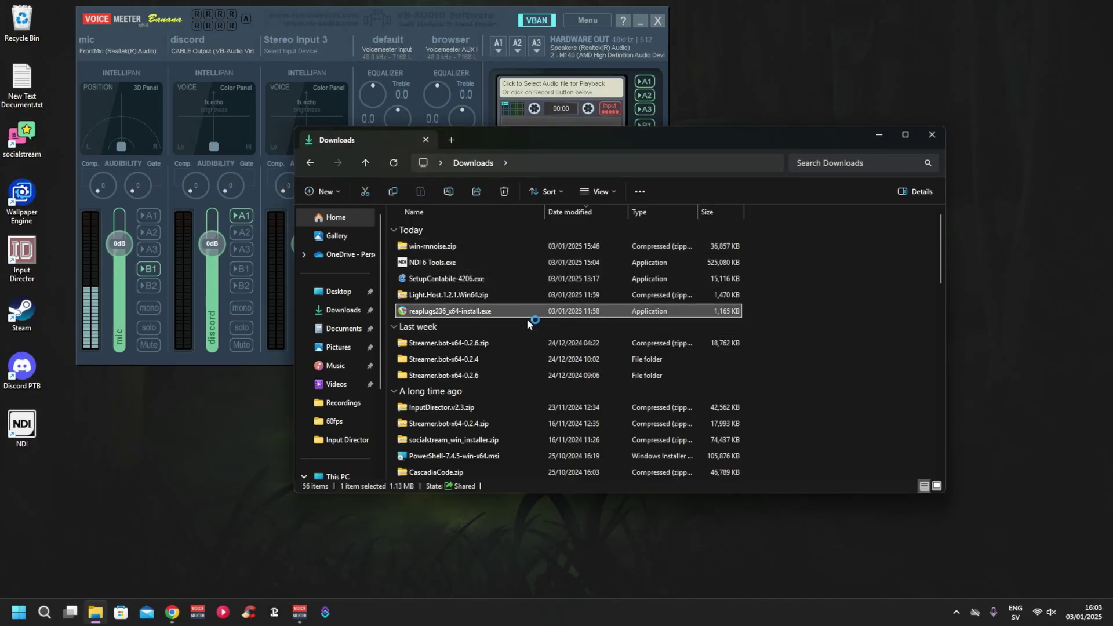
click(620, 398)
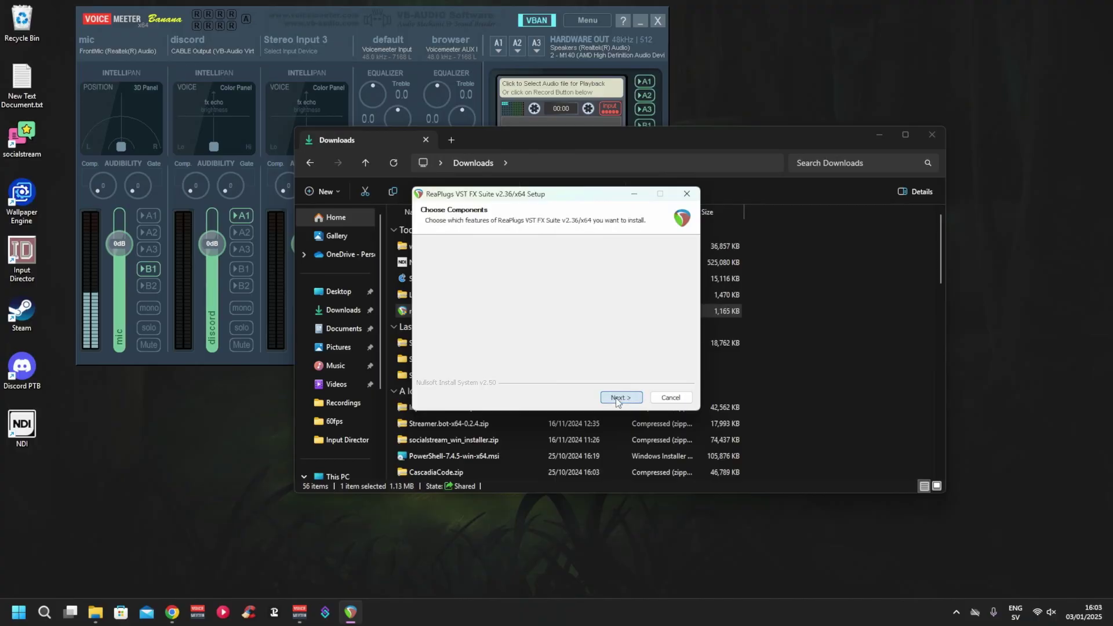
click(618, 398)
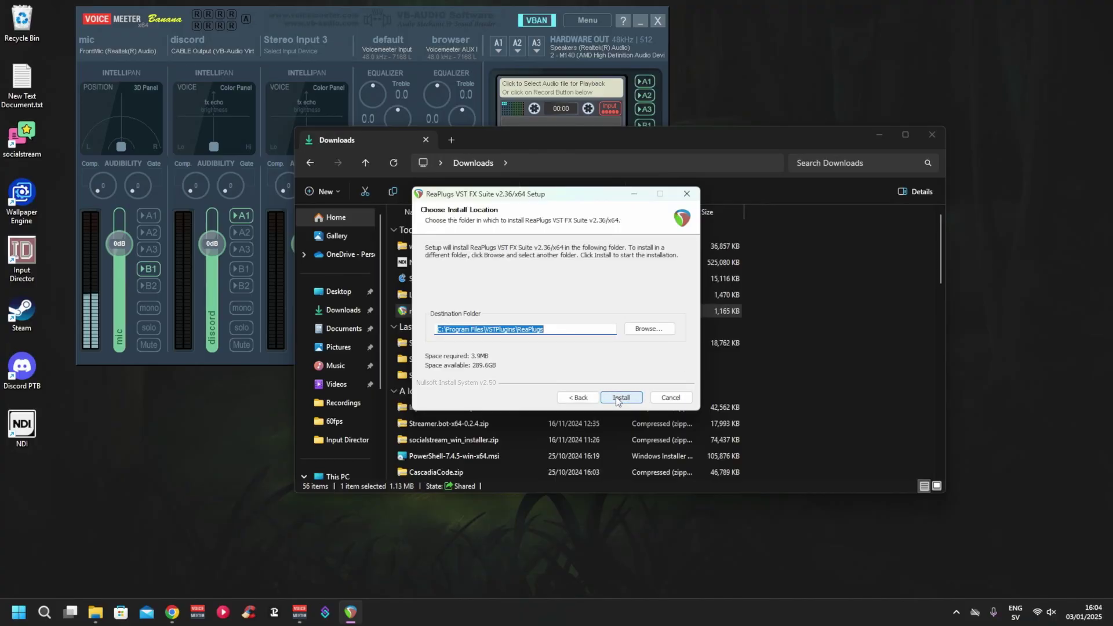
click(619, 398)
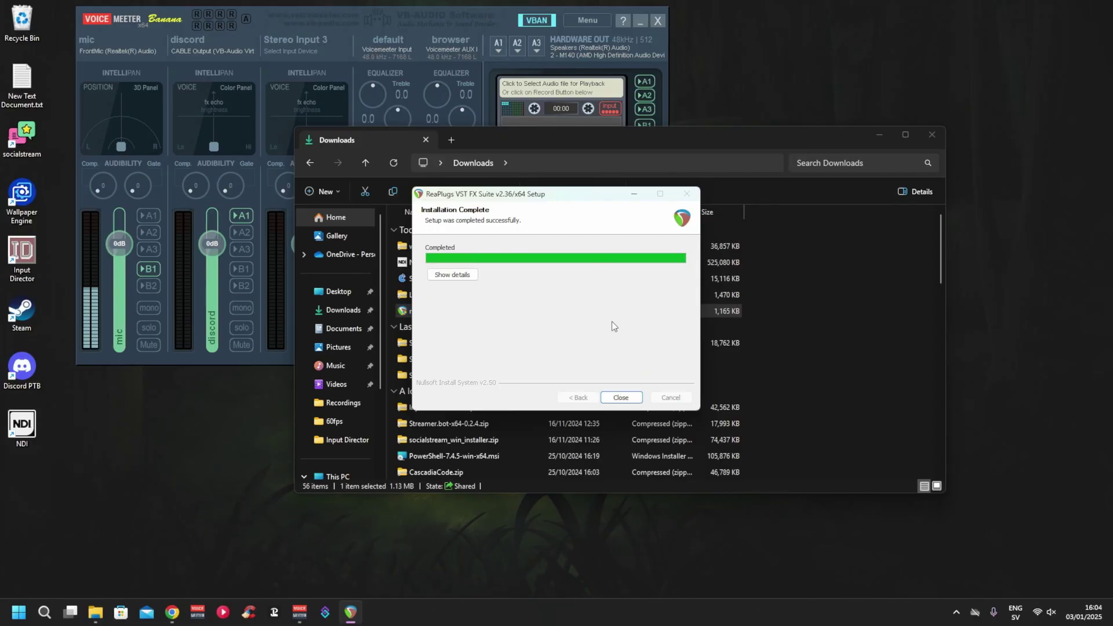
click(619, 398)
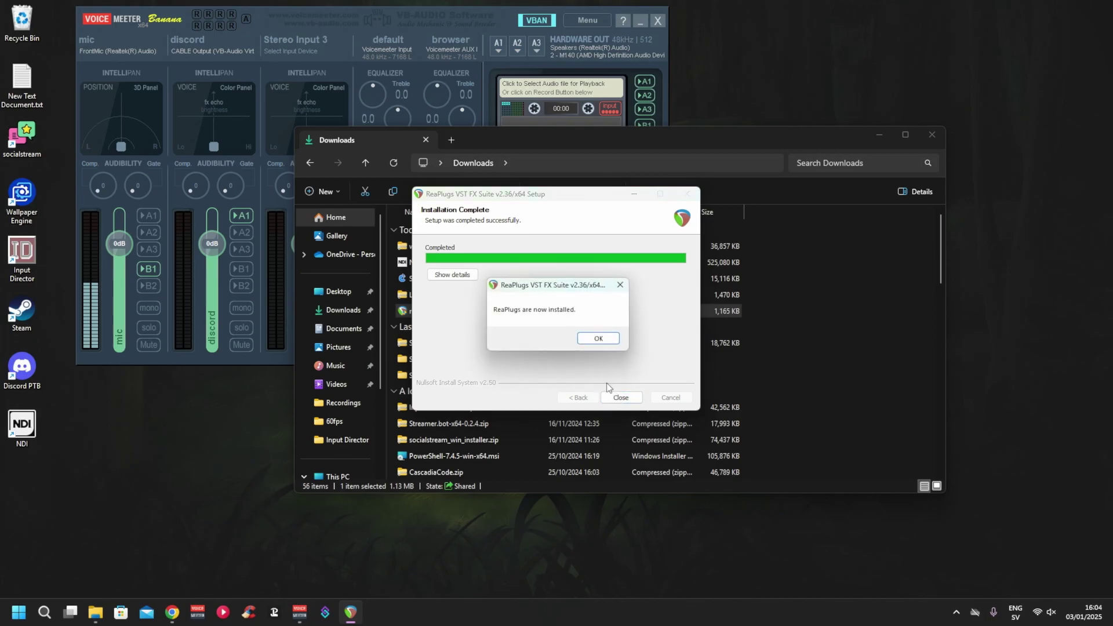
click(596, 337)
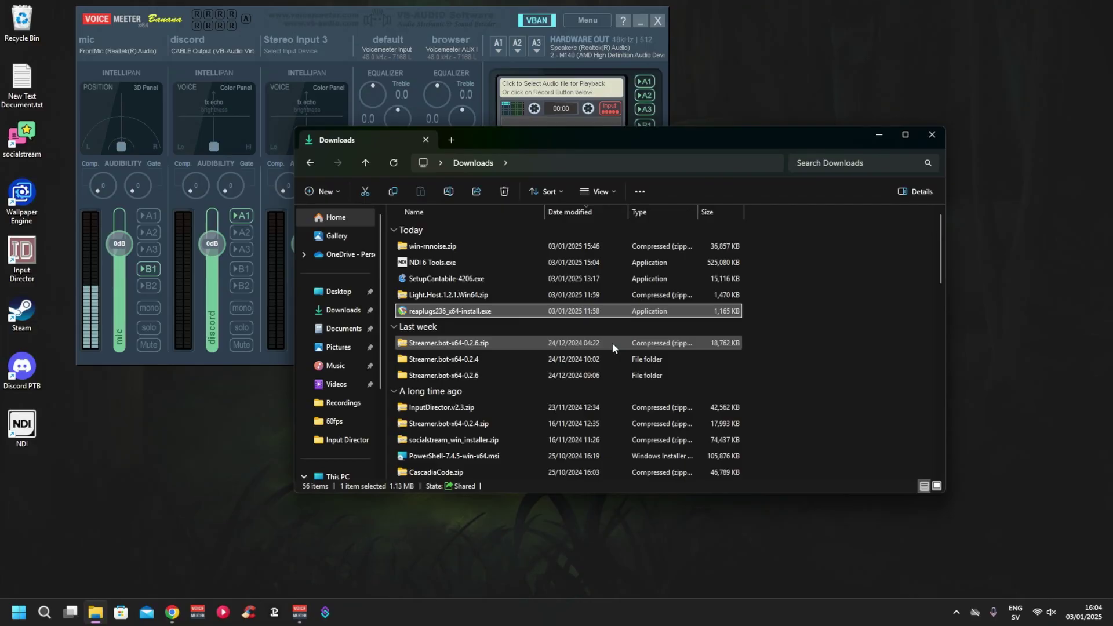
double_click(452, 297)
click(310, 164)
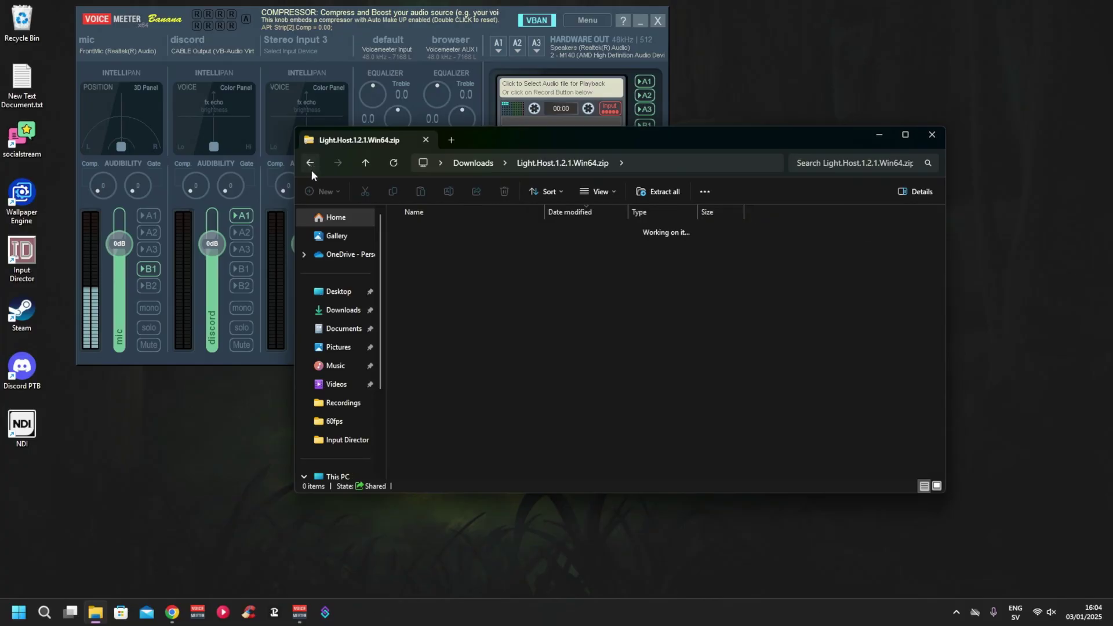
double_click(443, 295)
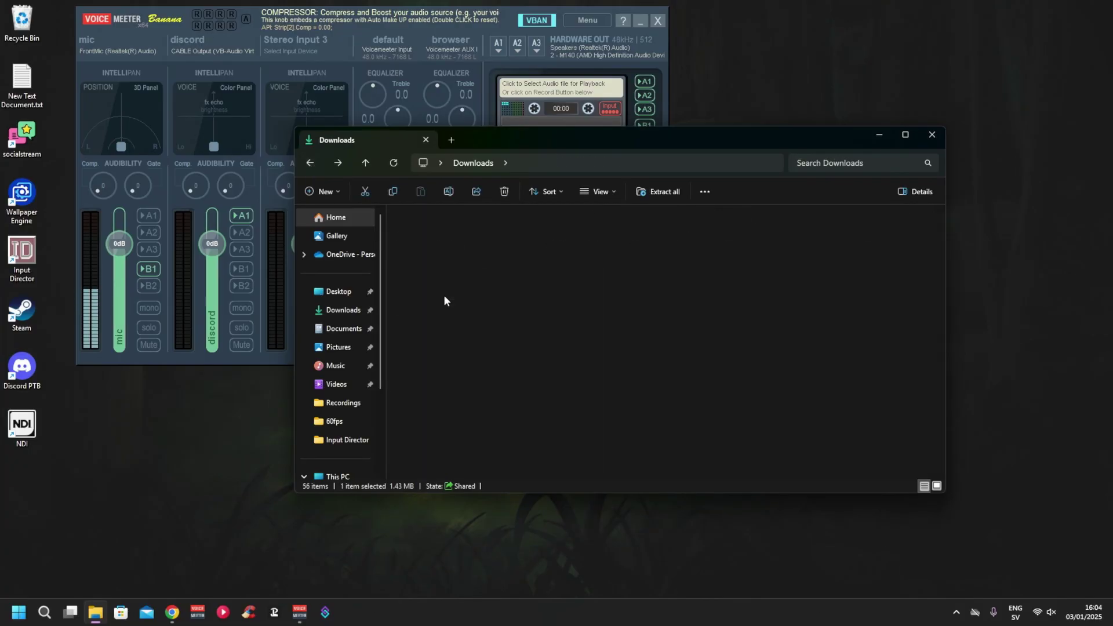
click(316, 163)
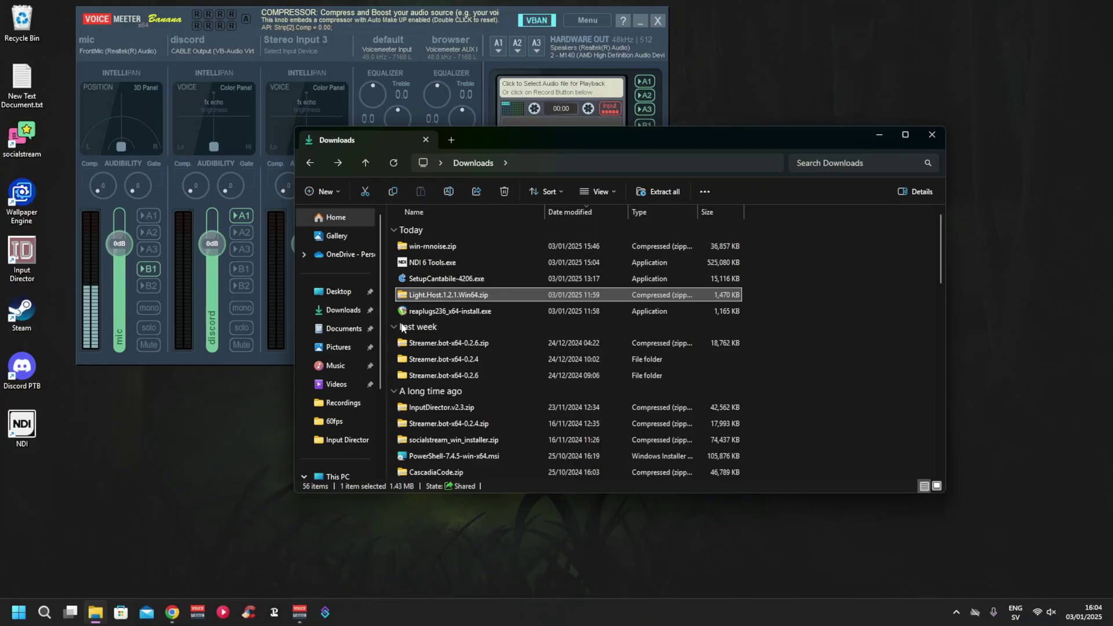
Step: Extract Light.Host.1.2.1.Win64.zip to its default folder in Downloads, check the extracted contents and close that window
right_click(439, 296)
click(415, 296)
right_click(415, 295)
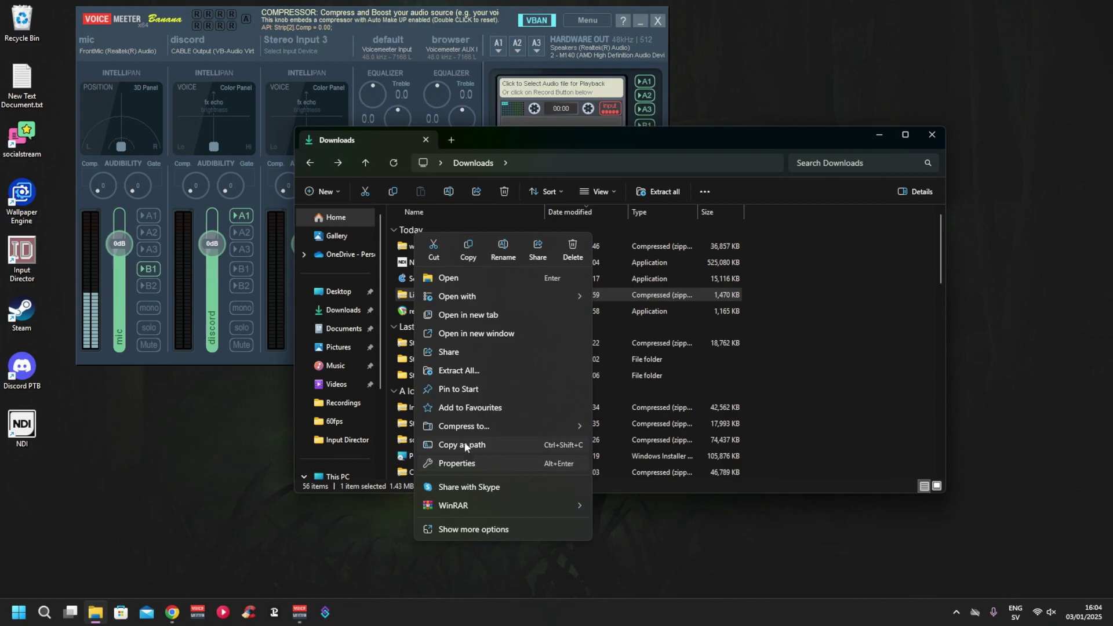
click(455, 371)
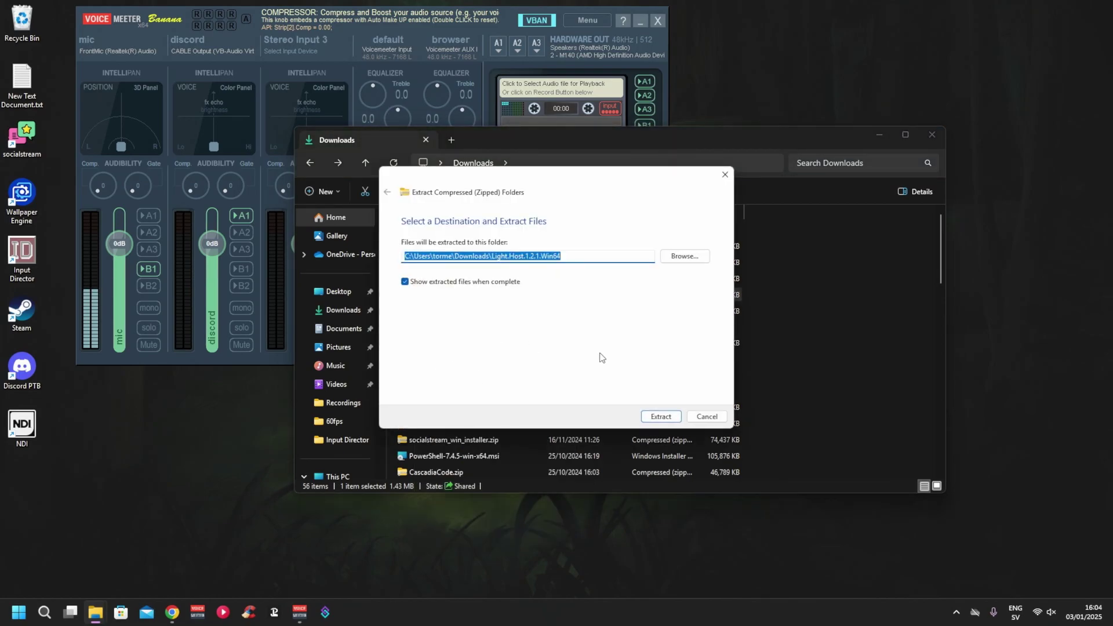
click(656, 421)
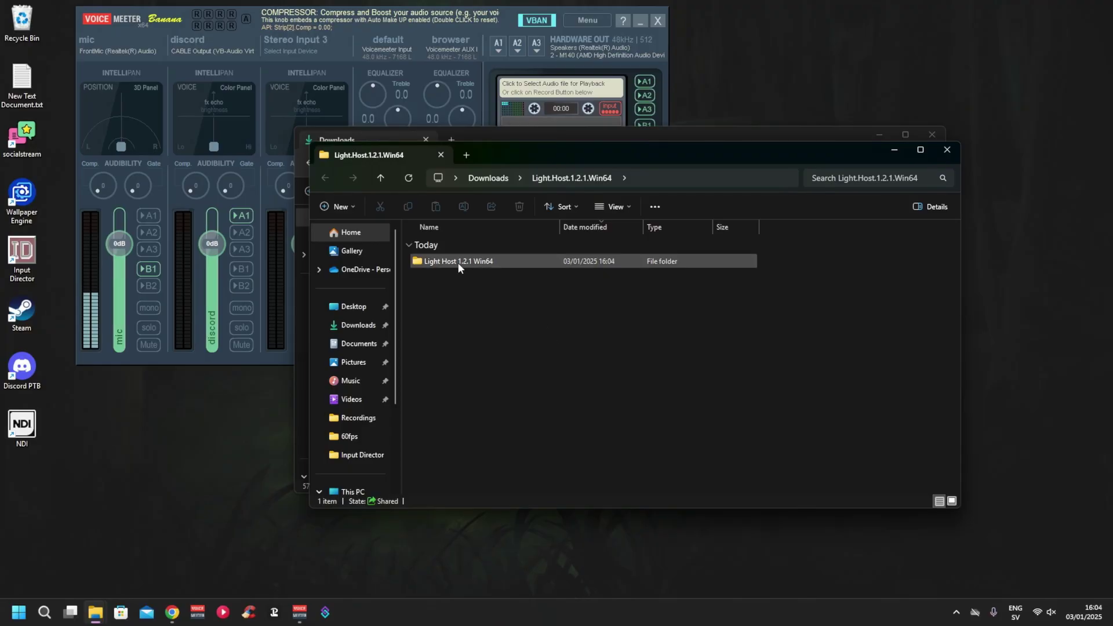
double_click(457, 262)
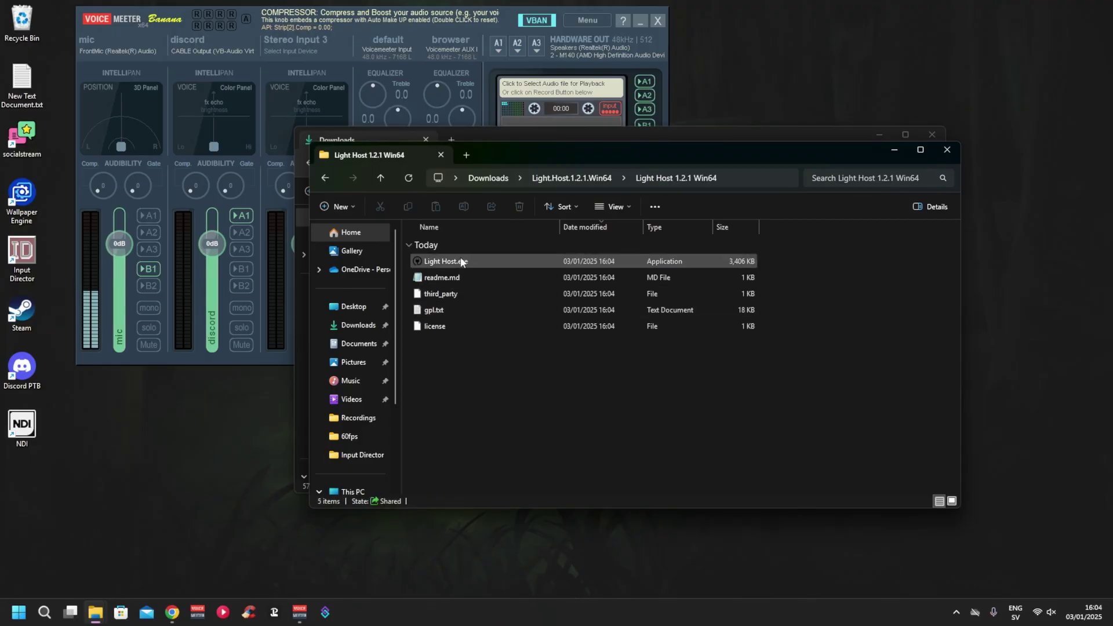
click(948, 149)
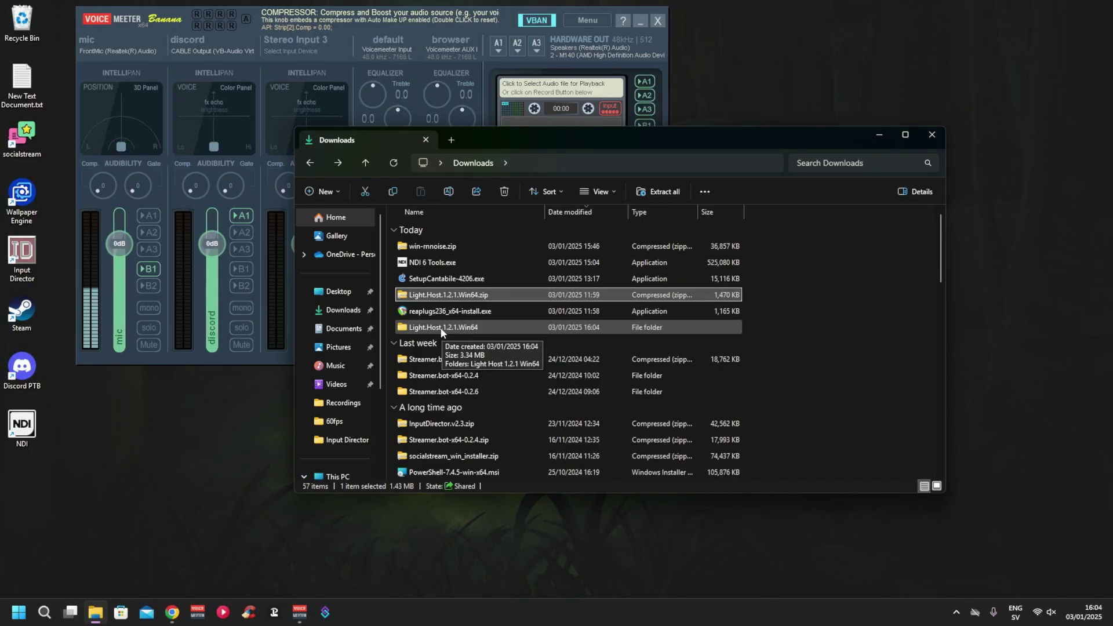
Step: Extract win-rnnoise.zip to its default folder in Downloads, check the extracted plugin folders and close that window
right_click(428, 240)
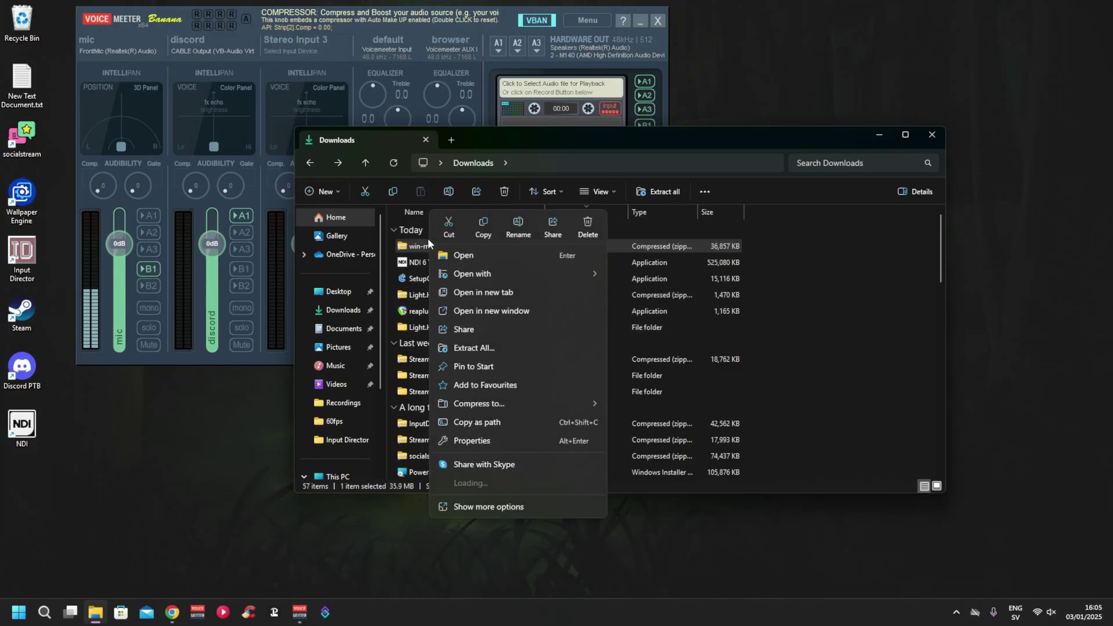
click(490, 348)
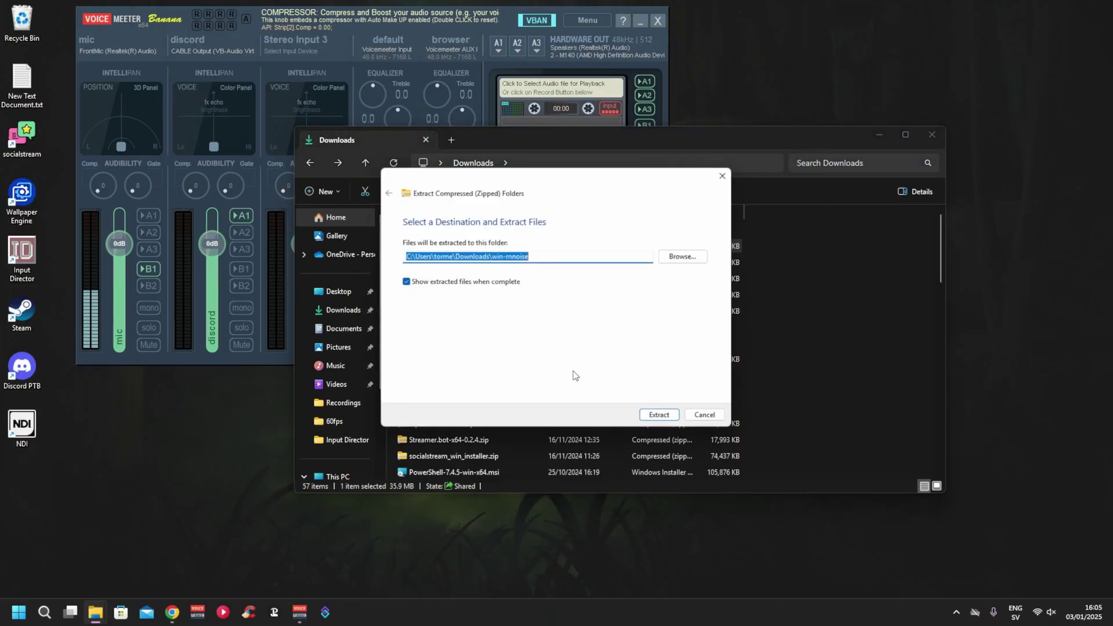
click(662, 416)
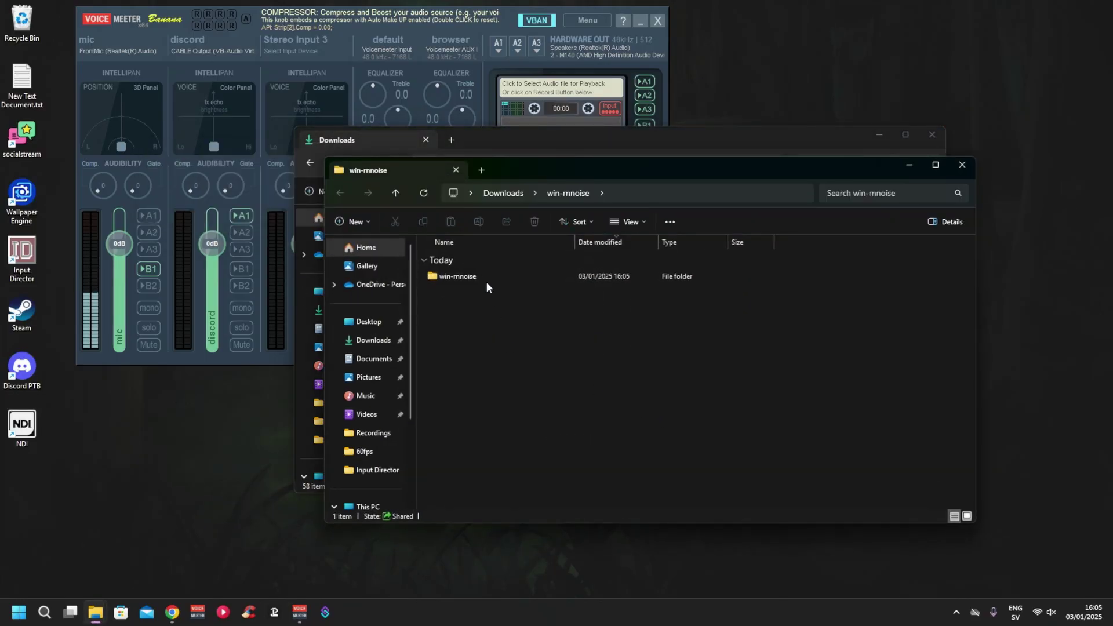
double_click(470, 279)
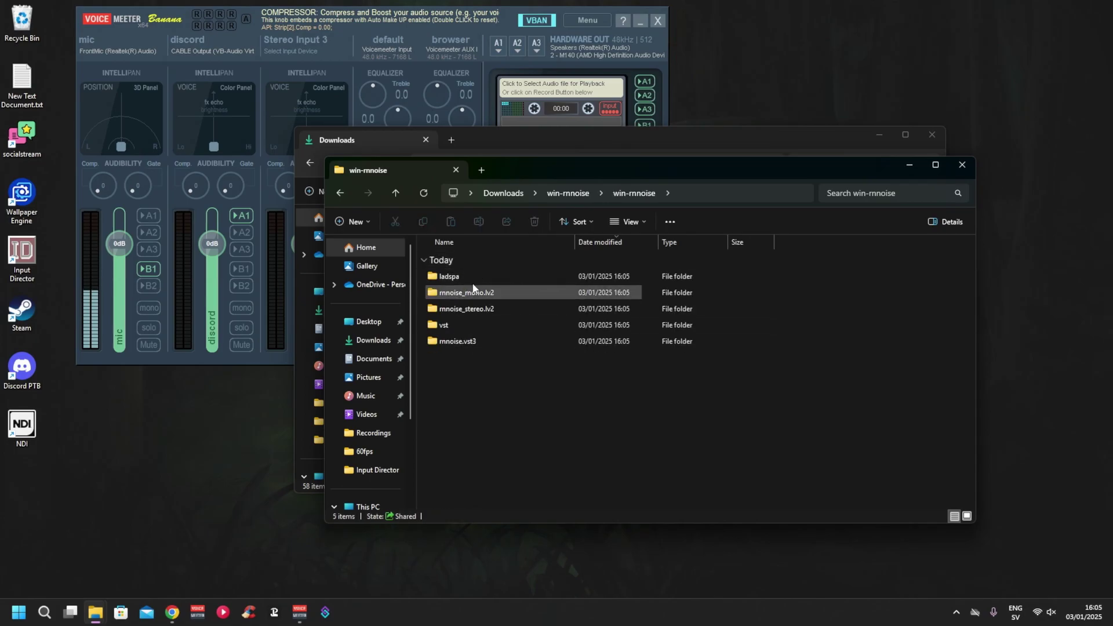
drag(325, 191, 327, 191)
click(342, 192)
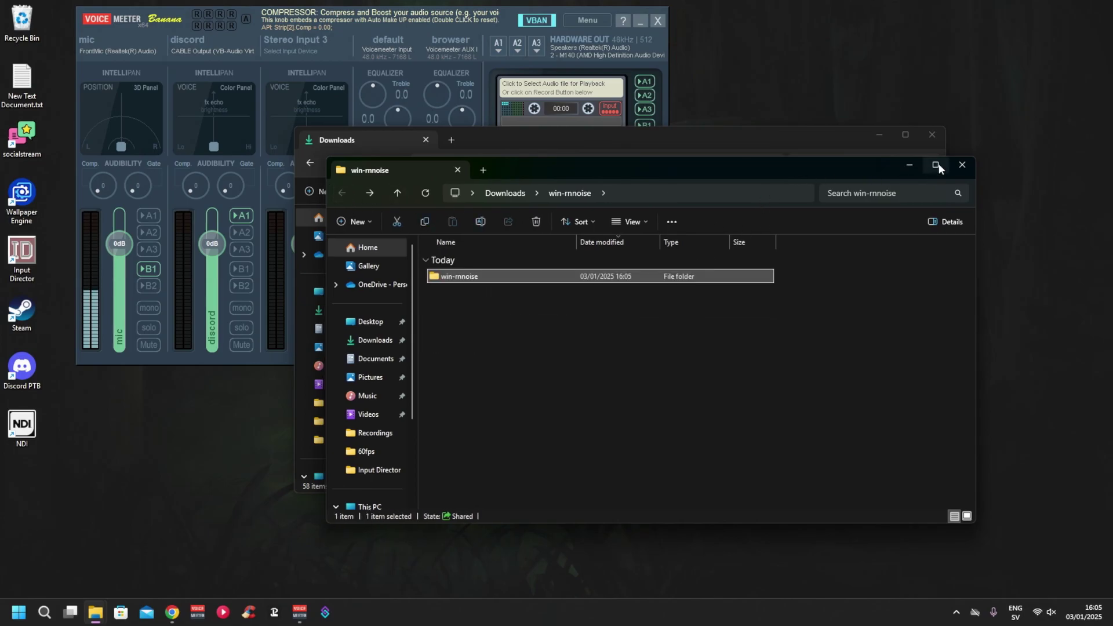
click(963, 166)
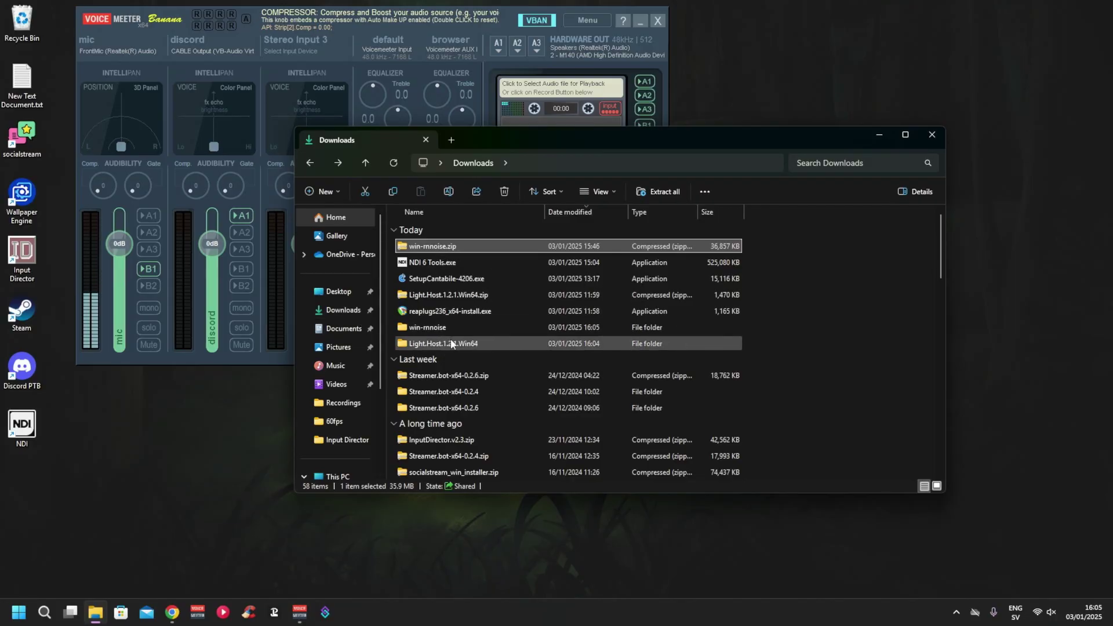
Step: Move the extracted win-rnnoise and Light.Host.1.2.1.Win64 folders from Downloads to Documents, and open Documents
drag(433, 331, 348, 328)
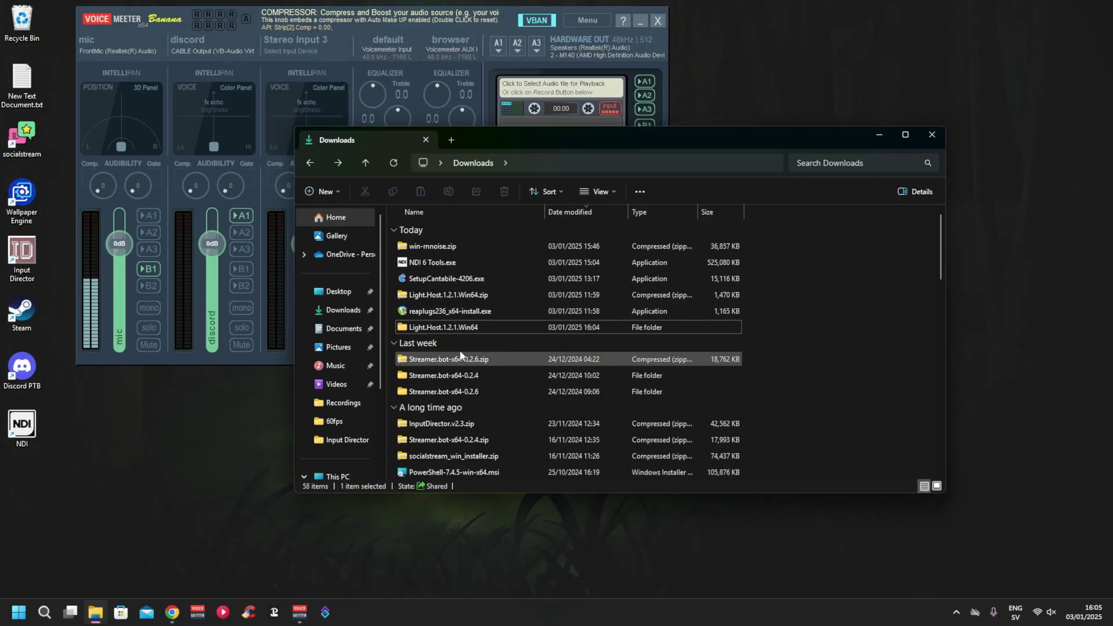
drag(461, 332, 348, 330)
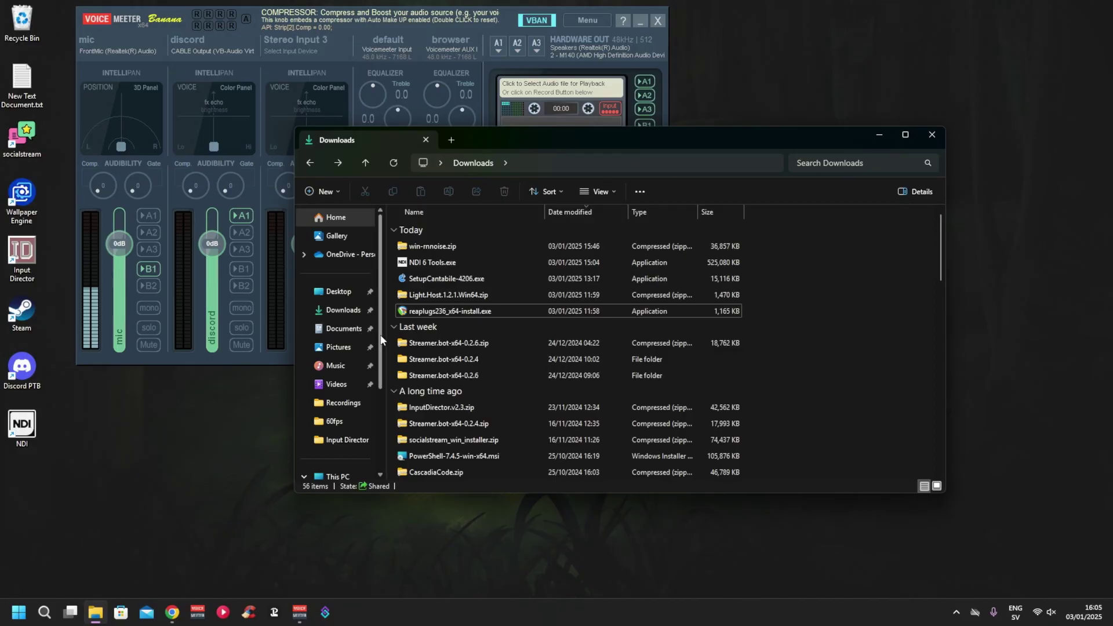
click(351, 328)
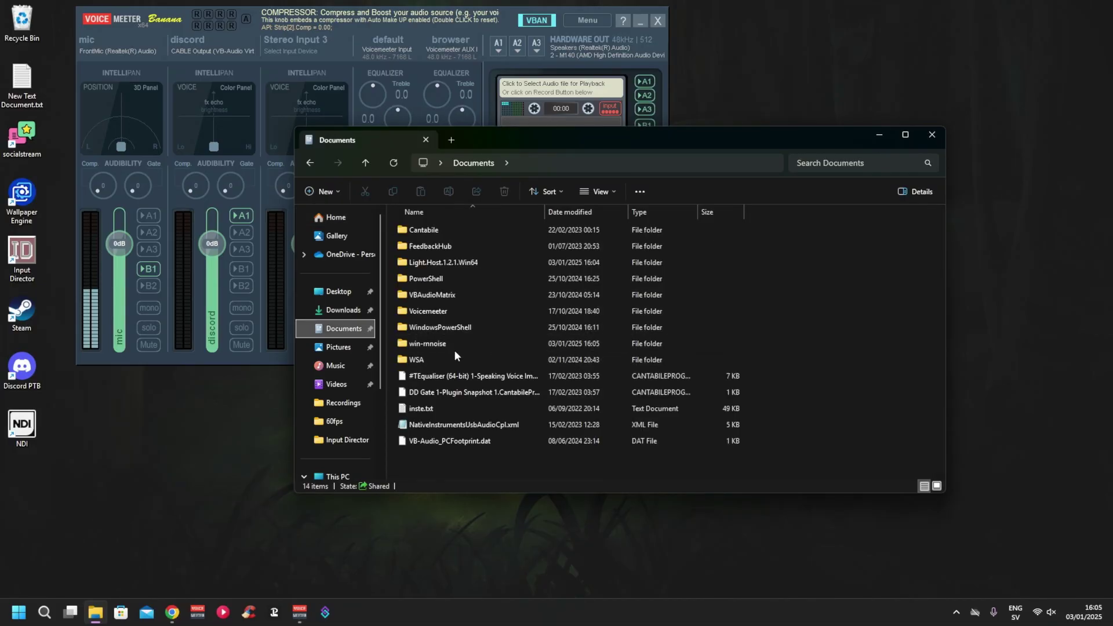
Step: Launch Light Host.exe from the Light Host 1.2.1 Win64 subfolder of Light.Host.1.2.1.Win64 in Documents
double_click(472, 262)
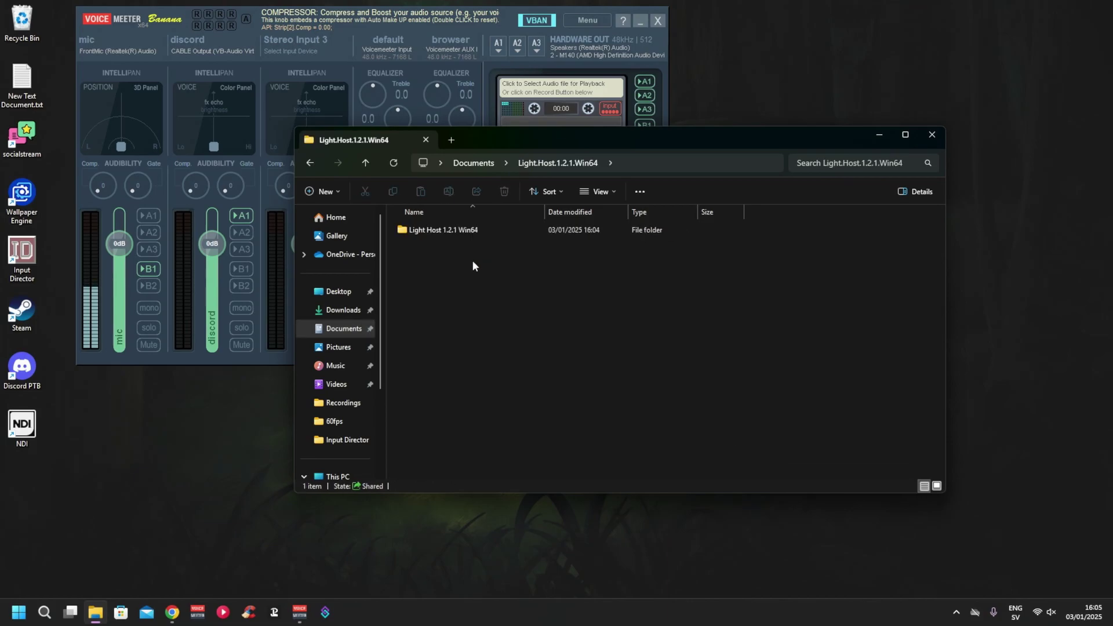
double_click(450, 230)
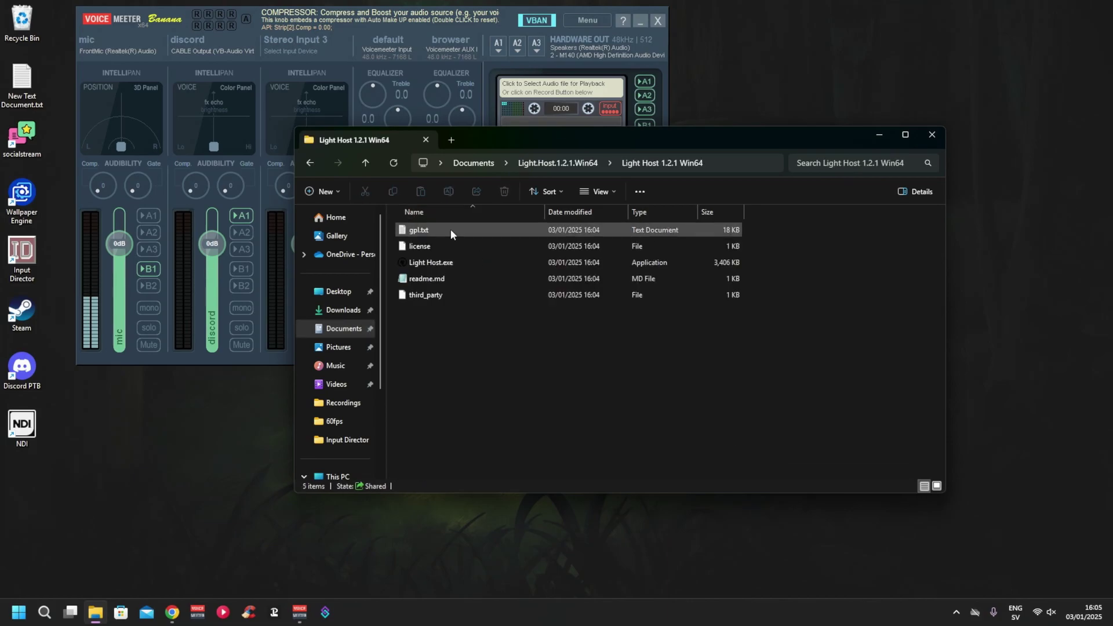
click(426, 264)
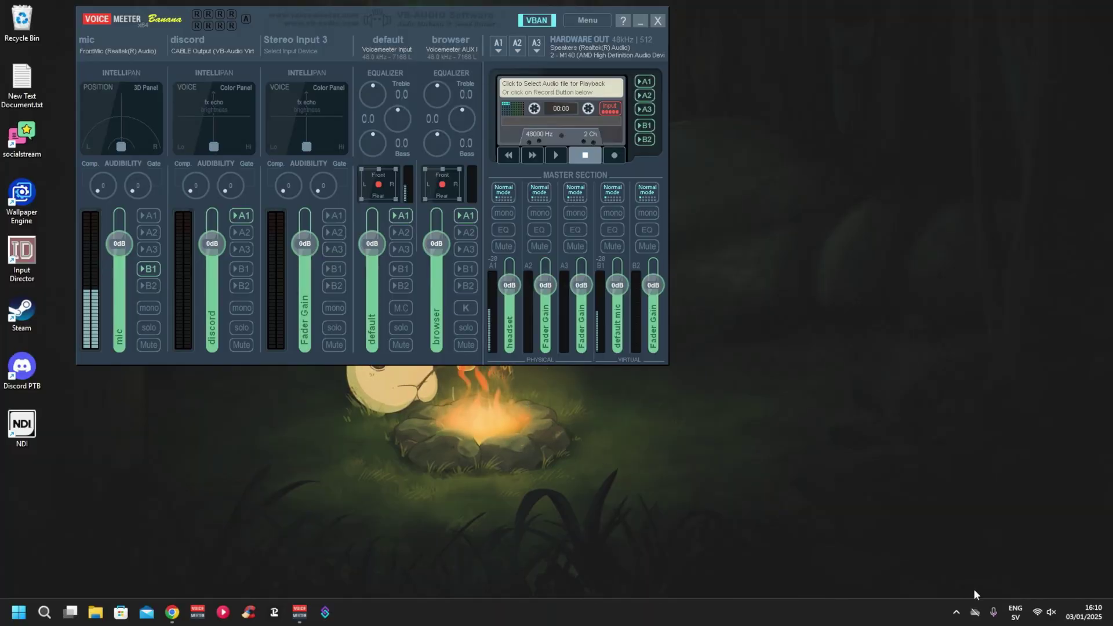
Step: Open Light Host's preferences and set the audio device type to ASIO with Voicemeeter Insert Virtual ASIO as the device
click(956, 613)
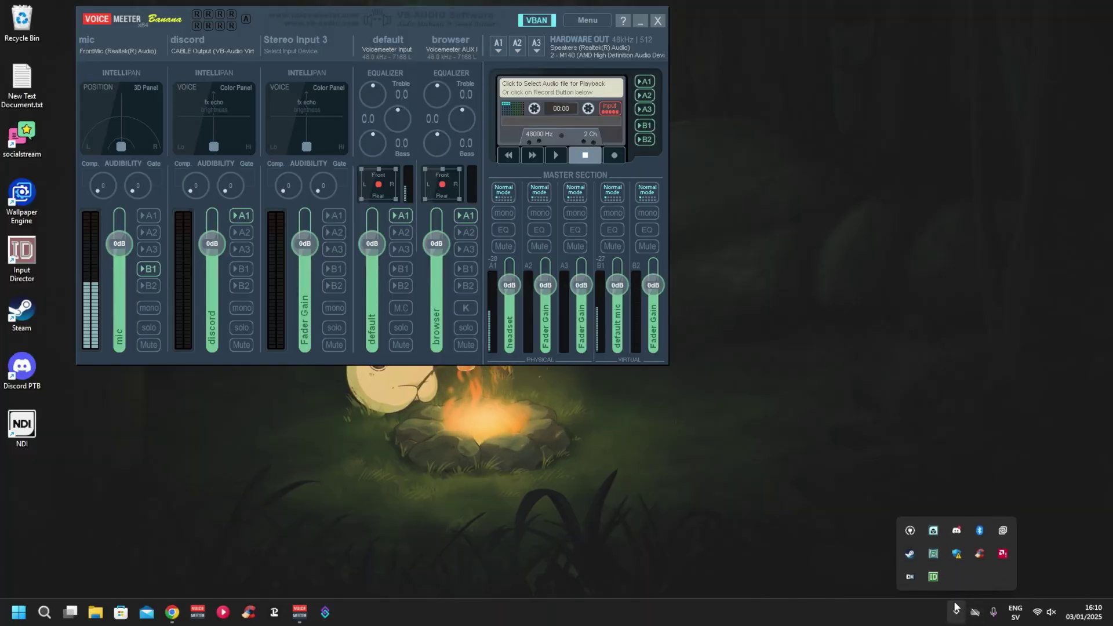
click(910, 531)
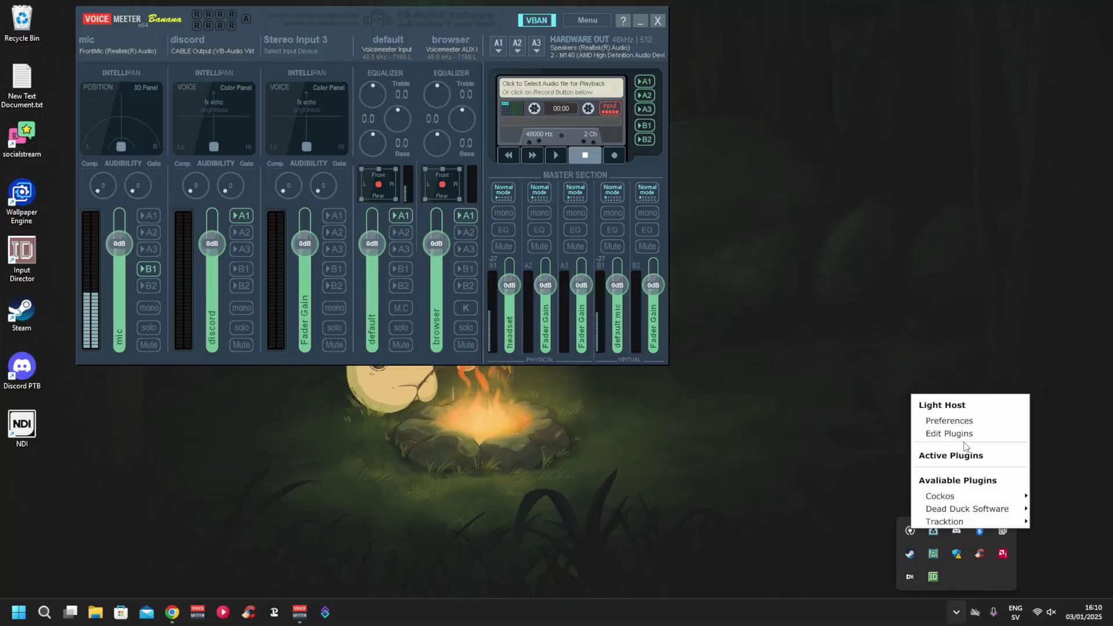
click(959, 419)
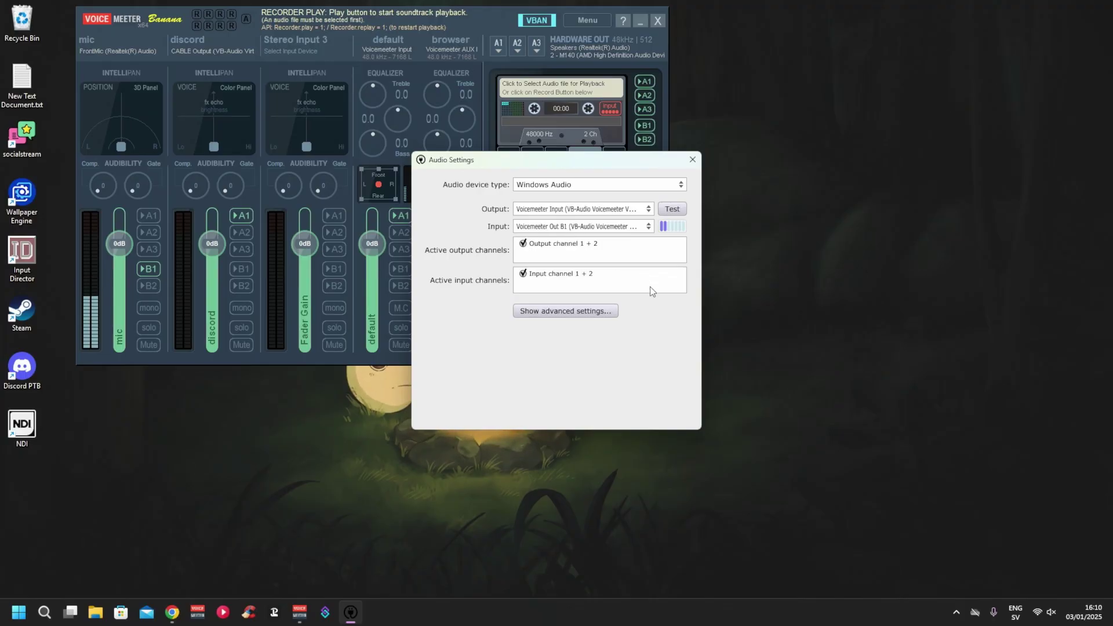
click(581, 185)
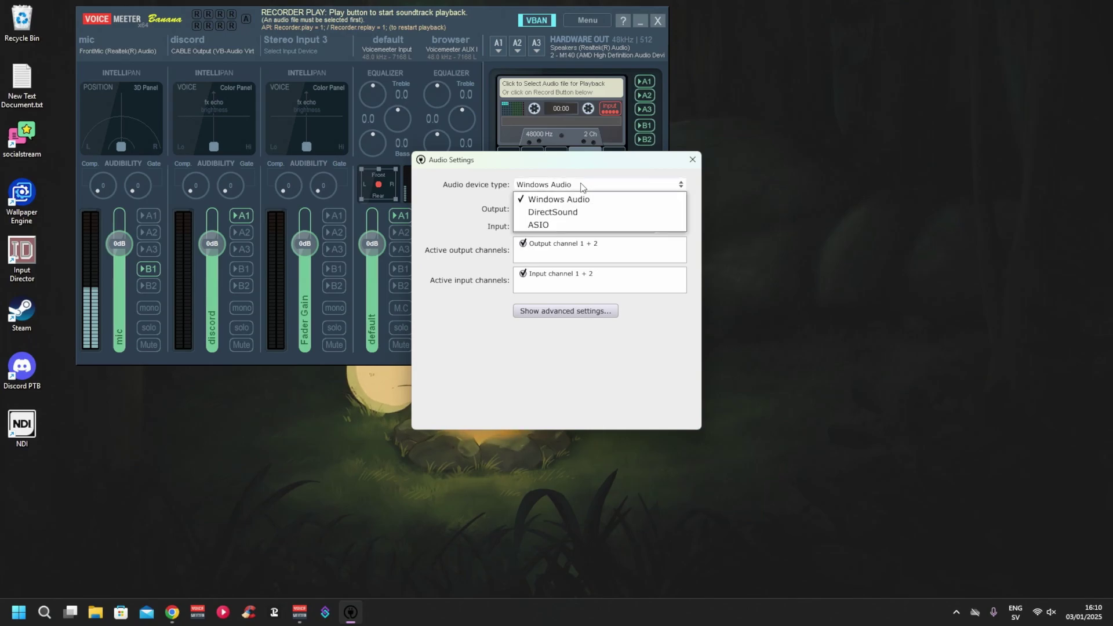
key(Escape)
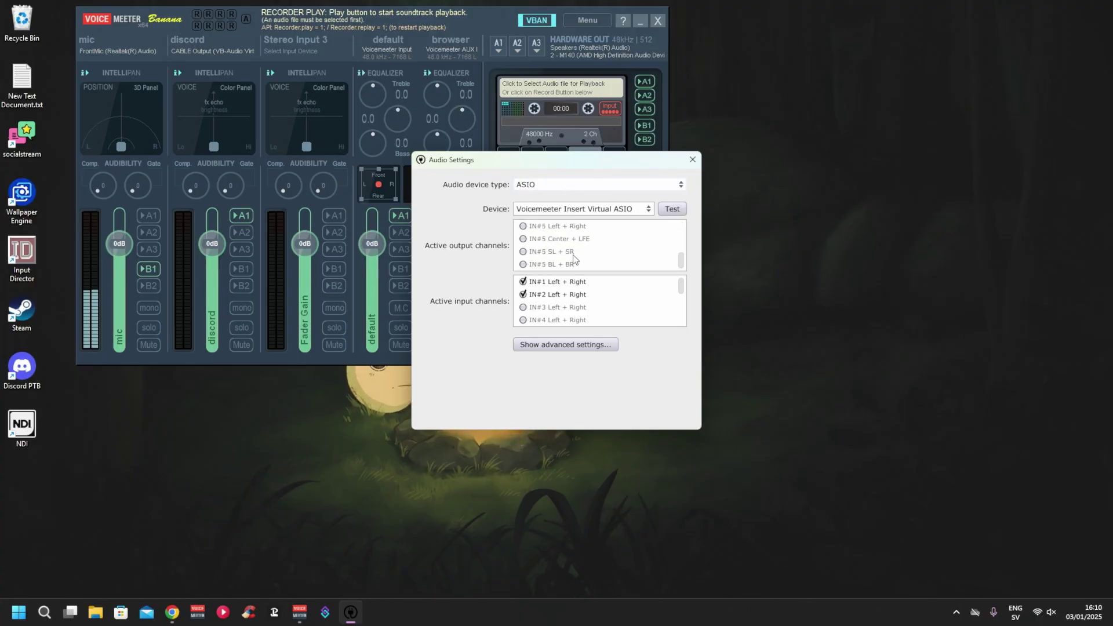
Step: Enable the IN#5 BL + BR channel among Light Host's active output channels
scroll(555, 257, down, 5)
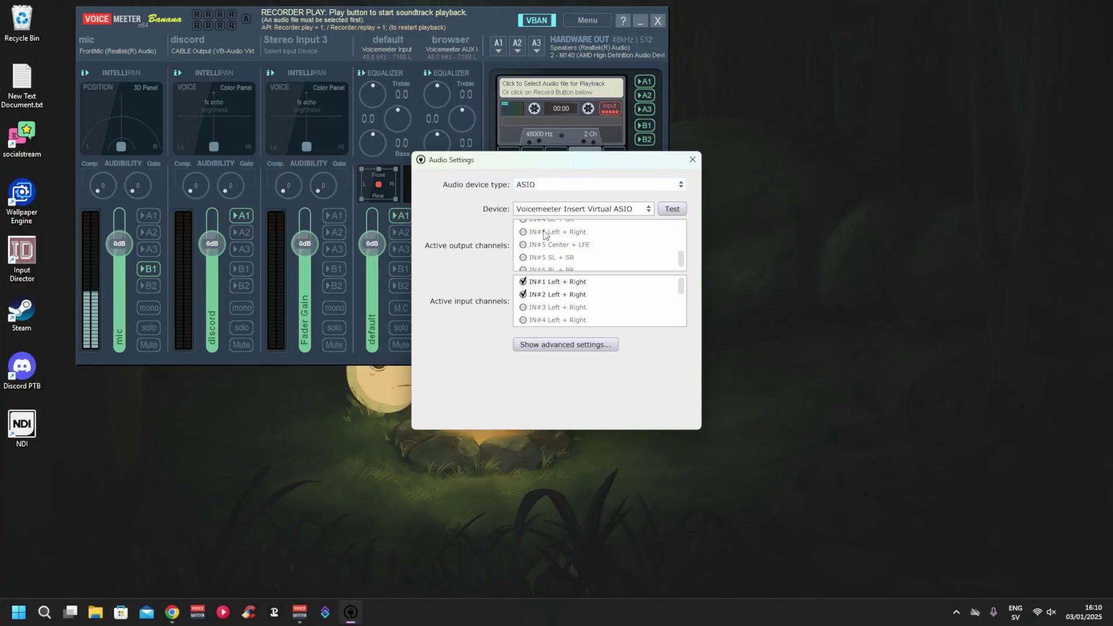
scroll(537, 255, down, 1)
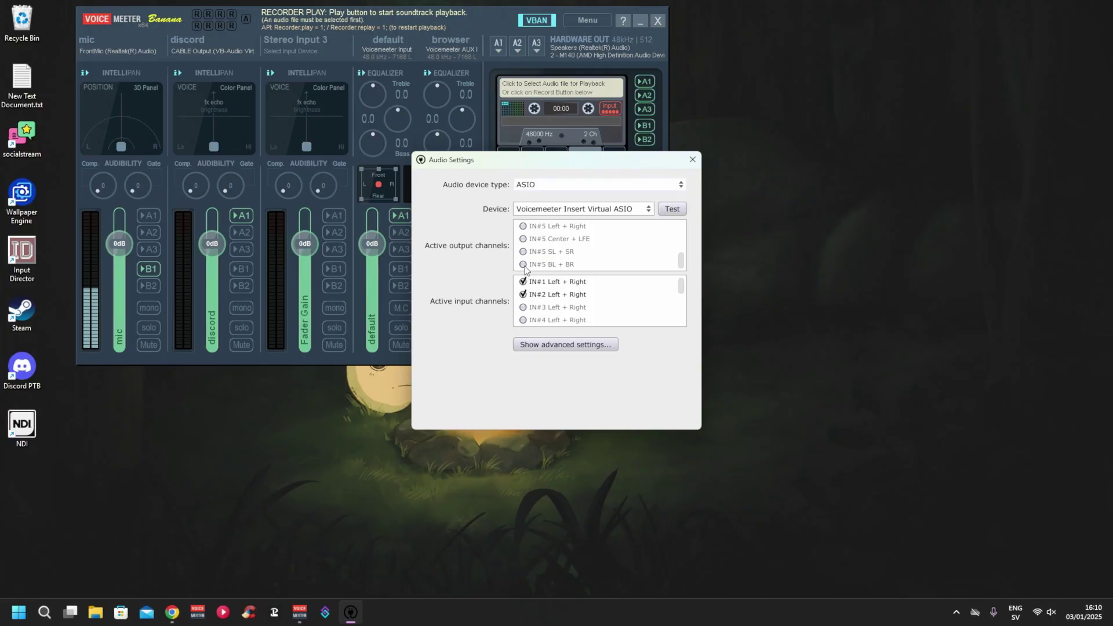
click(524, 266)
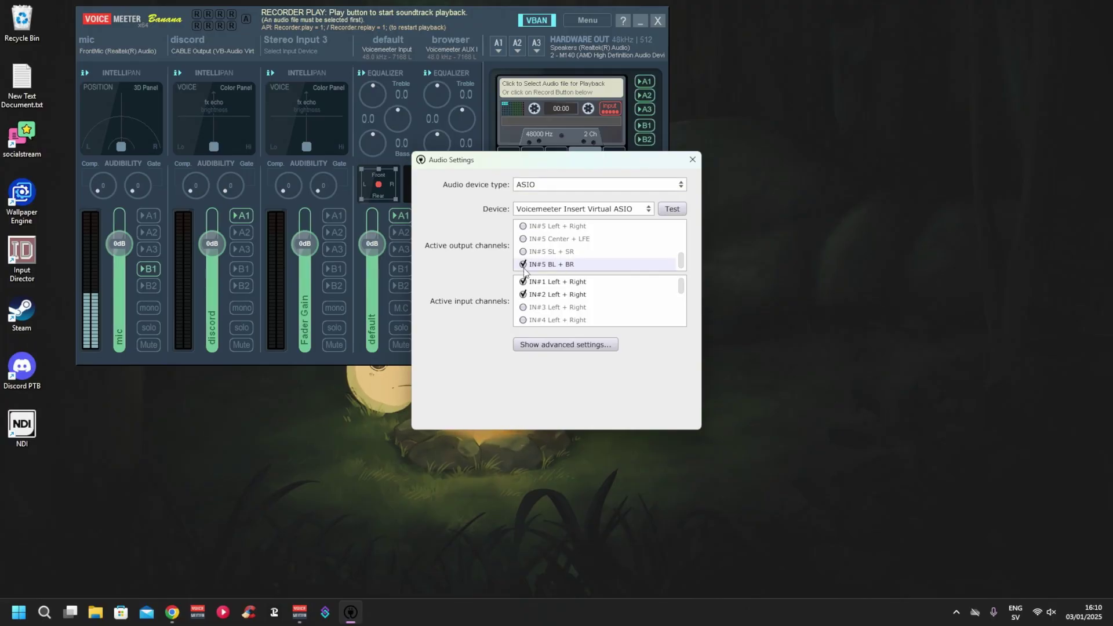
Step: Disable IN#2 Left + Right in both the active output and input channels, and close the audio settings
scroll(529, 261, up, 6)
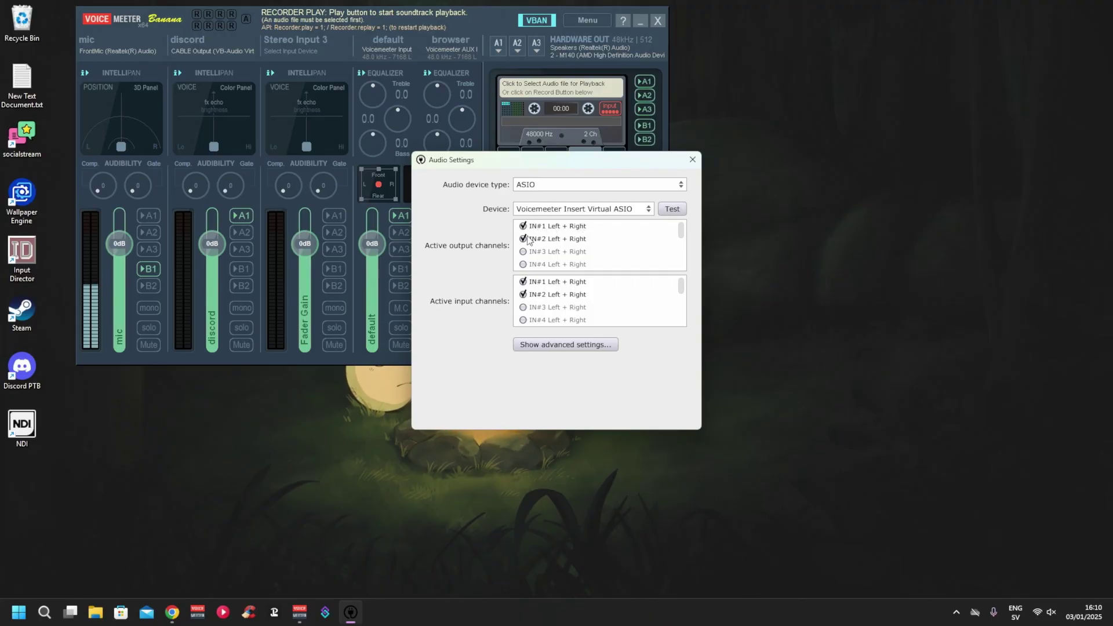
click(524, 239)
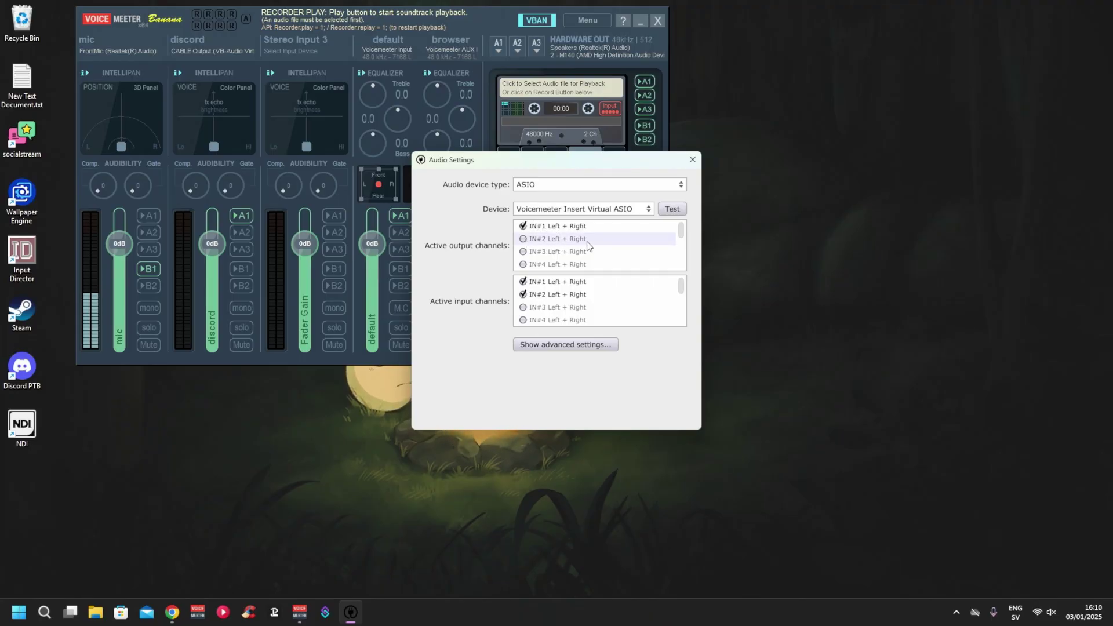
click(524, 295)
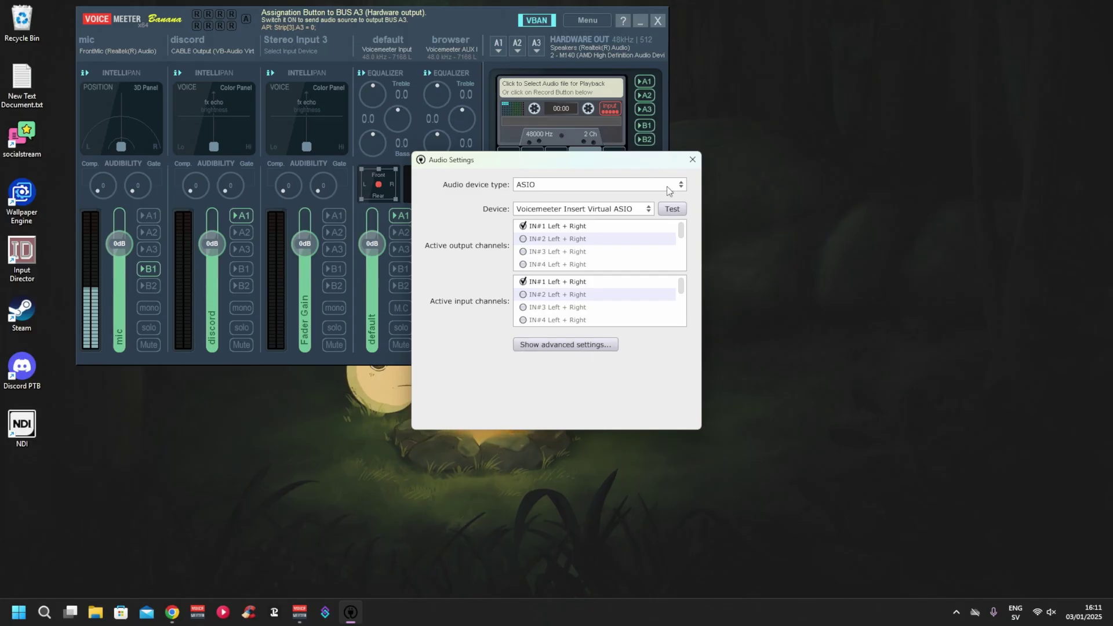
click(693, 160)
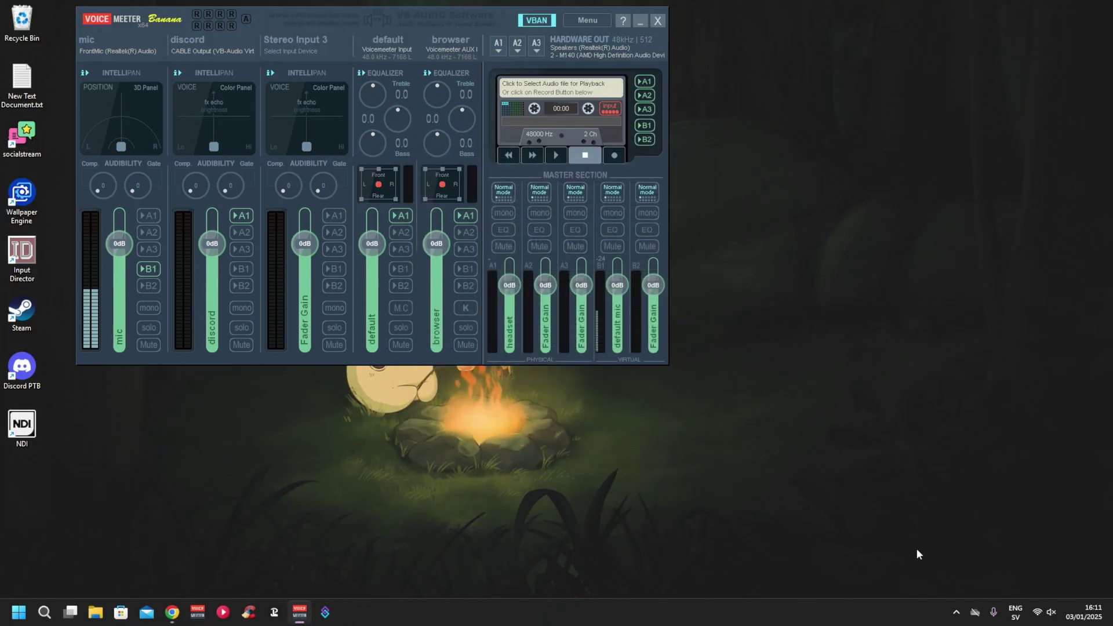
Step: Open Light Host's plugin editor and look through the columns of the available plugins list
click(956, 612)
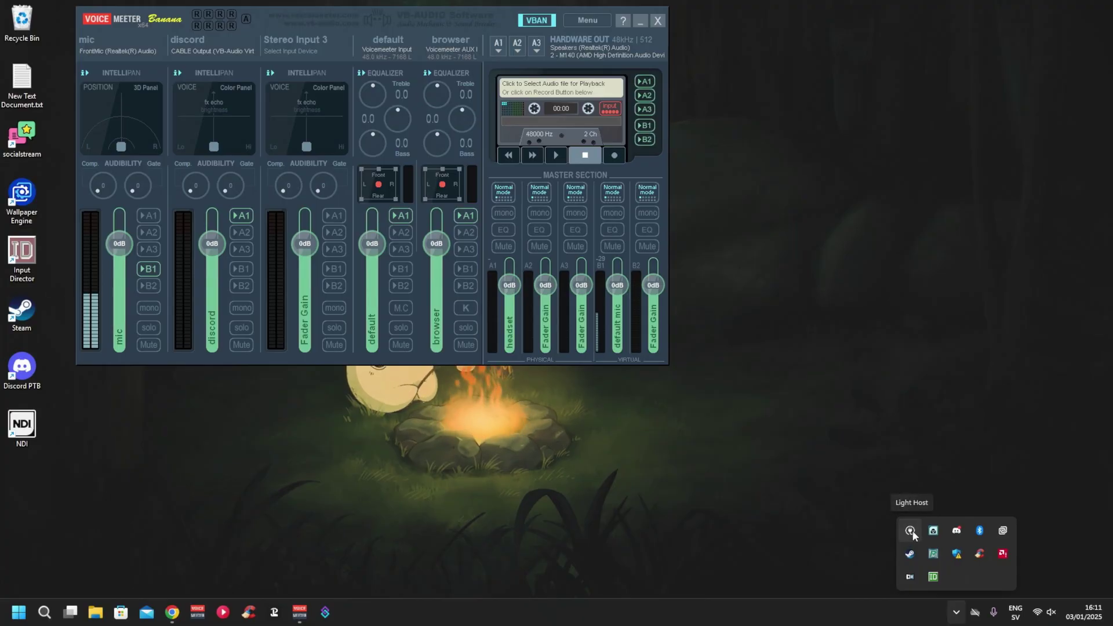
right_click(912, 531)
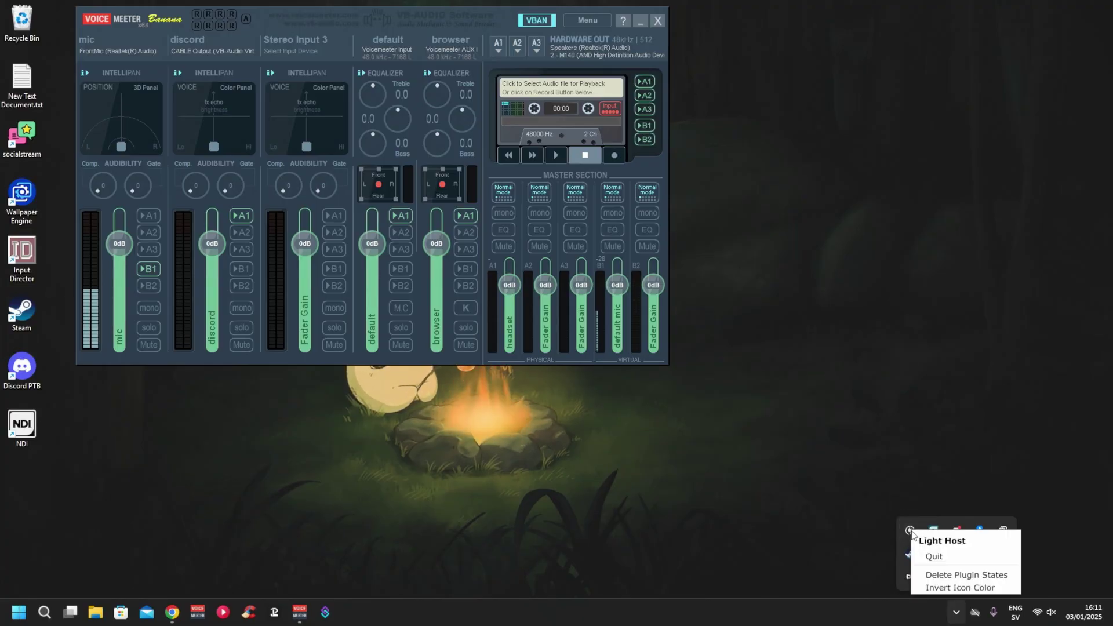
click(910, 531)
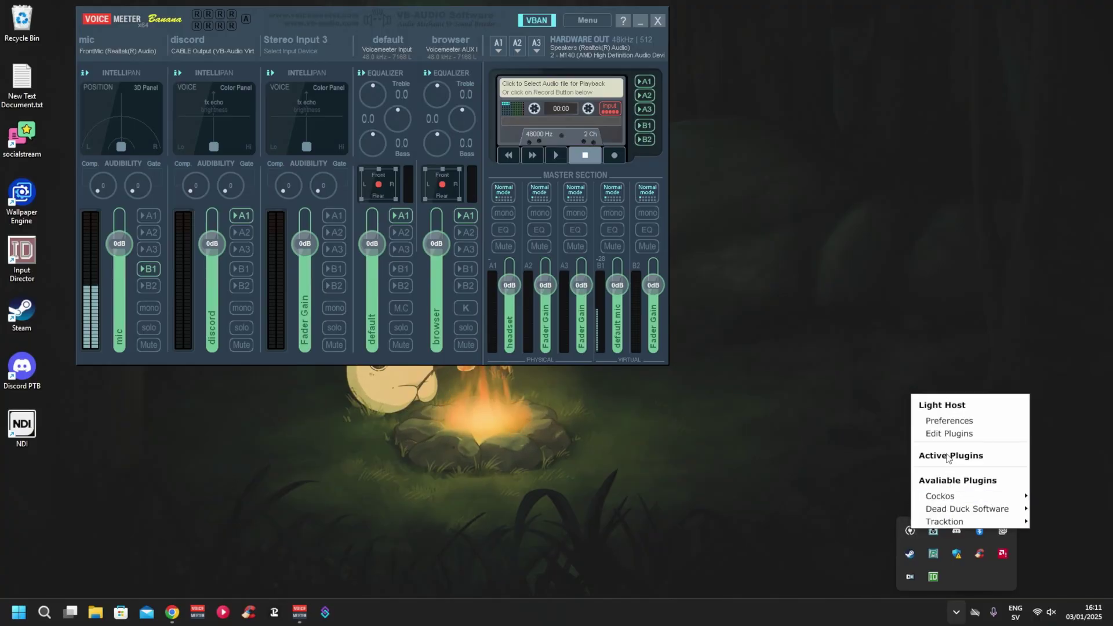
click(945, 435)
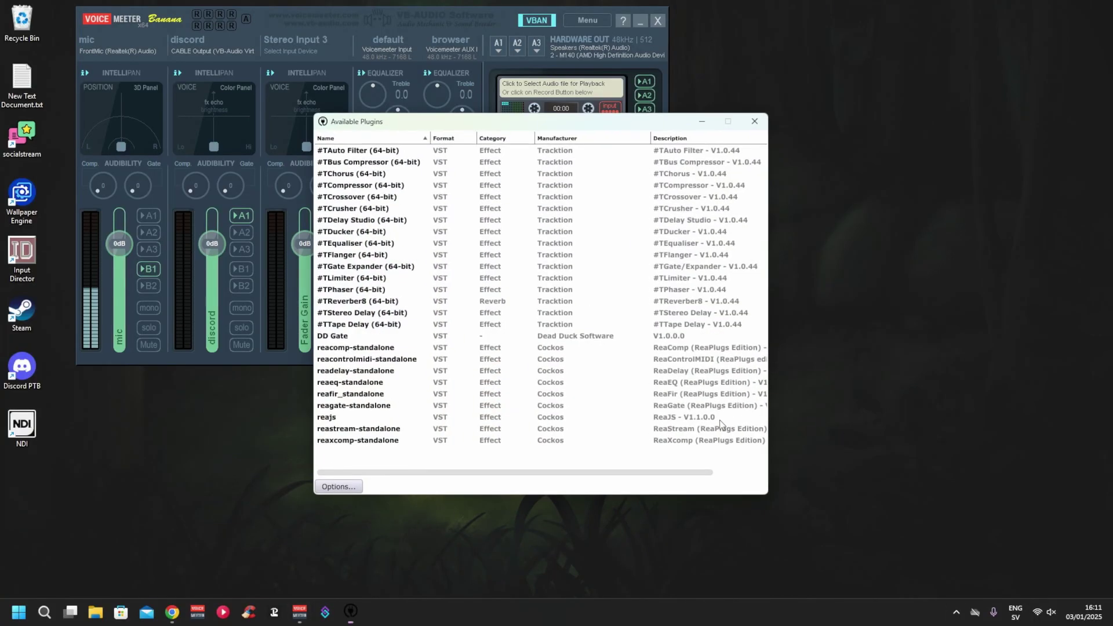
scroll(439, 339, right, 3)
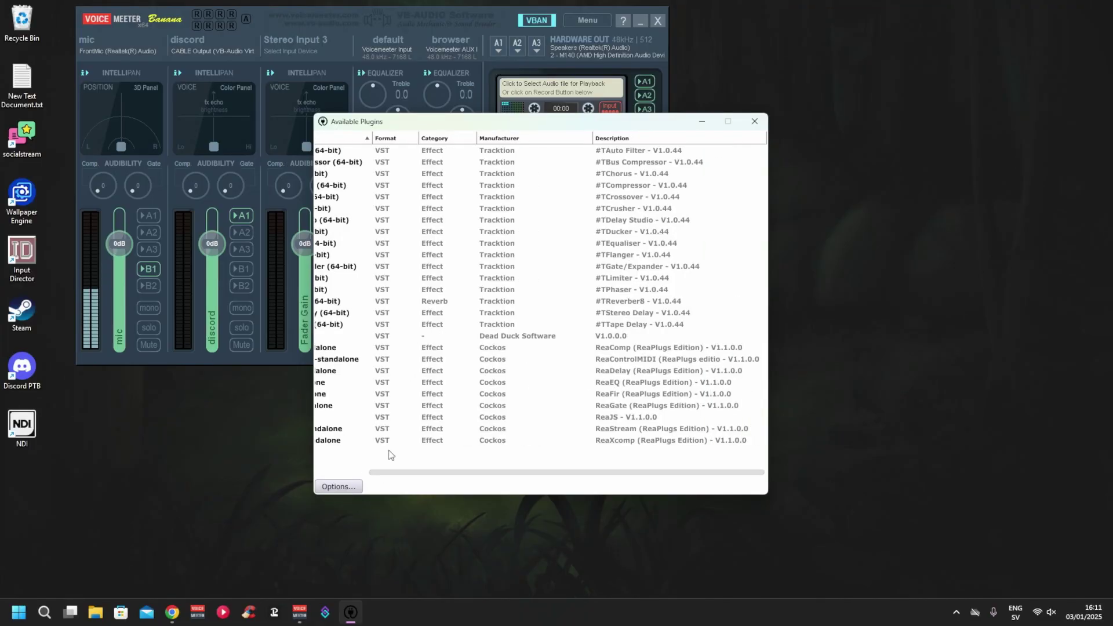
drag(423, 473, 327, 461)
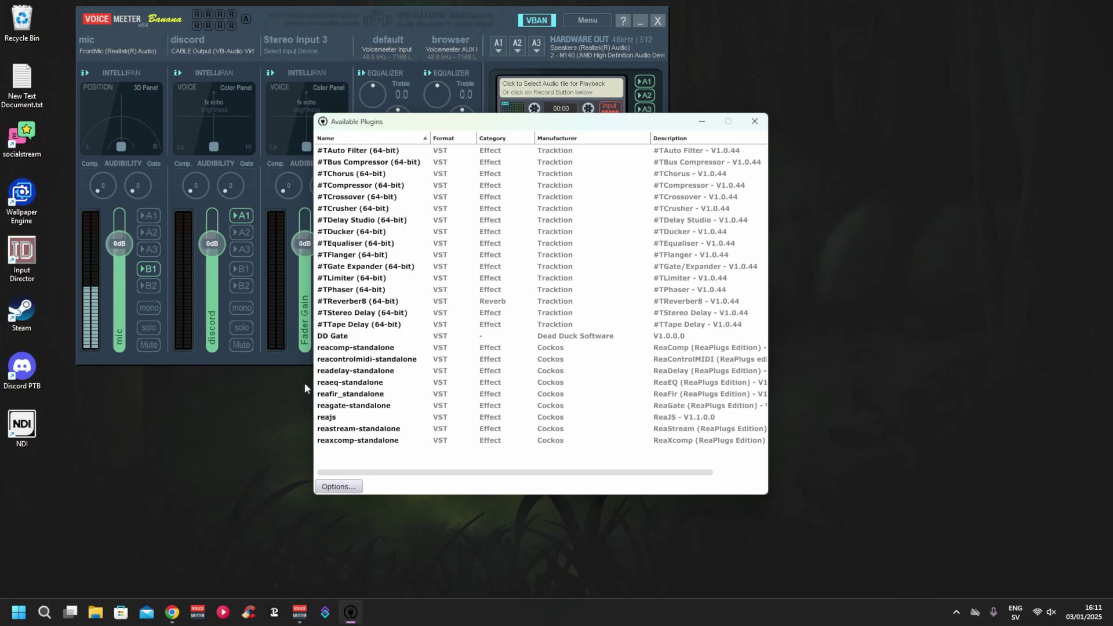
Step: Add the win-rnnoise folder in Documents to the VST scan folders, scan for new or updated VST plug-ins and dismiss the report
click(338, 488)
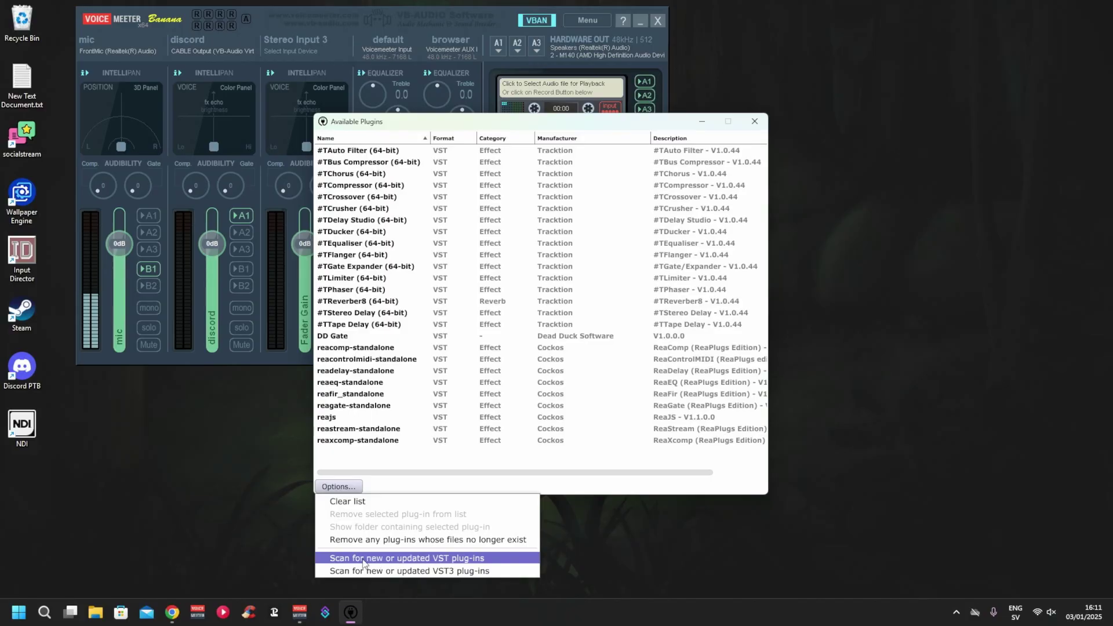
click(399, 559)
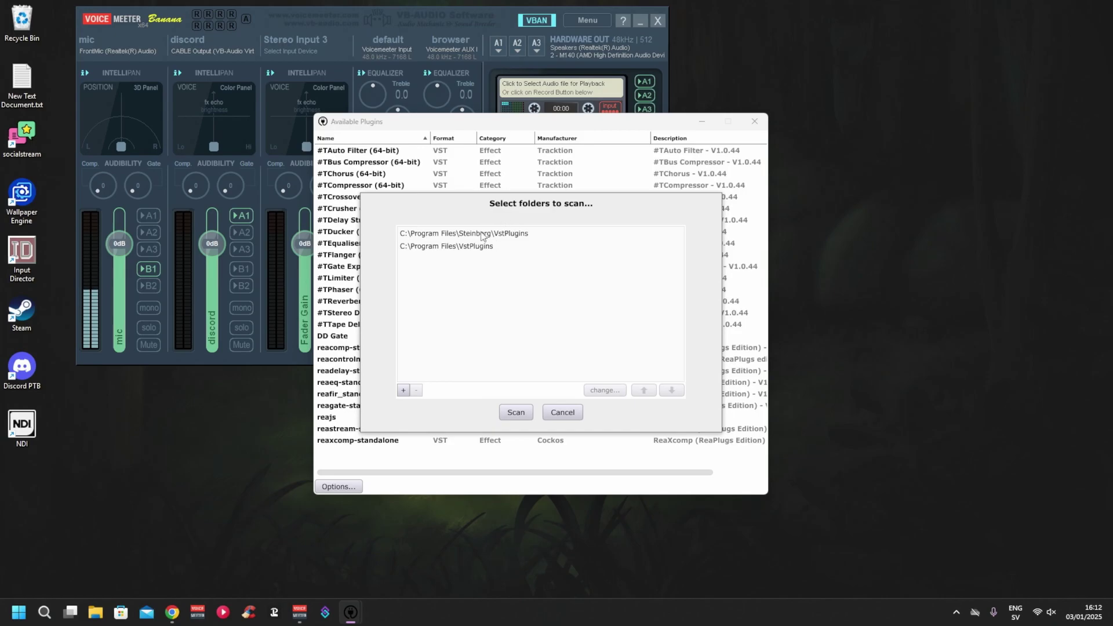
click(404, 391)
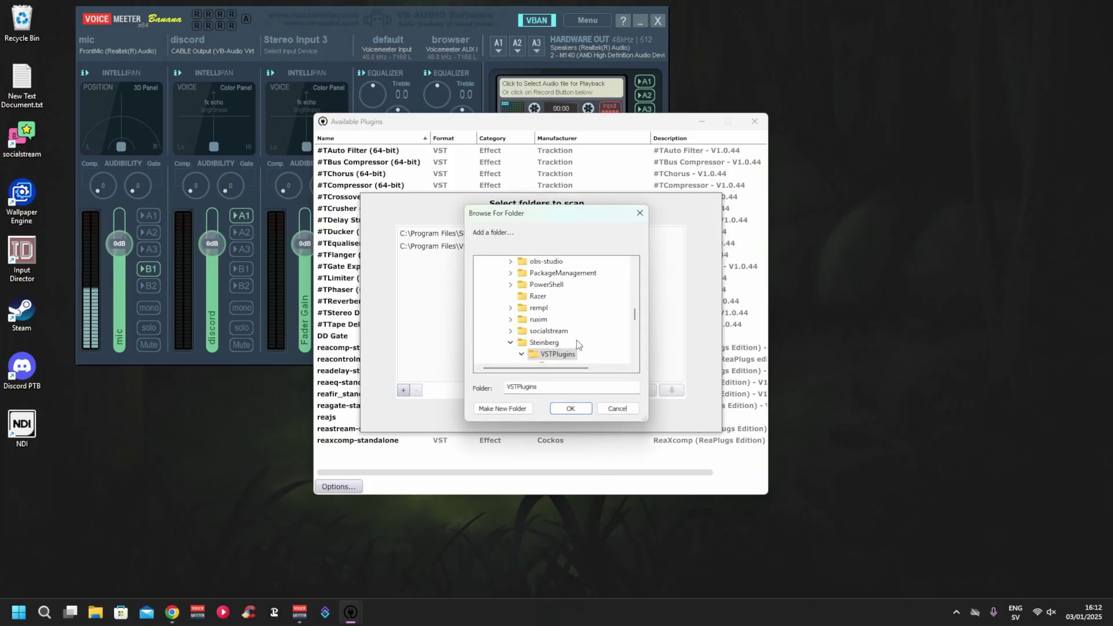
scroll(558, 345, up, 10)
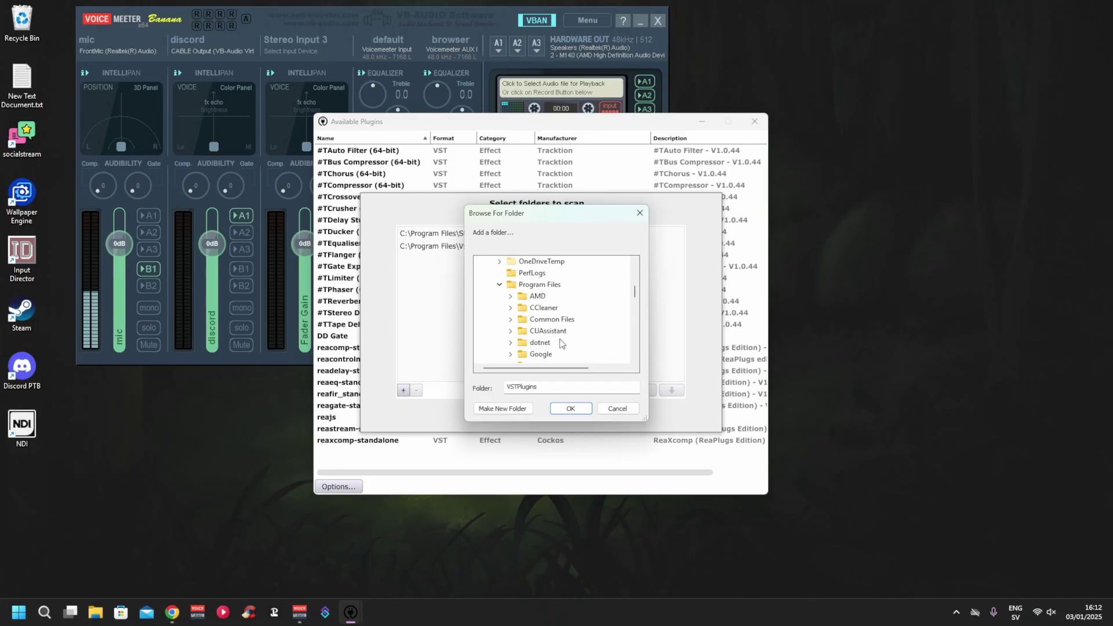
scroll(560, 344, up, 3)
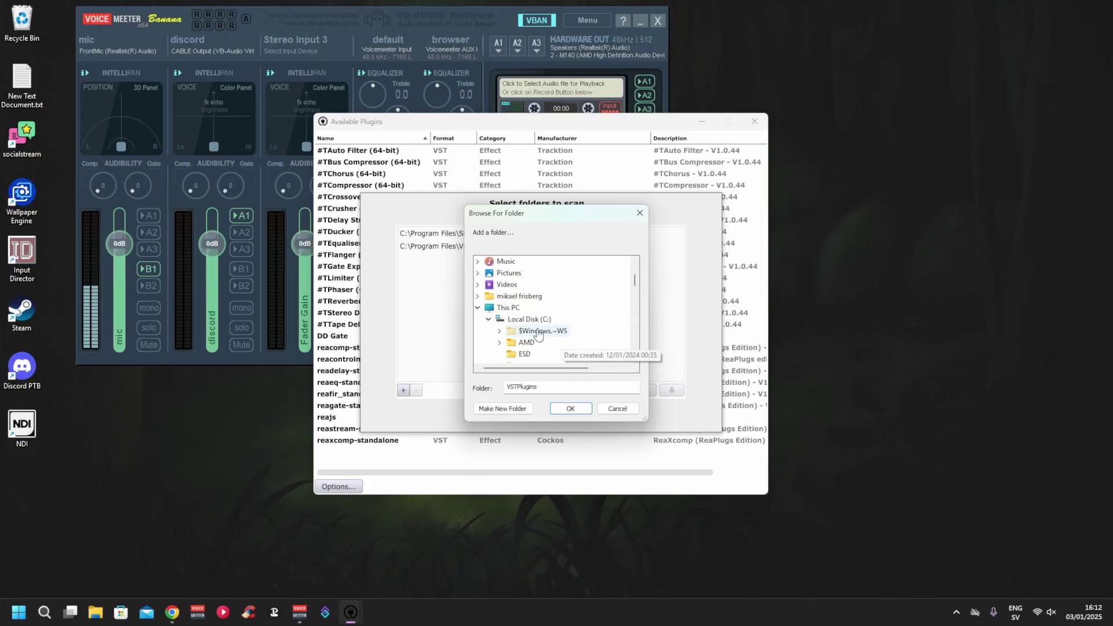
double_click(539, 320)
scroll(555, 332, down, 1)
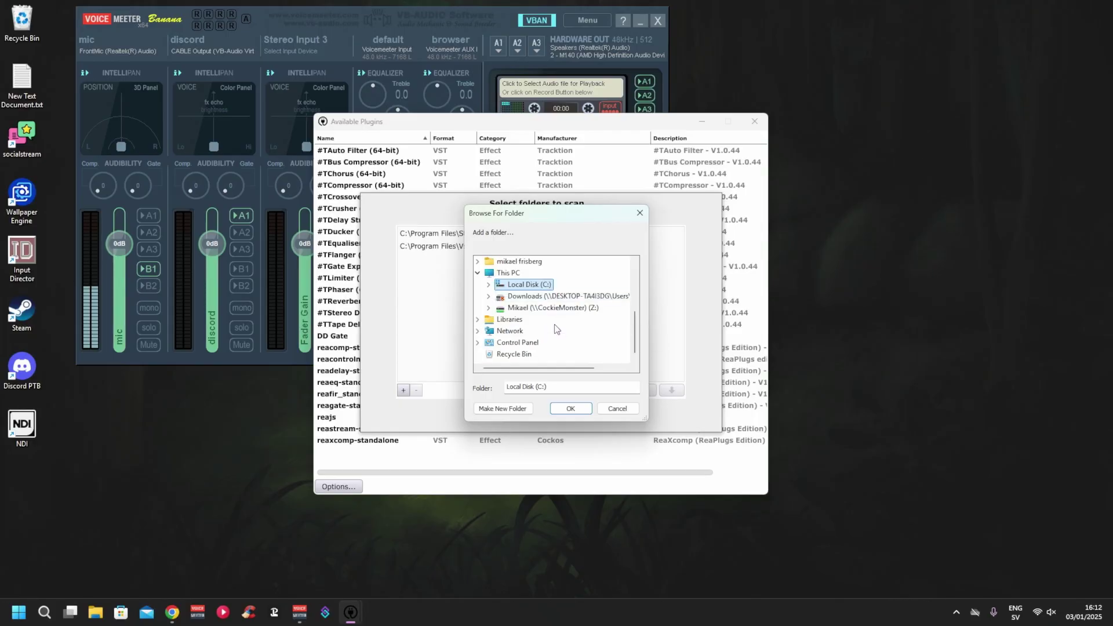
scroll(555, 327, up, 4)
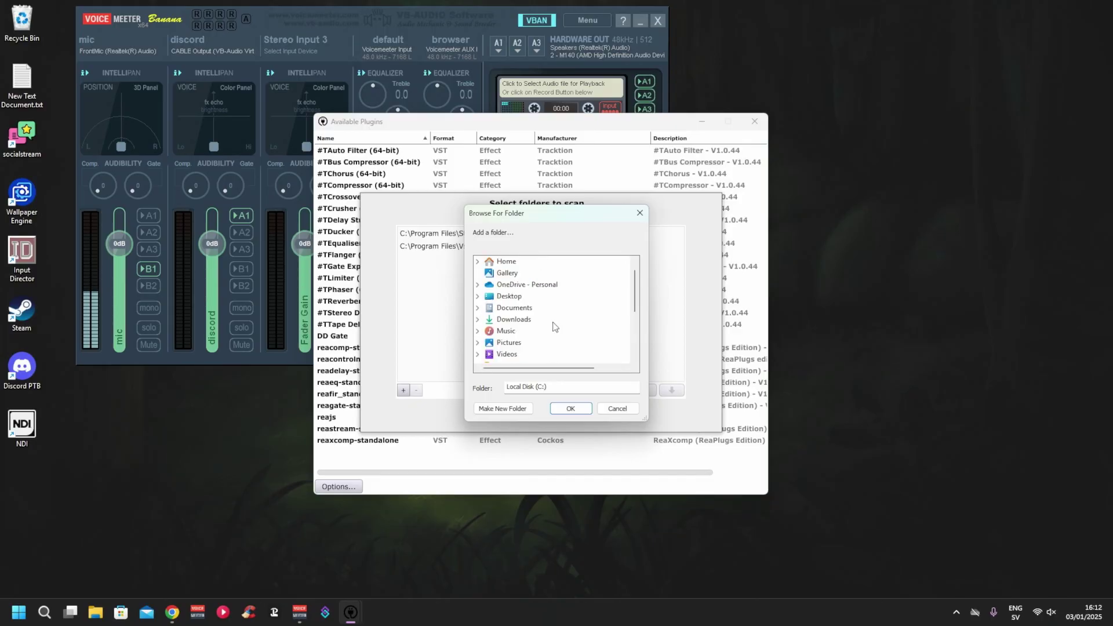
click(515, 308)
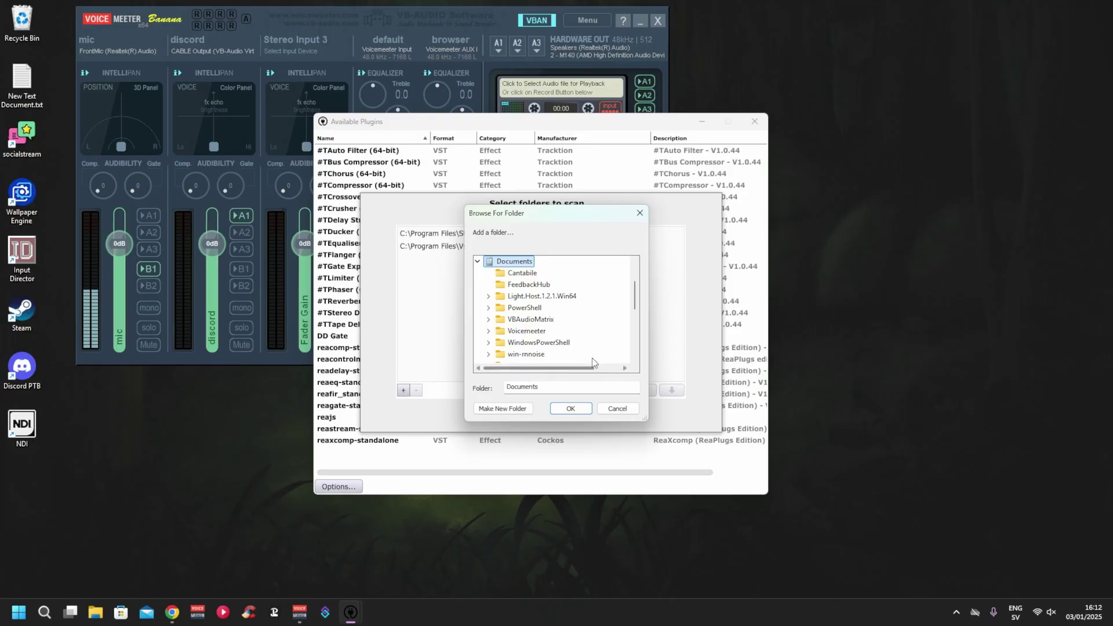
click(524, 355)
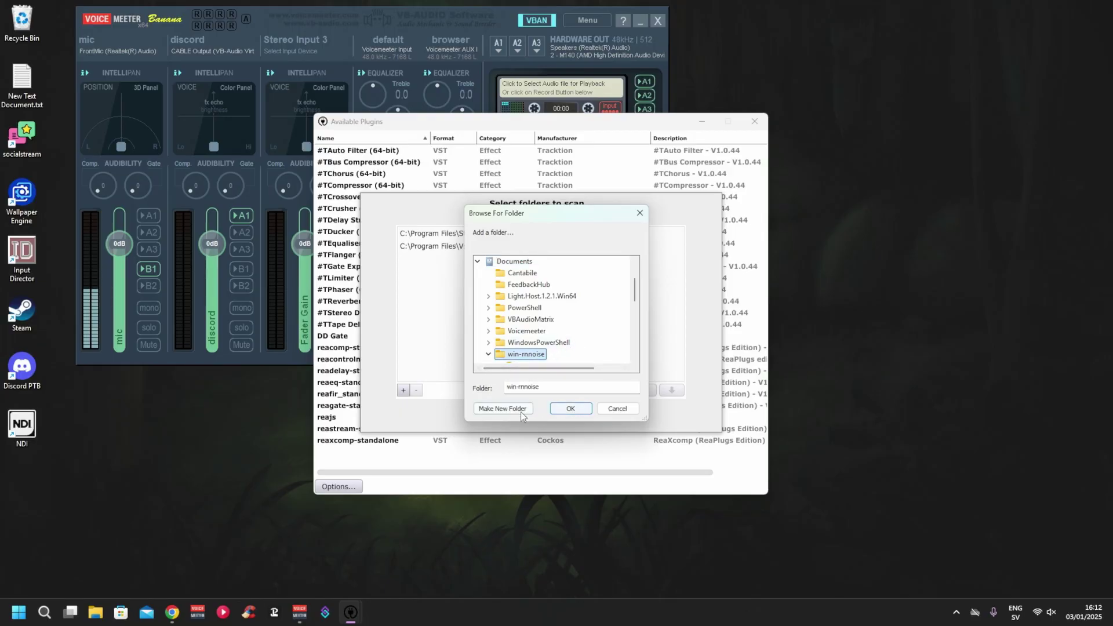
click(577, 411)
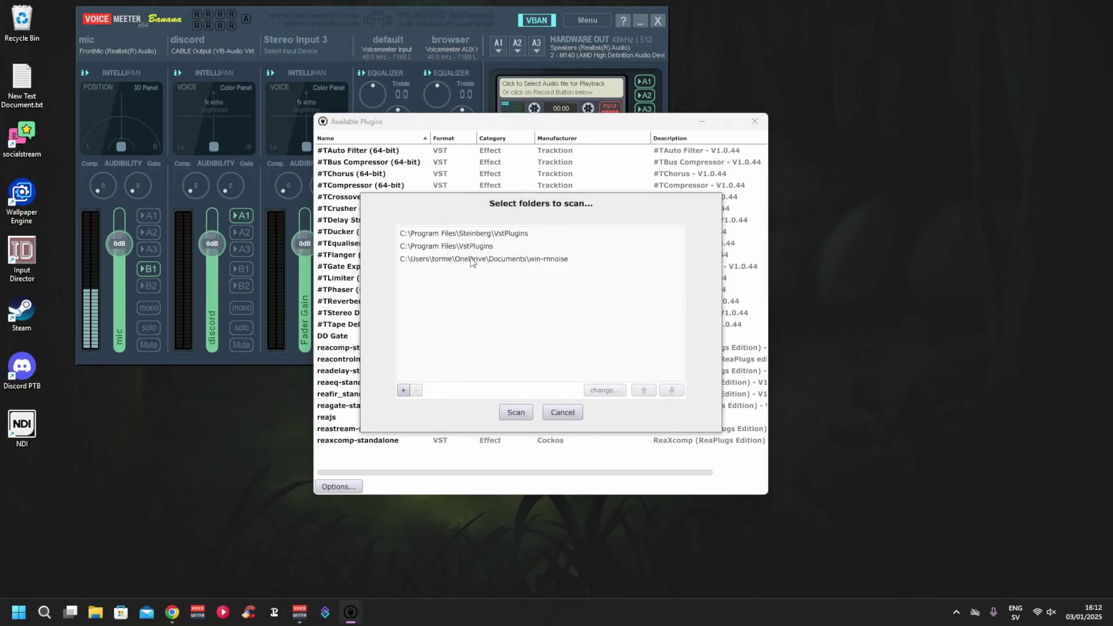
click(515, 413)
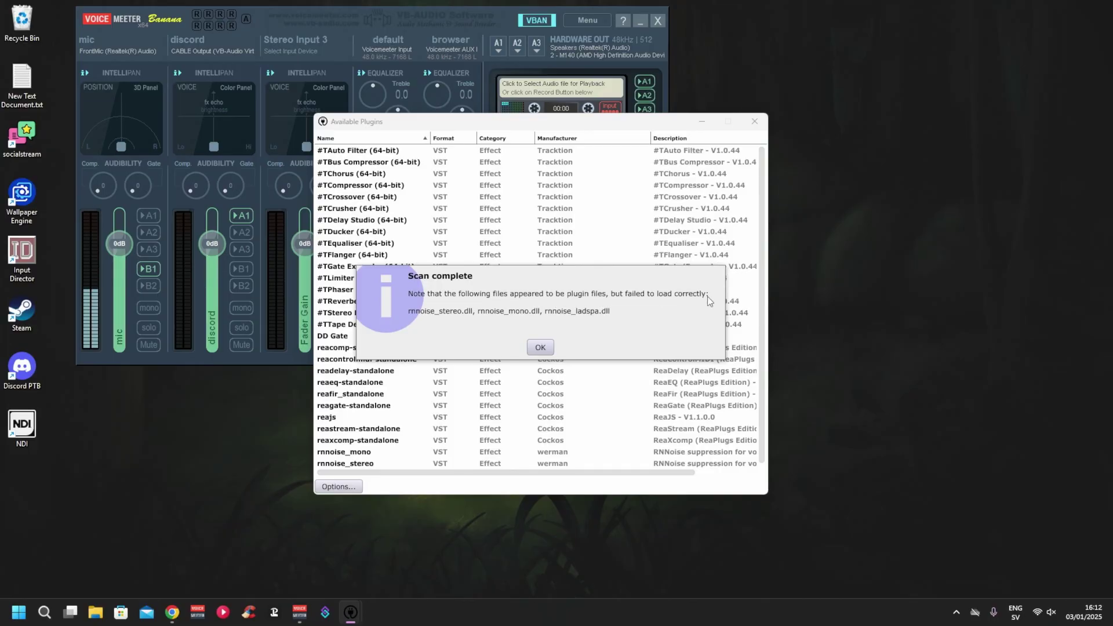
click(542, 344)
Step: Add the win-rnnoise folder in Documents to the VST3 scan folders, scan for new or updated VST3 plug-ins and check the plugin list
click(353, 486)
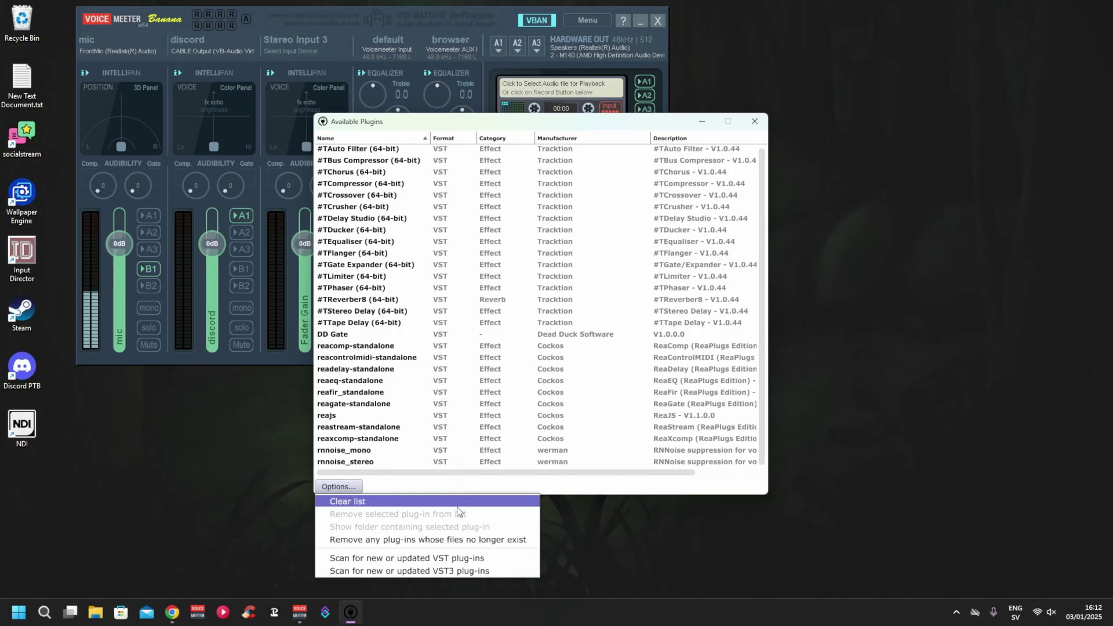
click(410, 572)
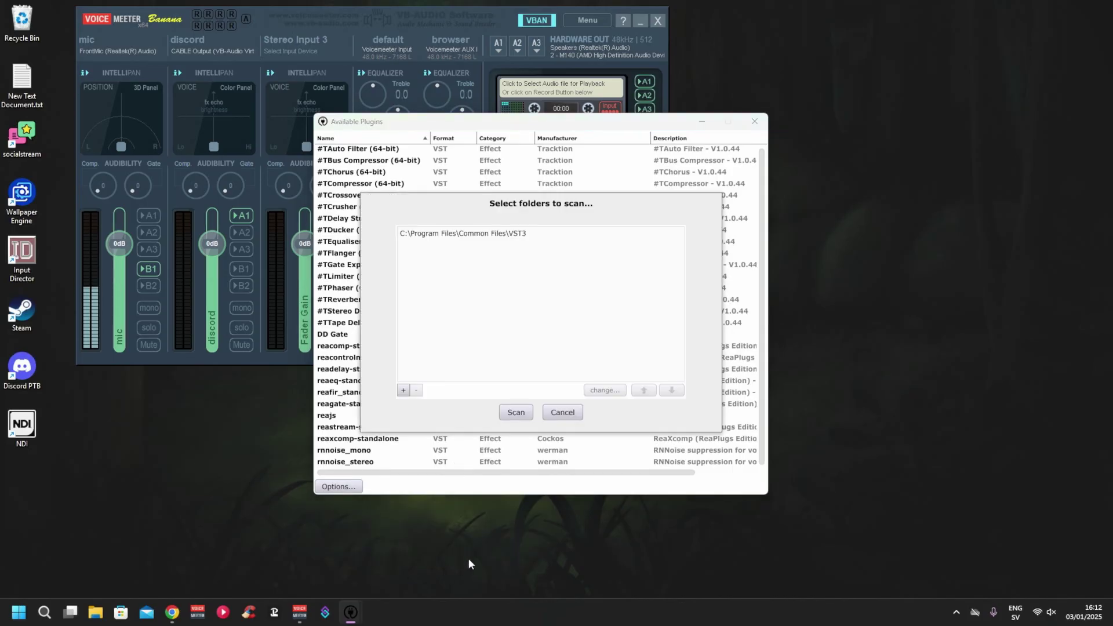
click(403, 390)
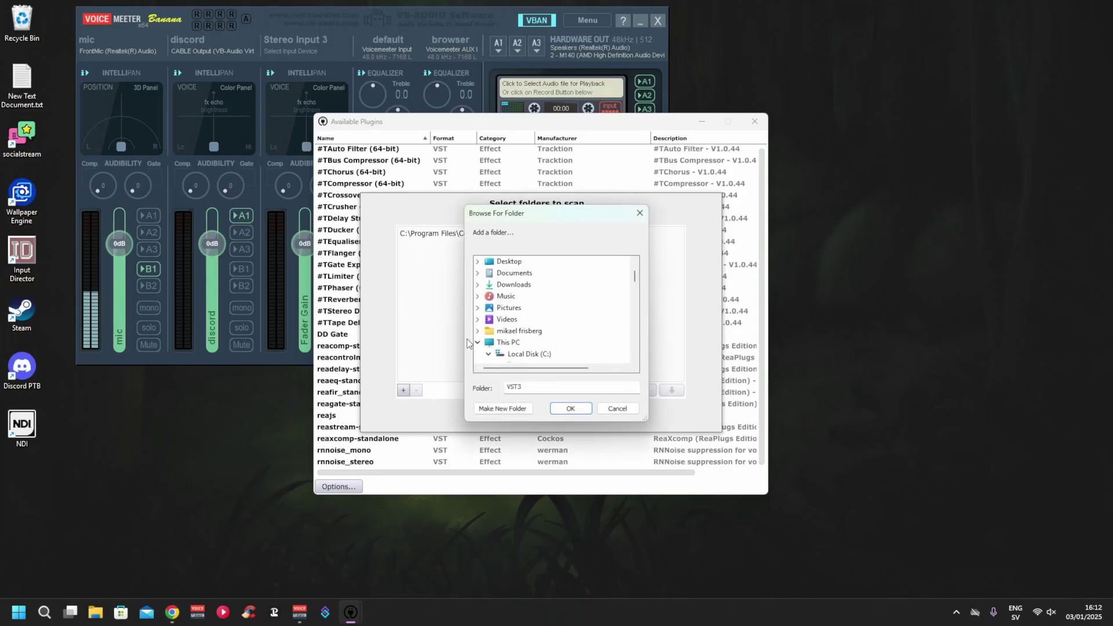
click(514, 272)
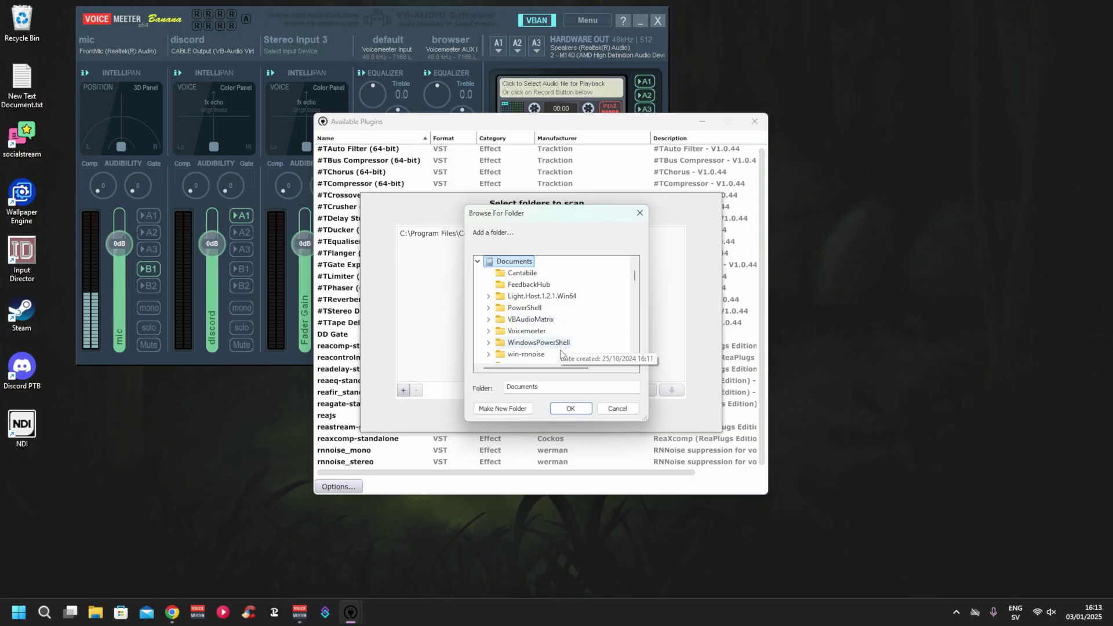
scroll(560, 342, down, 2)
click(526, 284)
click(488, 355)
click(571, 409)
click(518, 415)
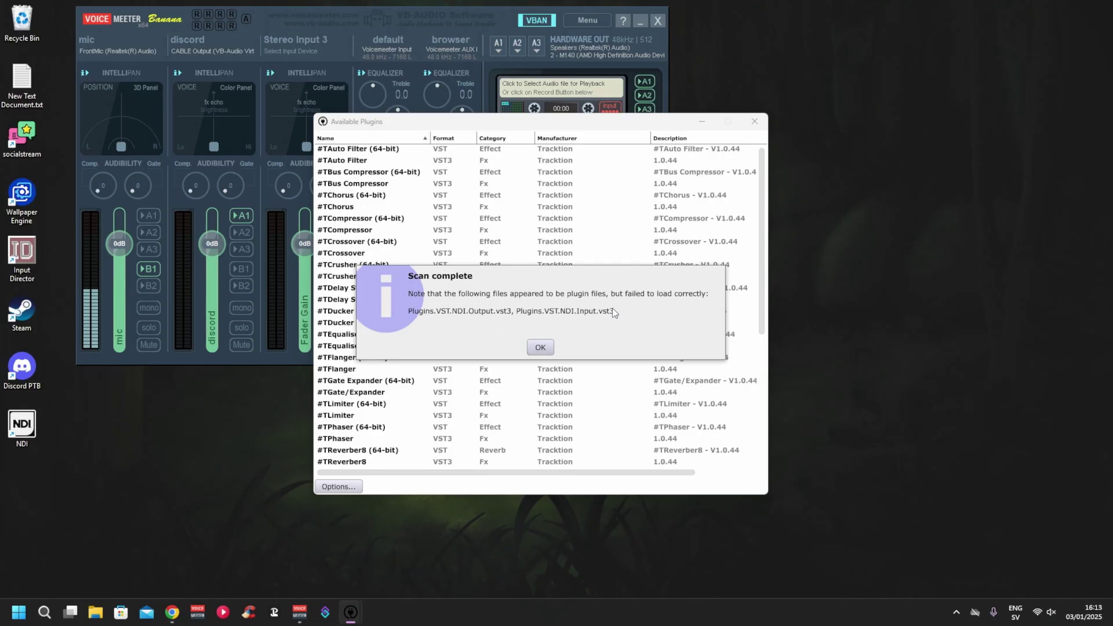
click(548, 348)
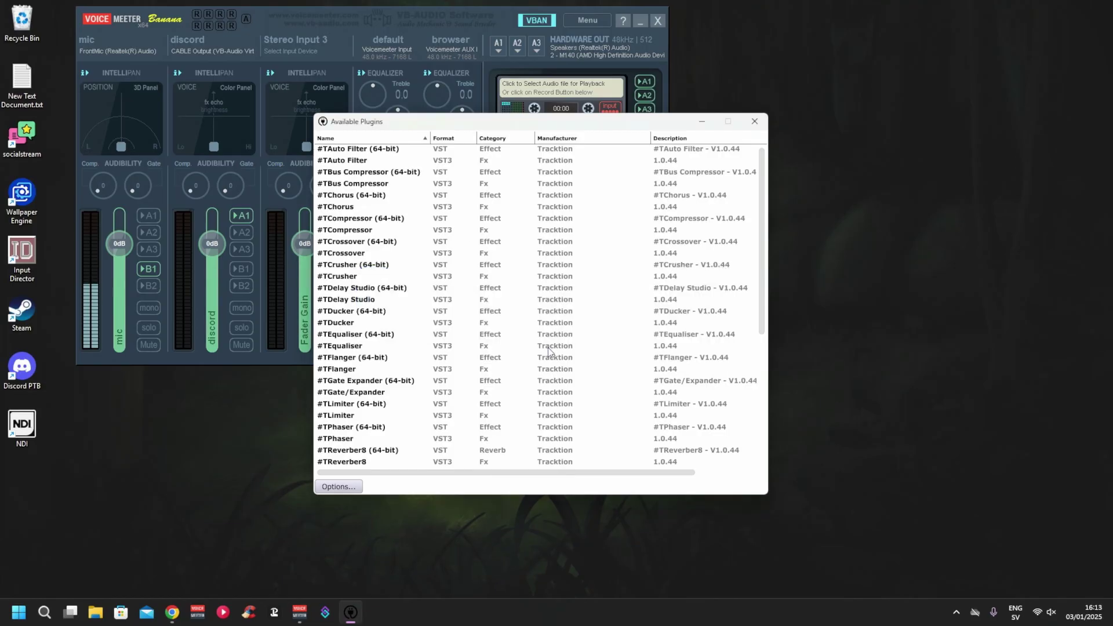
scroll(510, 348, down, 6)
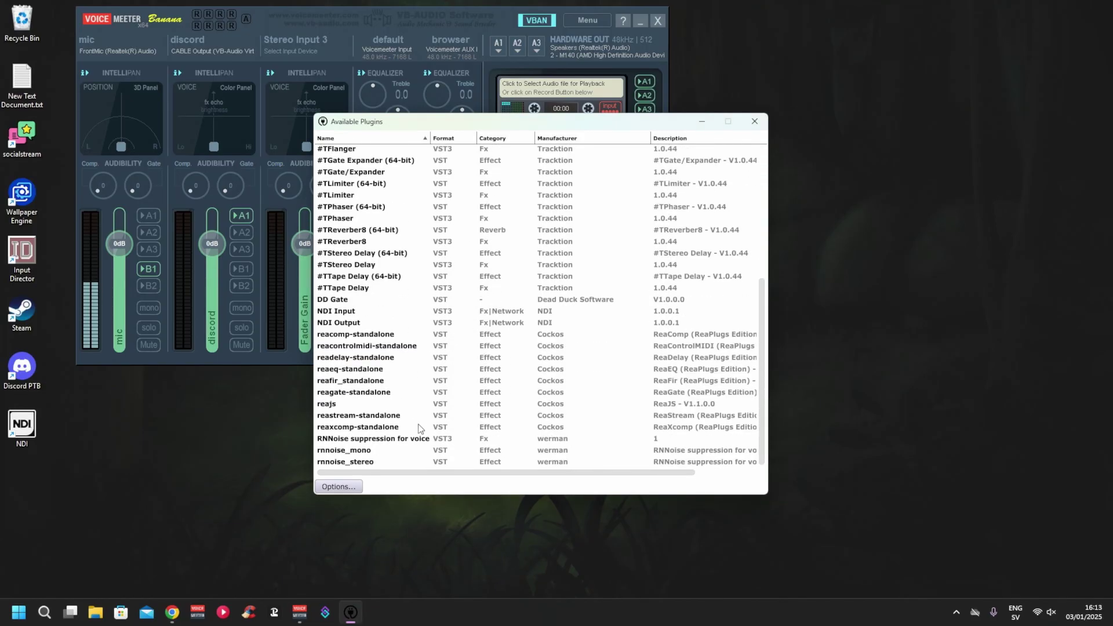
Step: Add werman's RNNoise suppression for voice to Light Host's active plugins and close the available plugins list
click(957, 612)
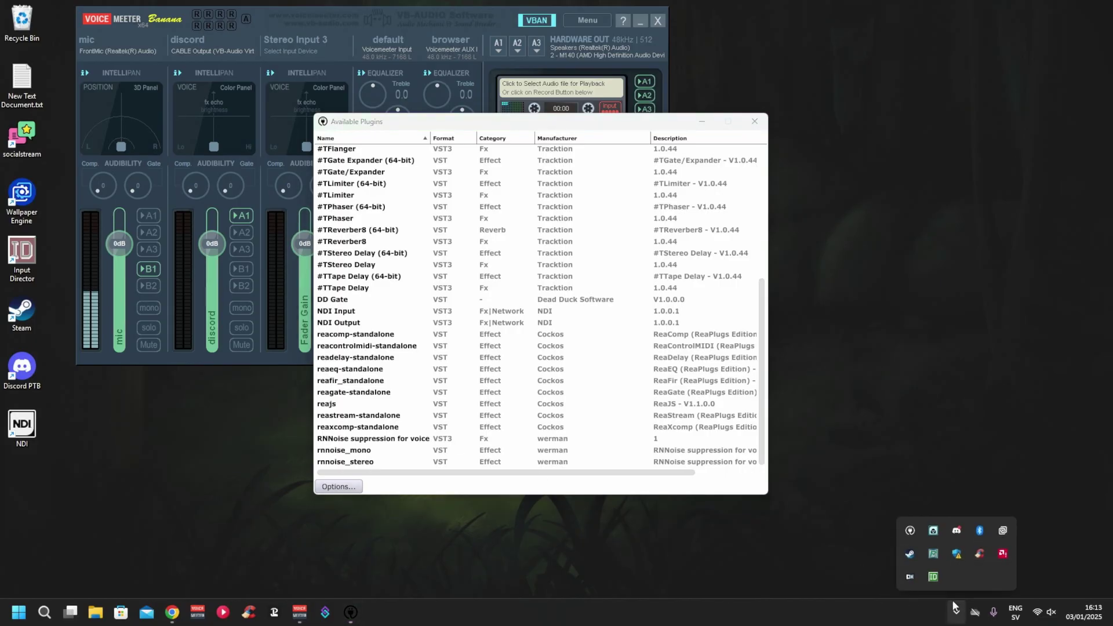
right_click(911, 536)
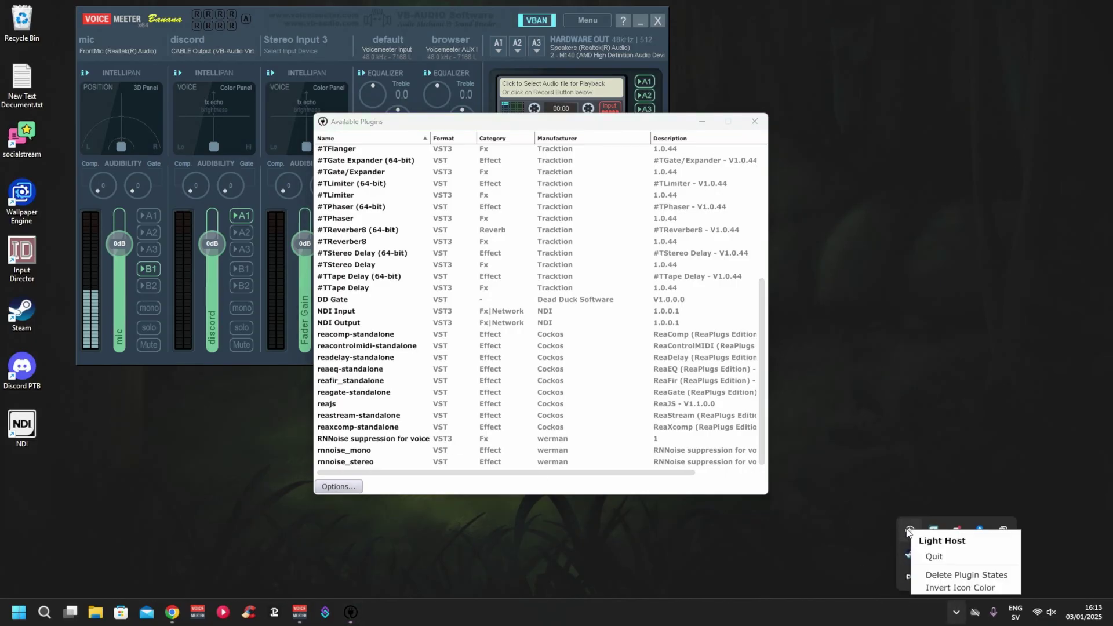
click(910, 532)
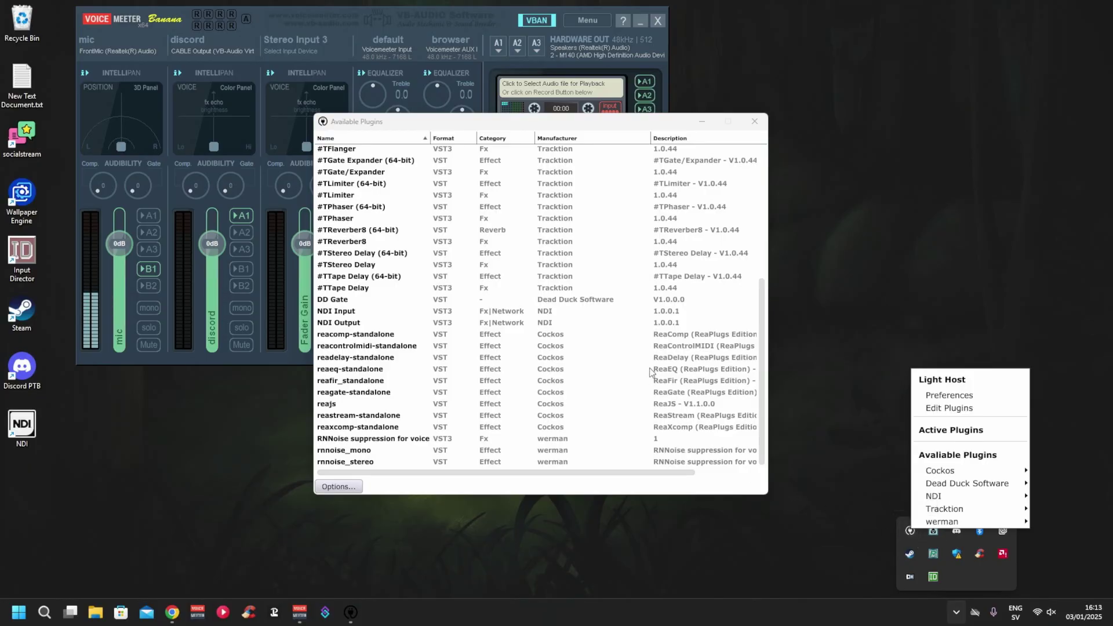
mouse_move(937, 527)
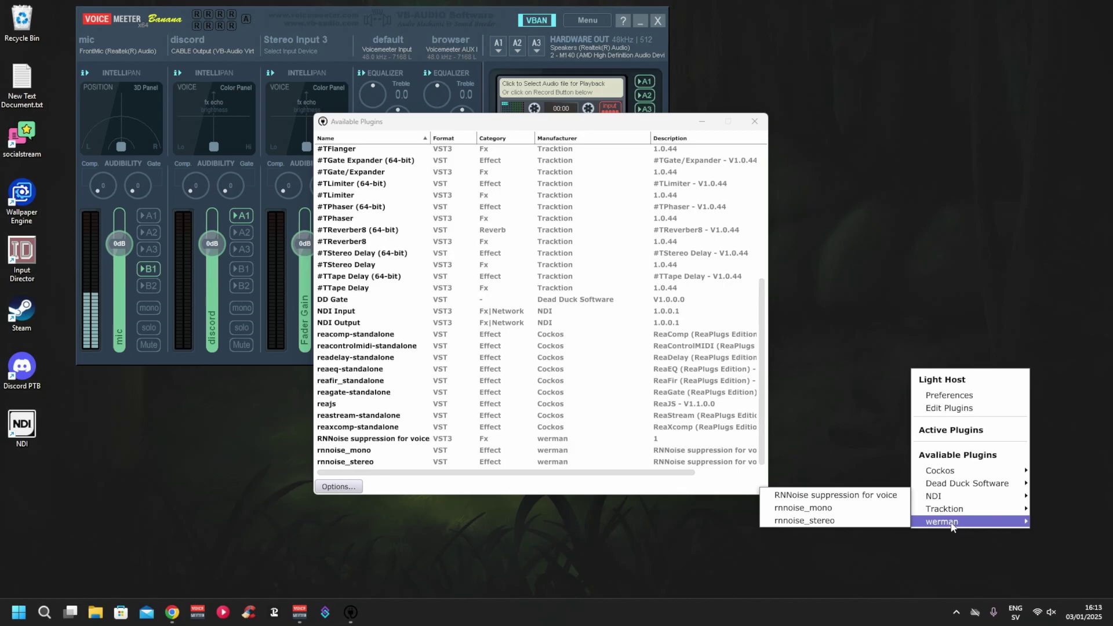
click(864, 496)
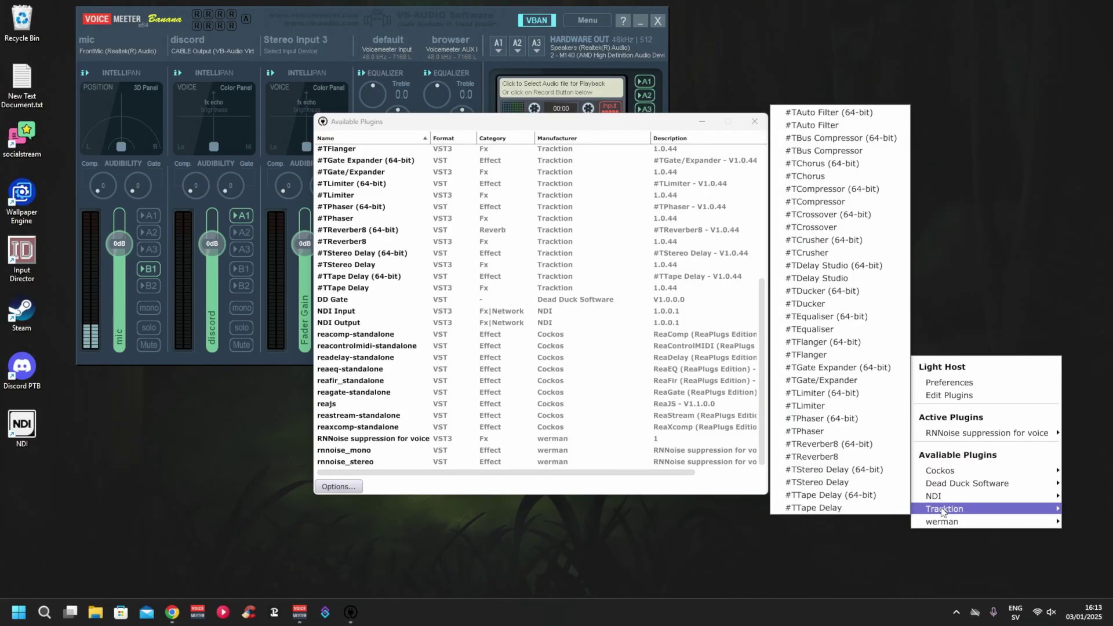
click(753, 122)
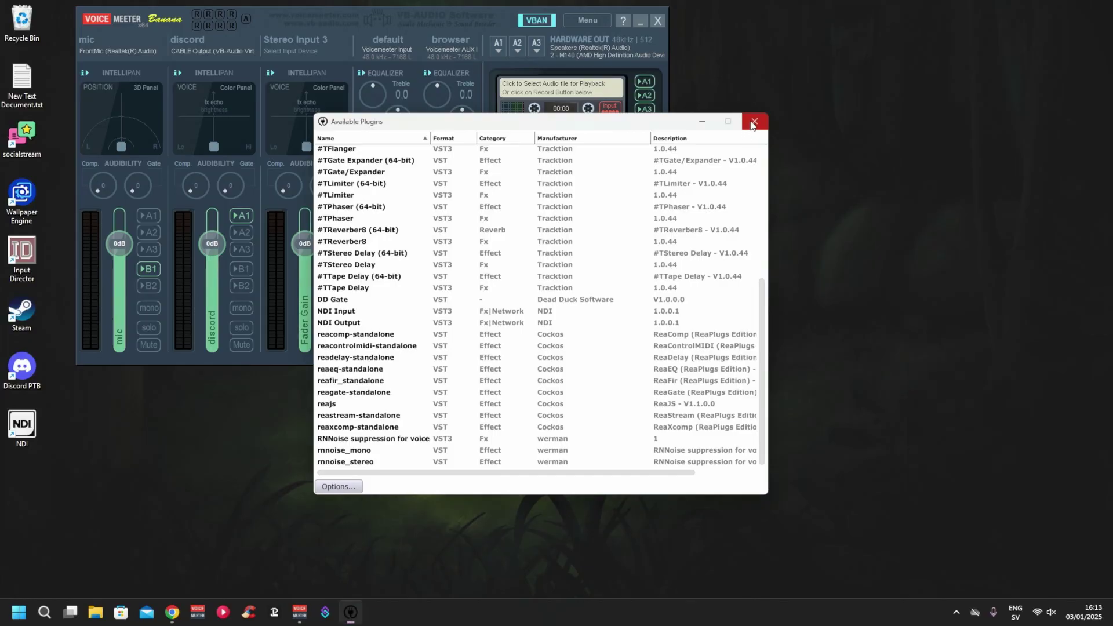
click(754, 122)
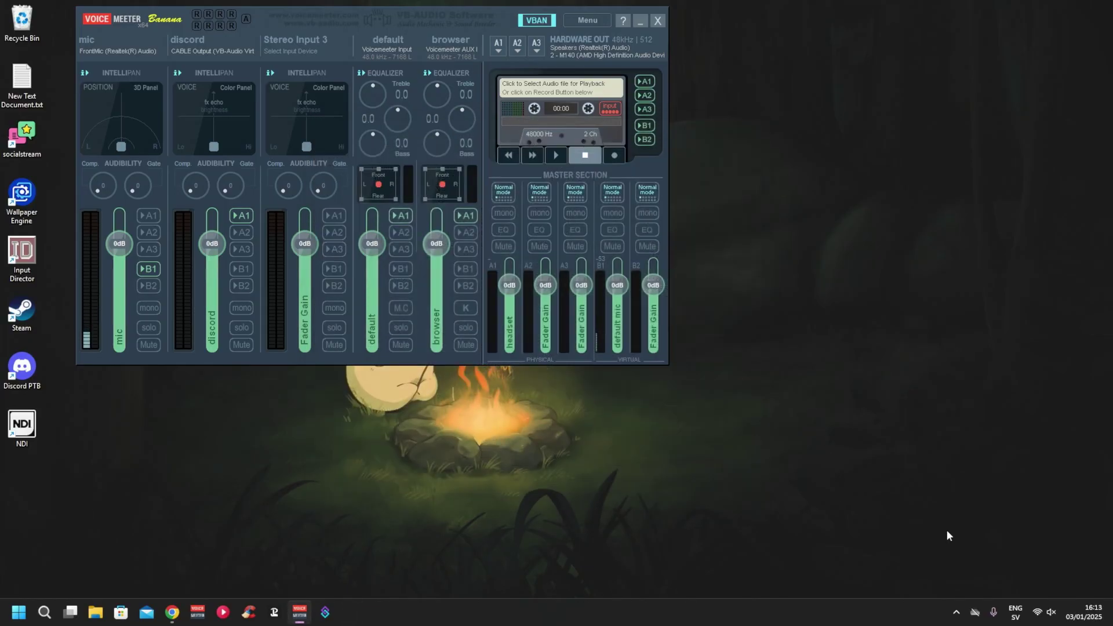
Step: Open the editor of the active RNNoise suppression for voice plugin, look over its VAD settings and close it
click(956, 612)
click(910, 531)
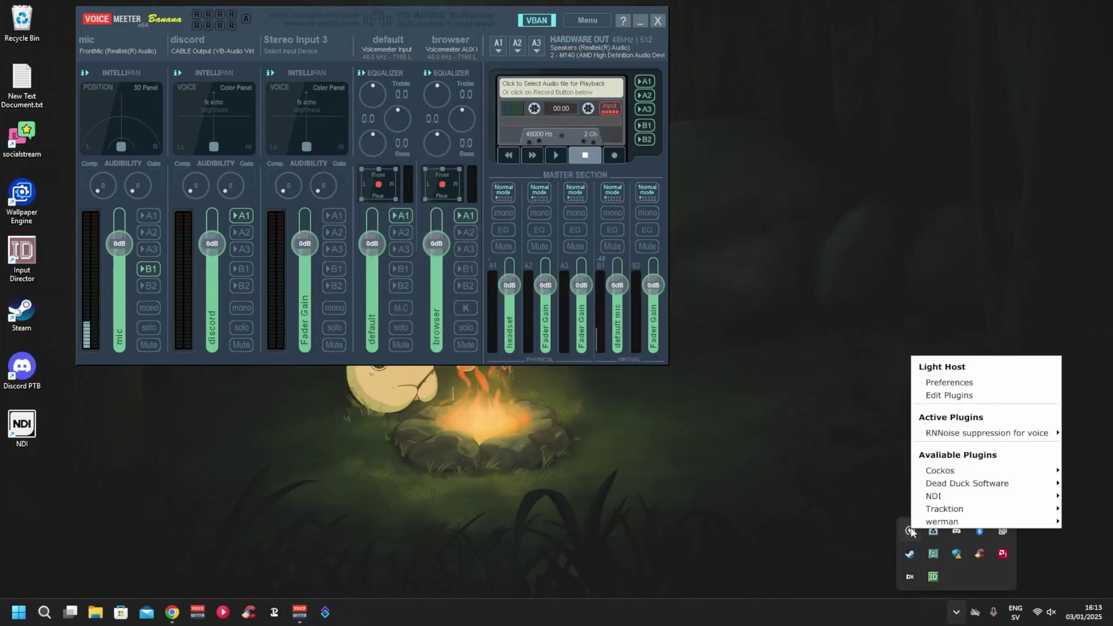
mouse_move(921, 524)
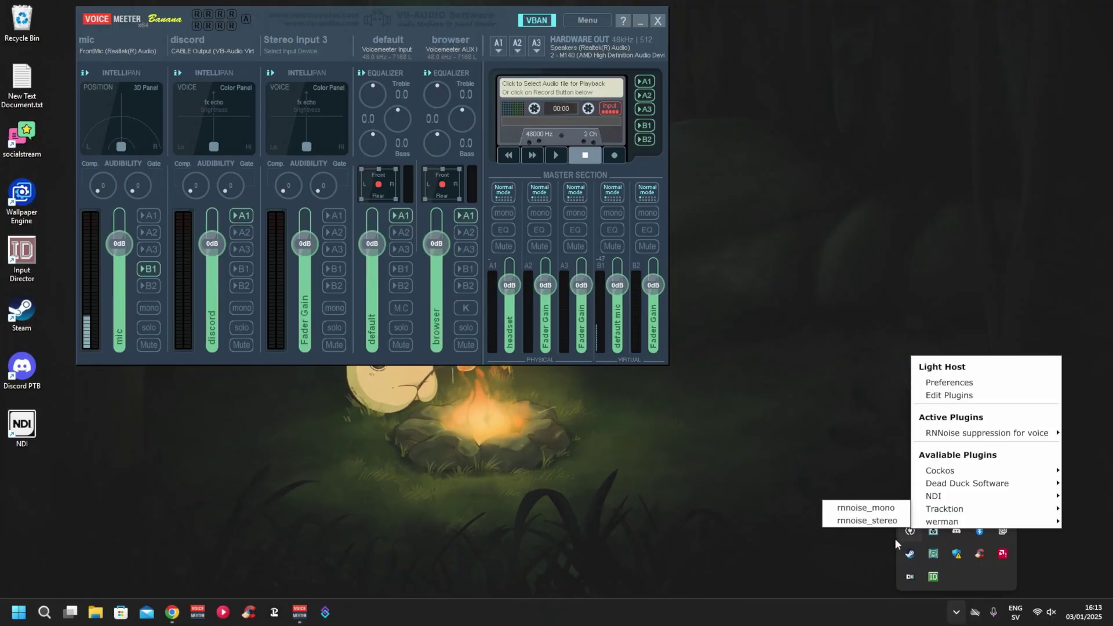
mouse_move(957, 435)
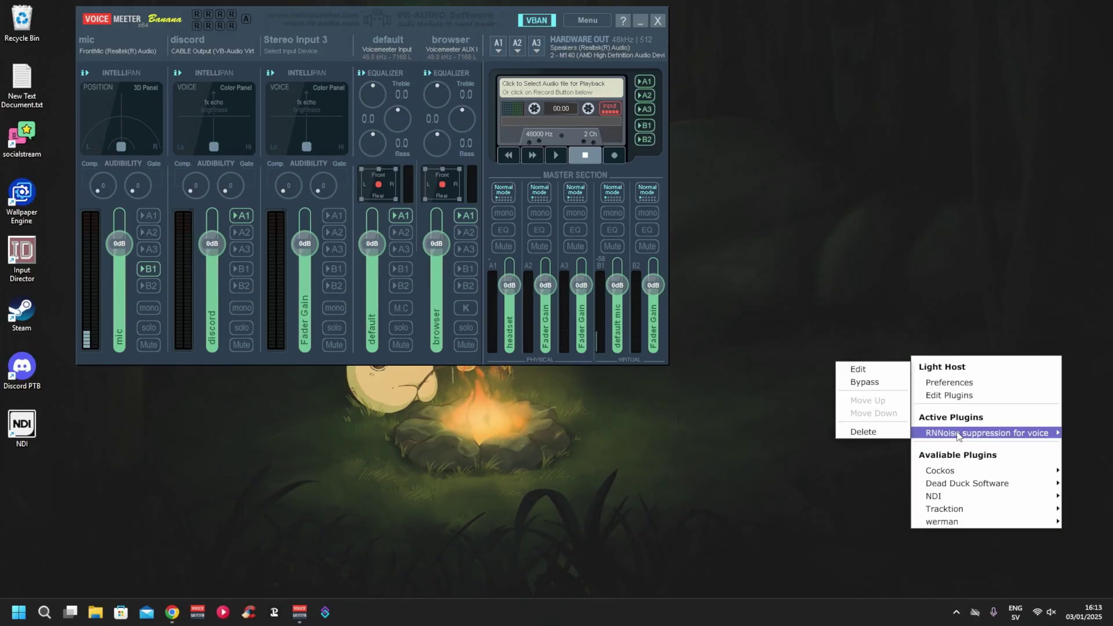
click(864, 371)
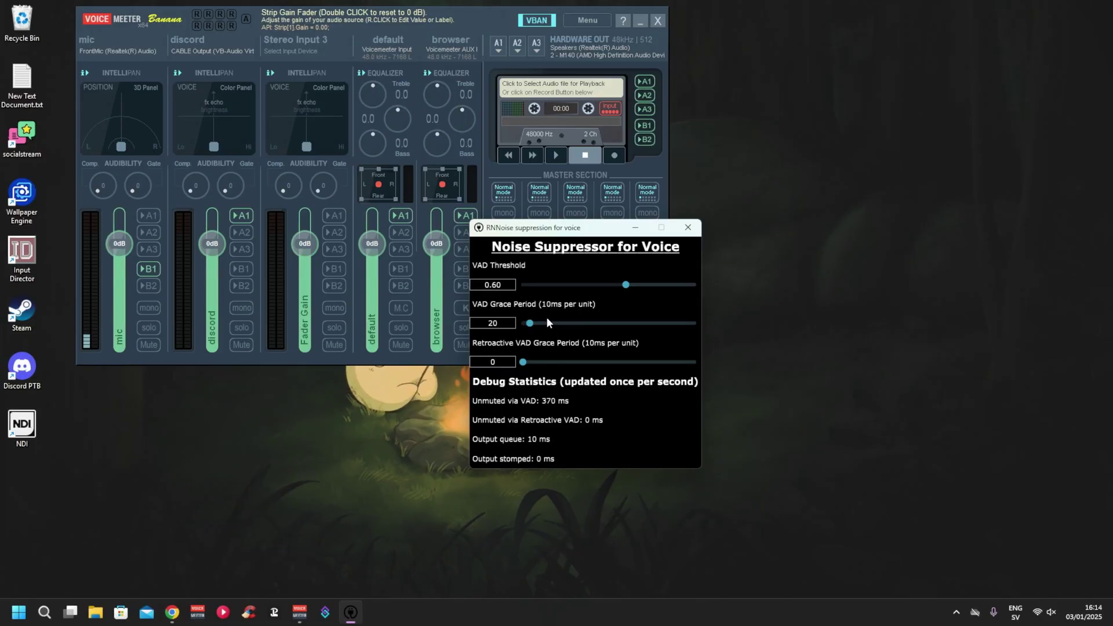
scroll(548, 322, up, 6)
click(692, 232)
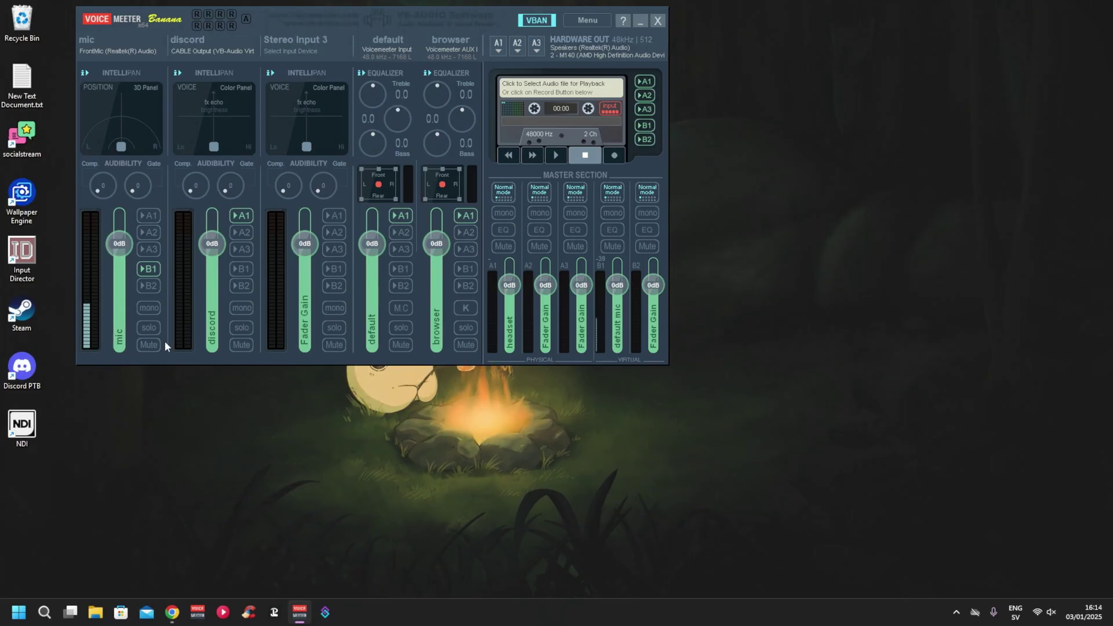
Step: Enable mono on Voicemeeter's mic strip
click(154, 307)
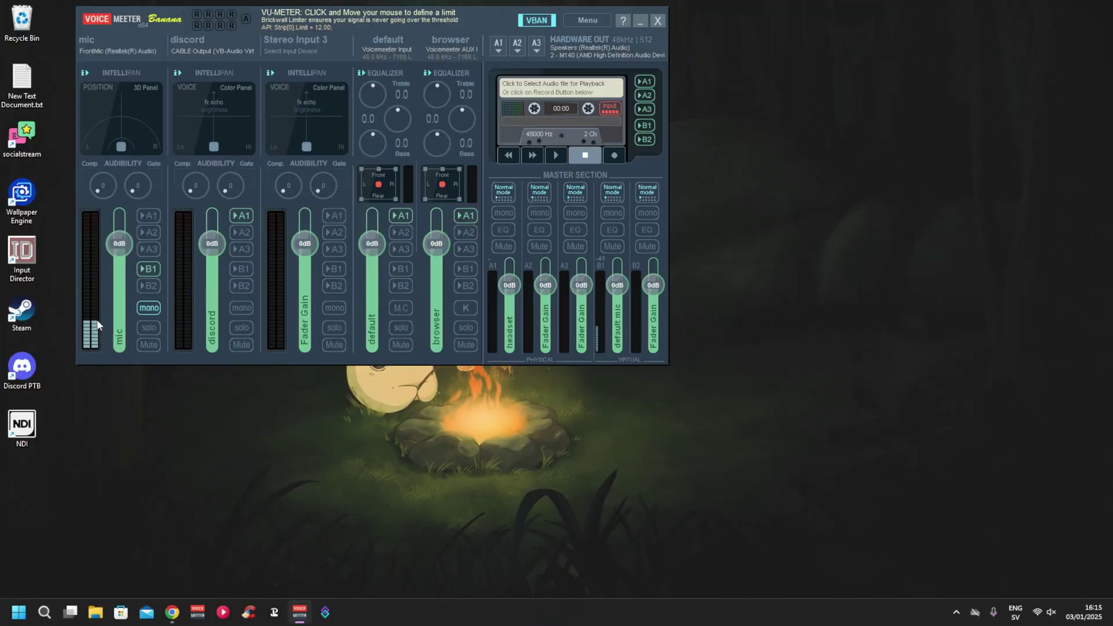
click(956, 611)
click(770, 488)
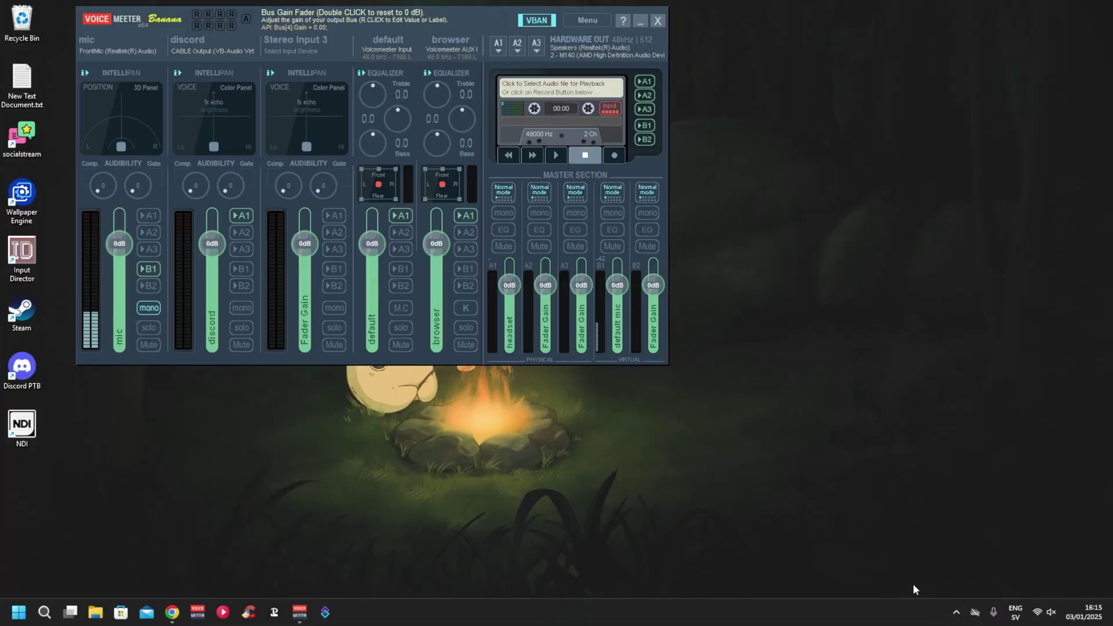
Step: Add Cockos' reagate-standalone to Light Host's active plugins
click(956, 612)
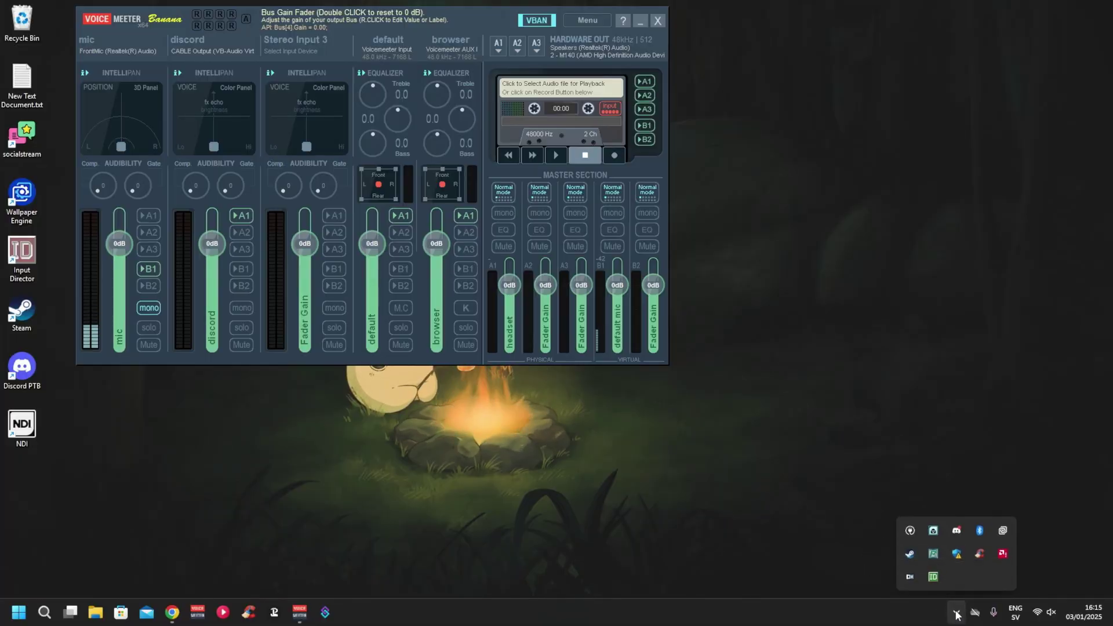
click(912, 533)
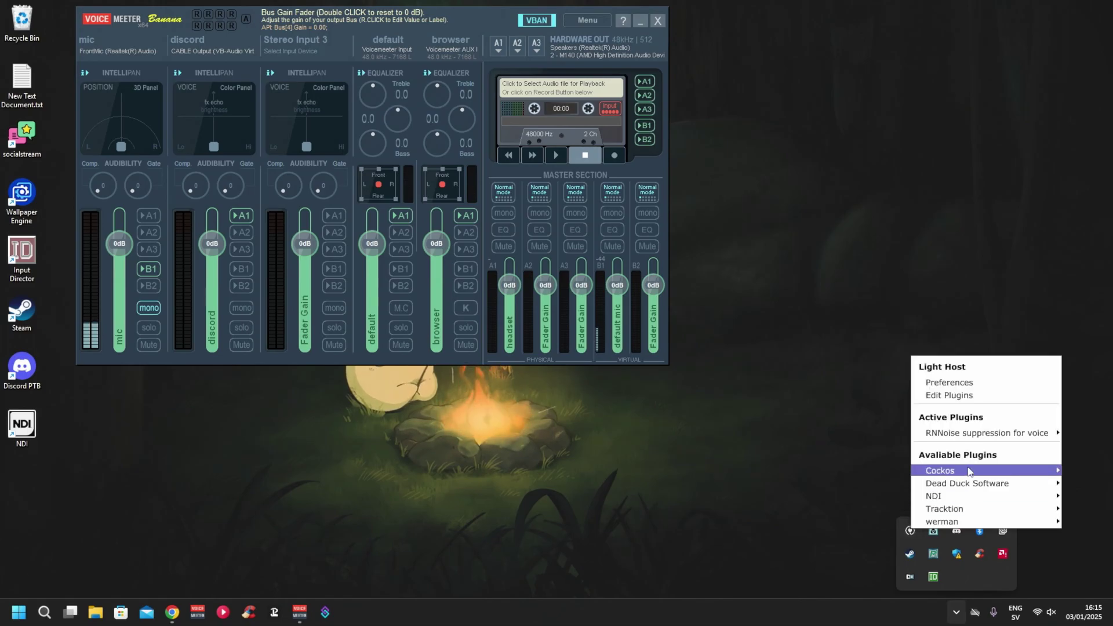
mouse_move(956, 471)
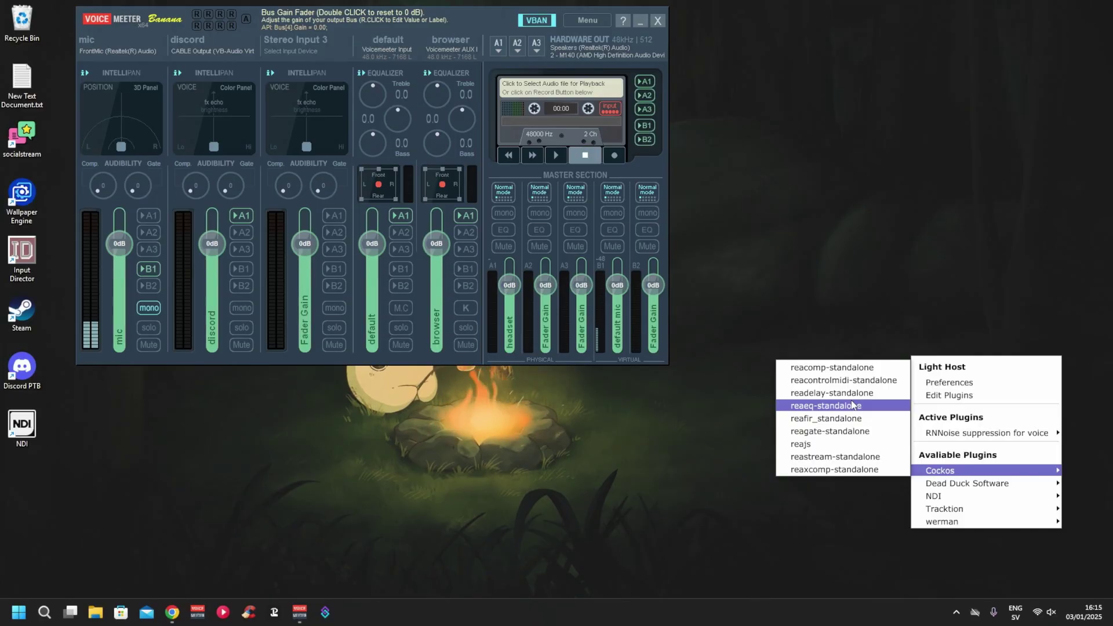
click(851, 432)
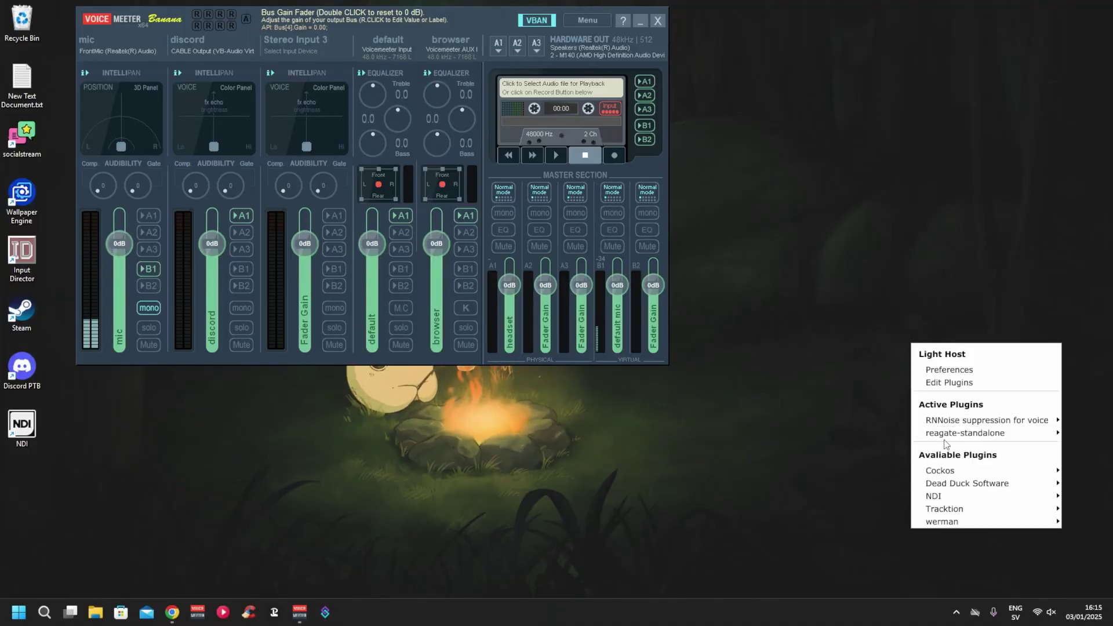
Step: Open the reagate-standalone editor, set the gate threshold to about -43.3 dB and close the editor
mouse_move(945, 440)
click(866, 370)
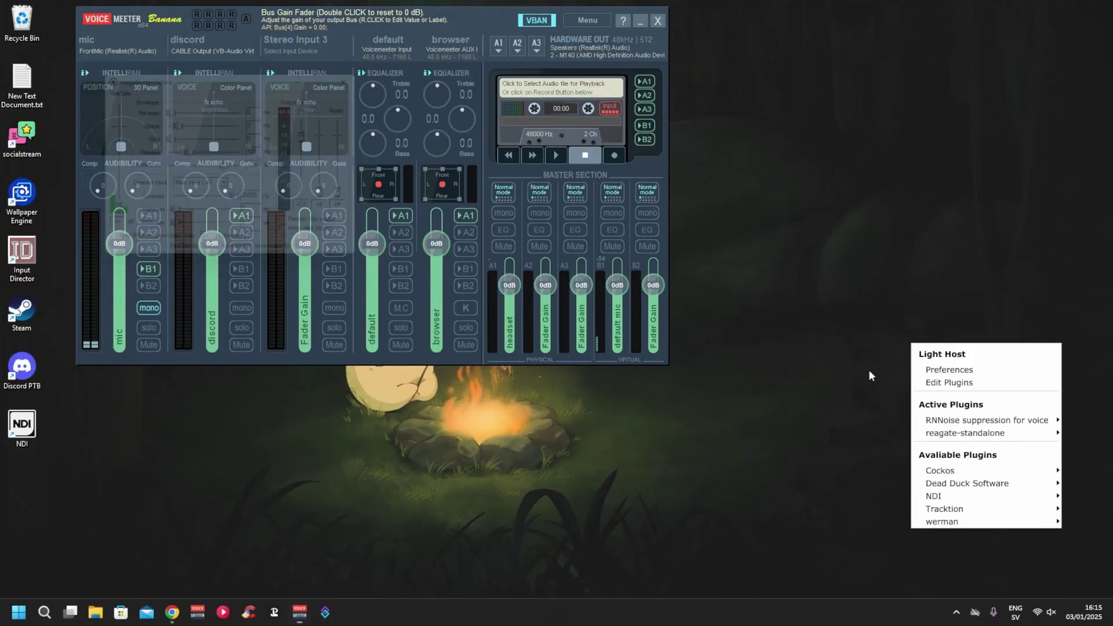
drag(224, 76, 417, 153)
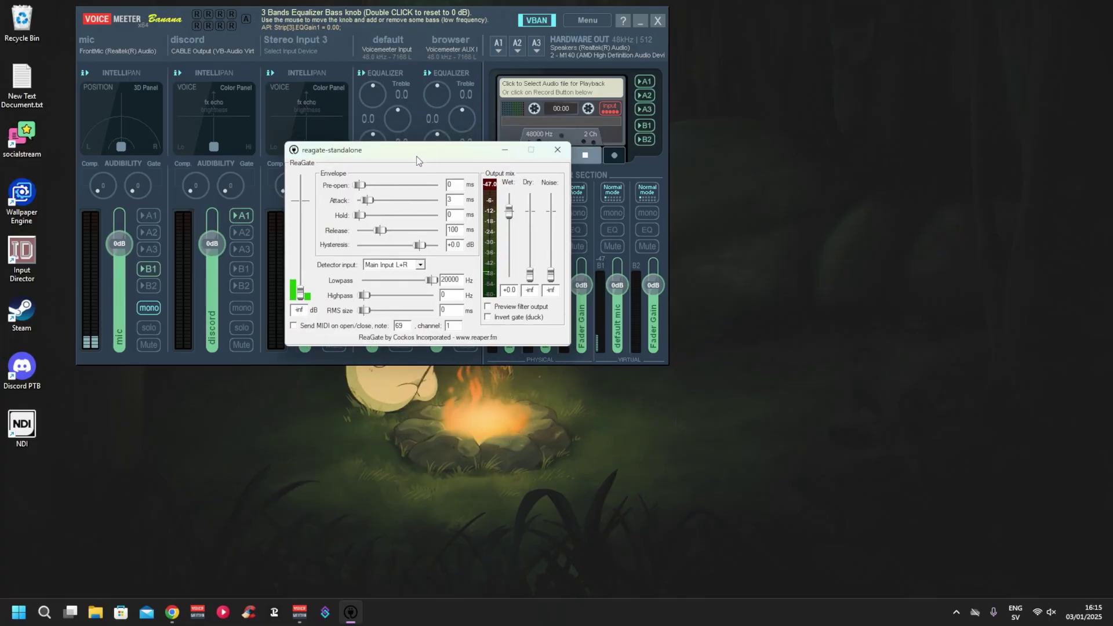
drag(298, 291, 300, 275)
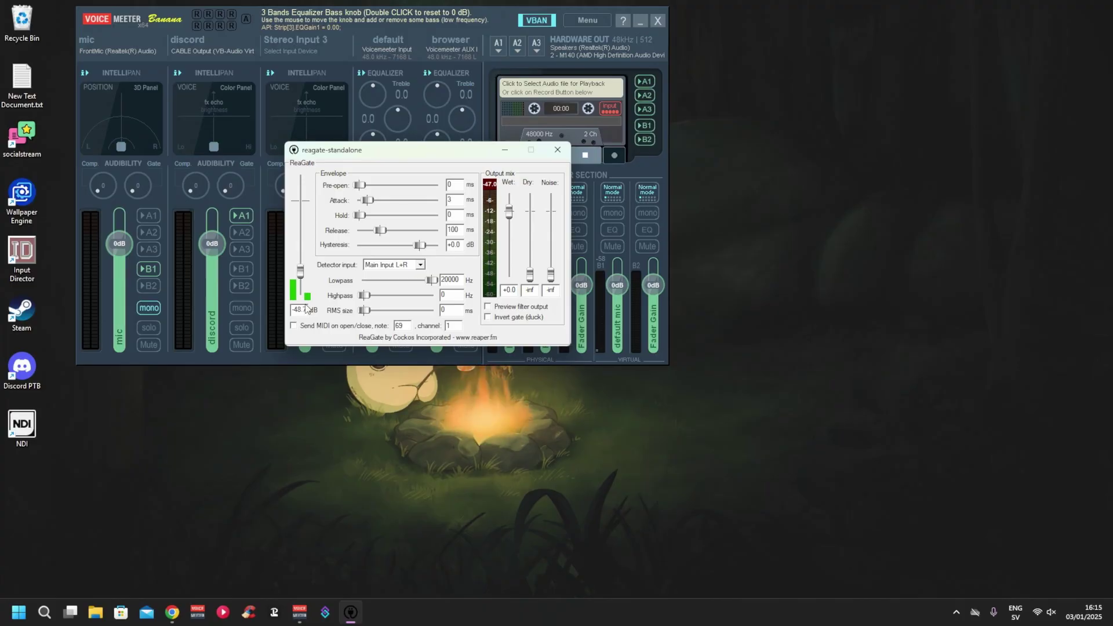
drag(303, 278, 304, 274)
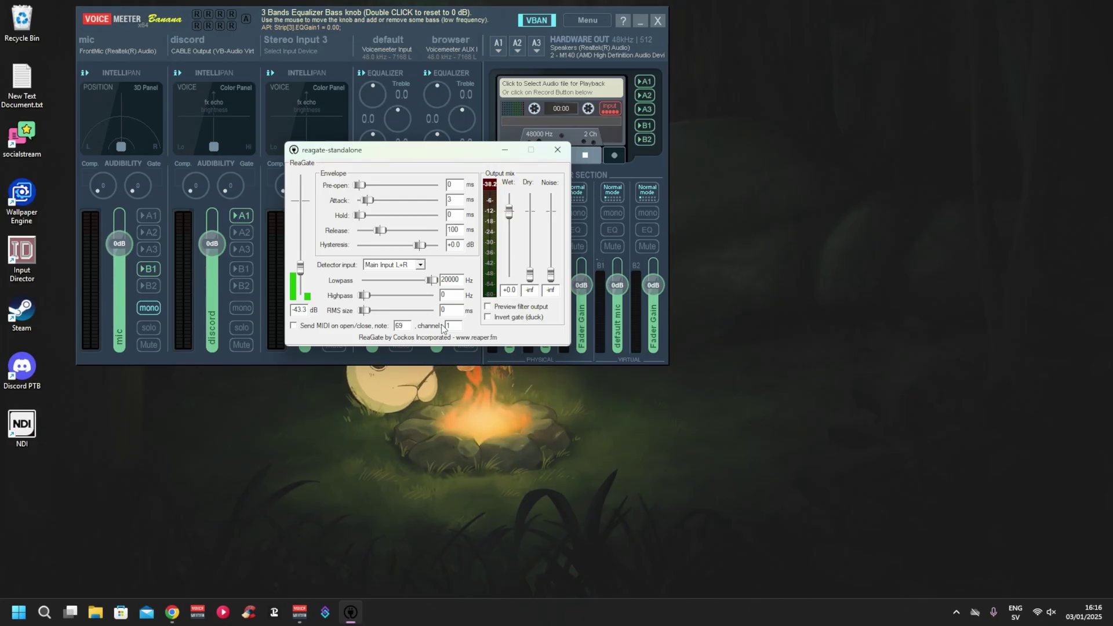
click(557, 150)
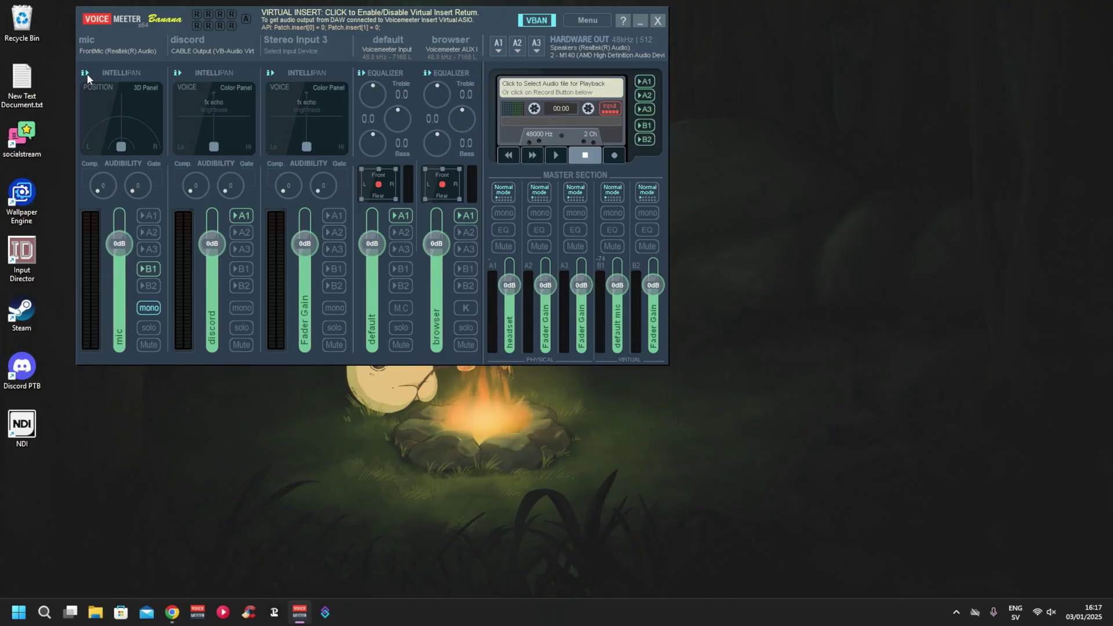
Step: Open Voicemeeter's System Settings and switch the In1 Left and In1 Right patch inserts off and back on
click(597, 19)
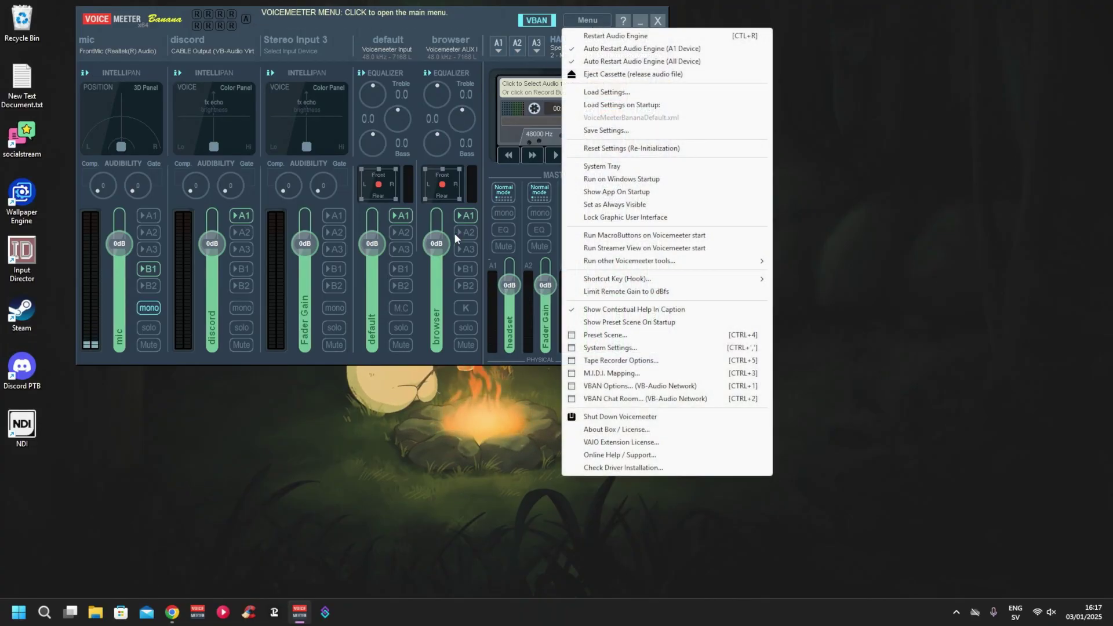
click(636, 348)
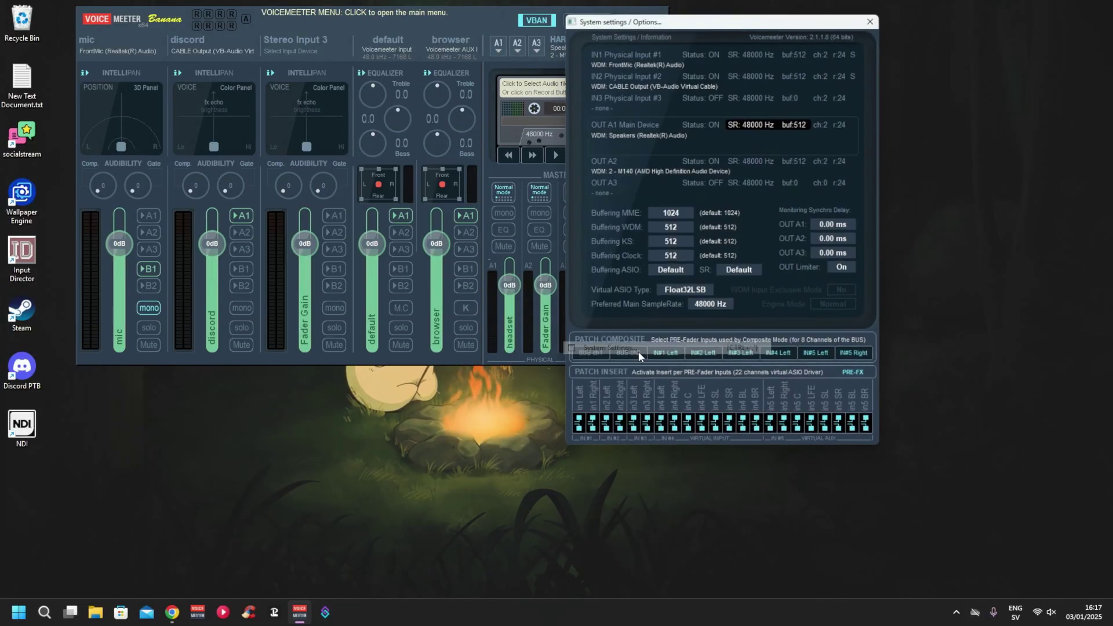
click(577, 428)
click(591, 428)
click(578, 427)
click(591, 429)
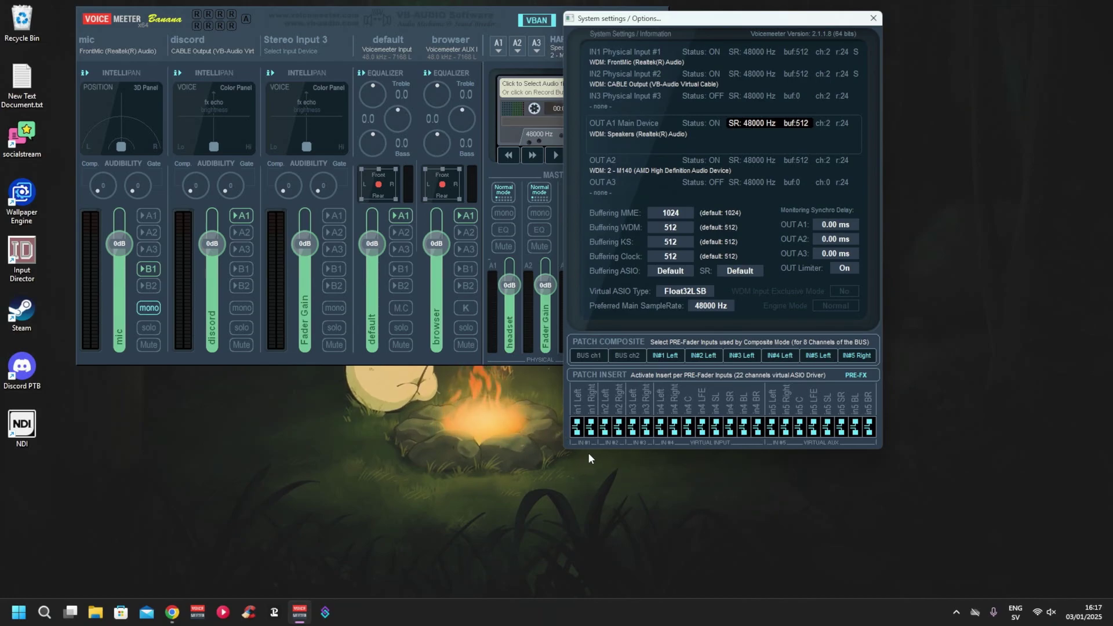
Step: Disable the virtual inserts on the discord, Stereo Input 3, default and browser strips, and close the System Settings
click(175, 73)
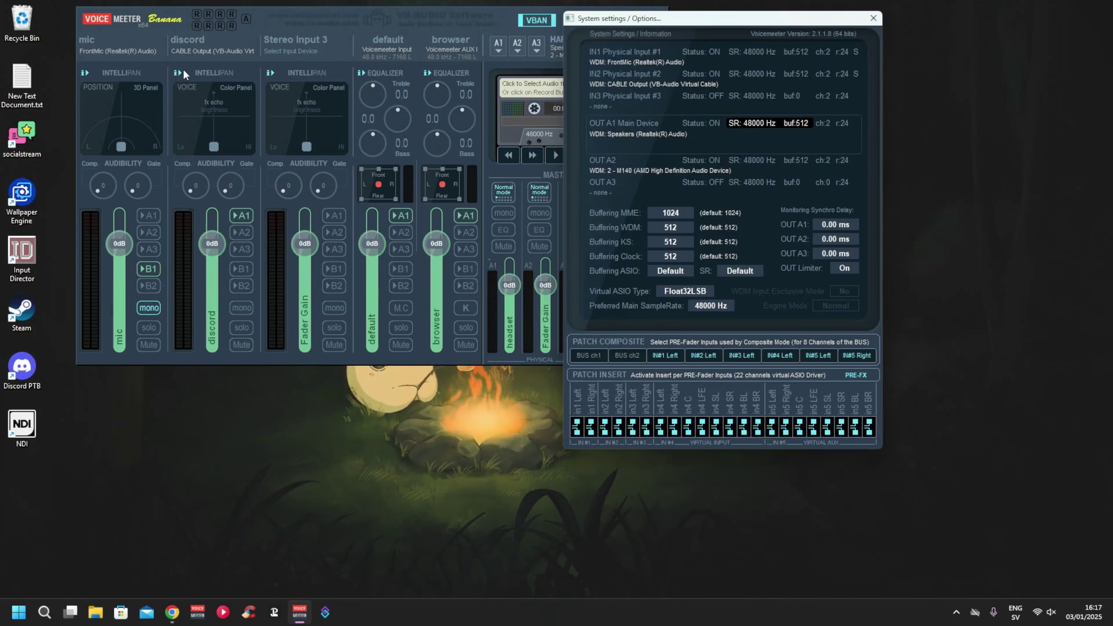
click(268, 73)
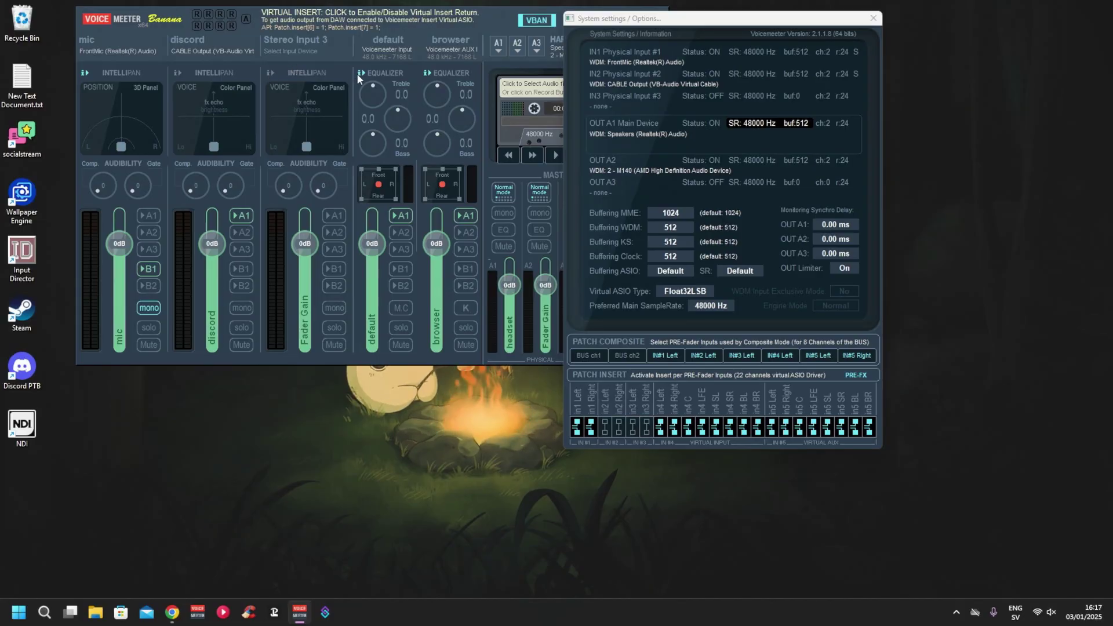
click(359, 72)
click(426, 73)
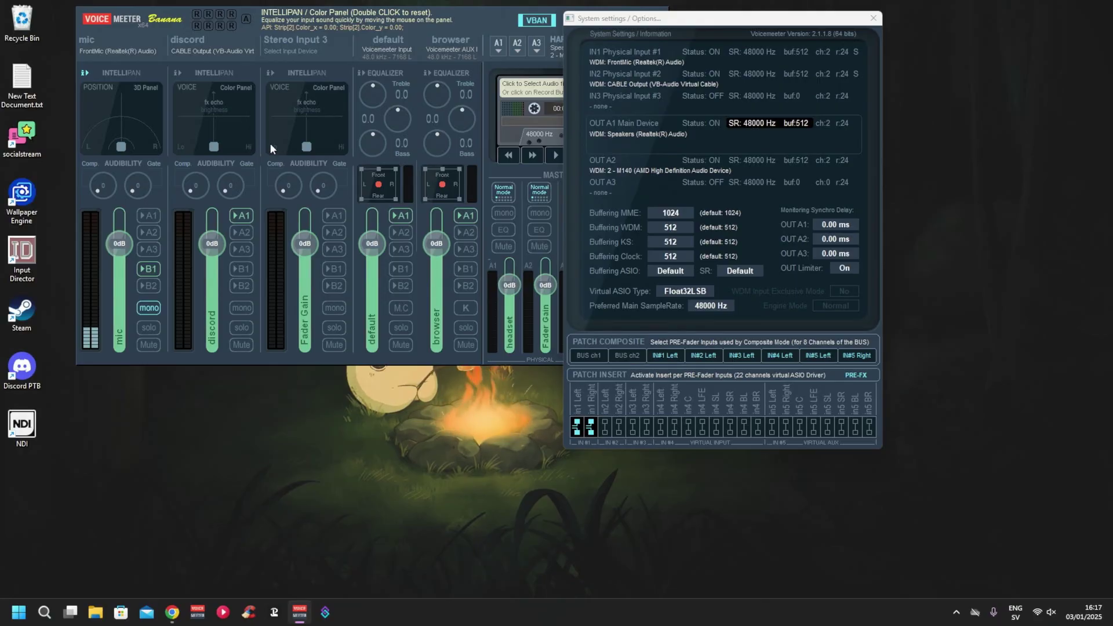
click(874, 18)
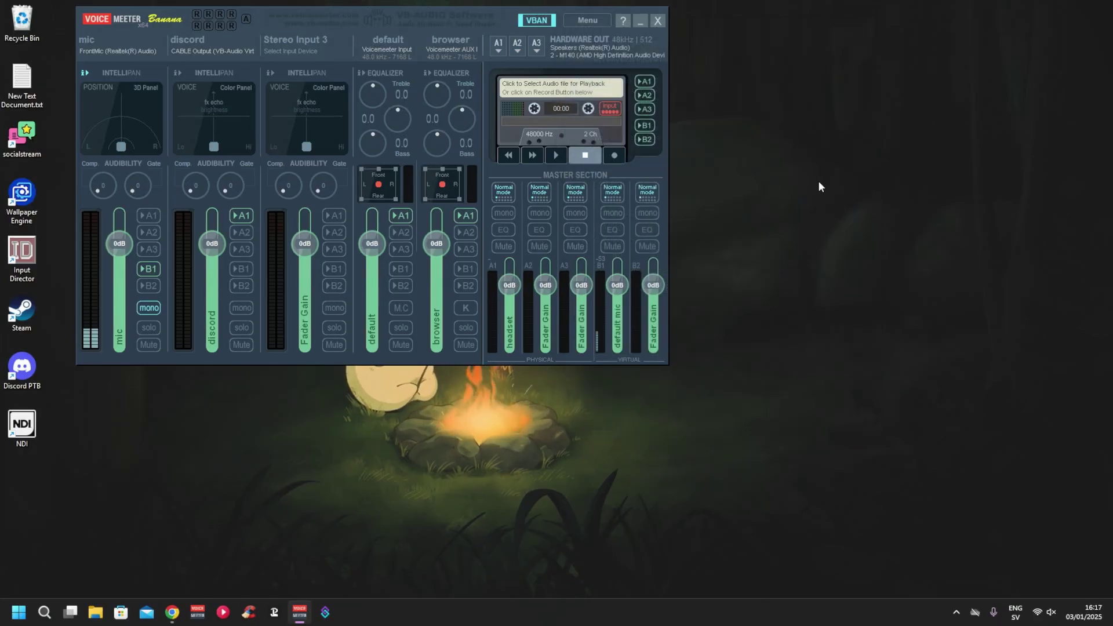
Step: Quit Light Host, which is running in the background
click(956, 612)
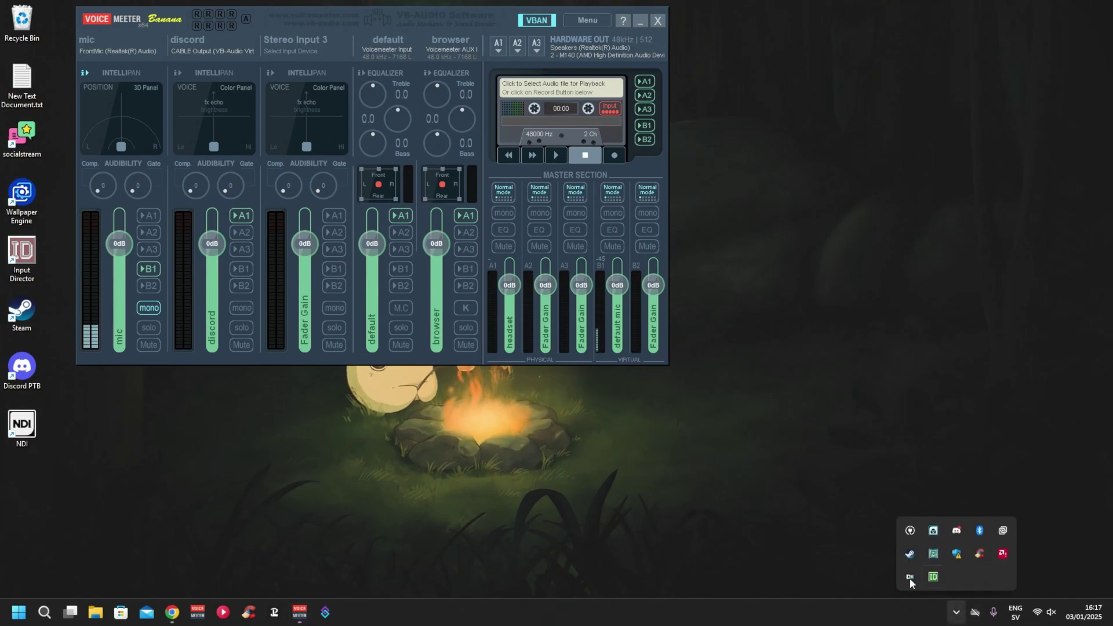
right_click(910, 530)
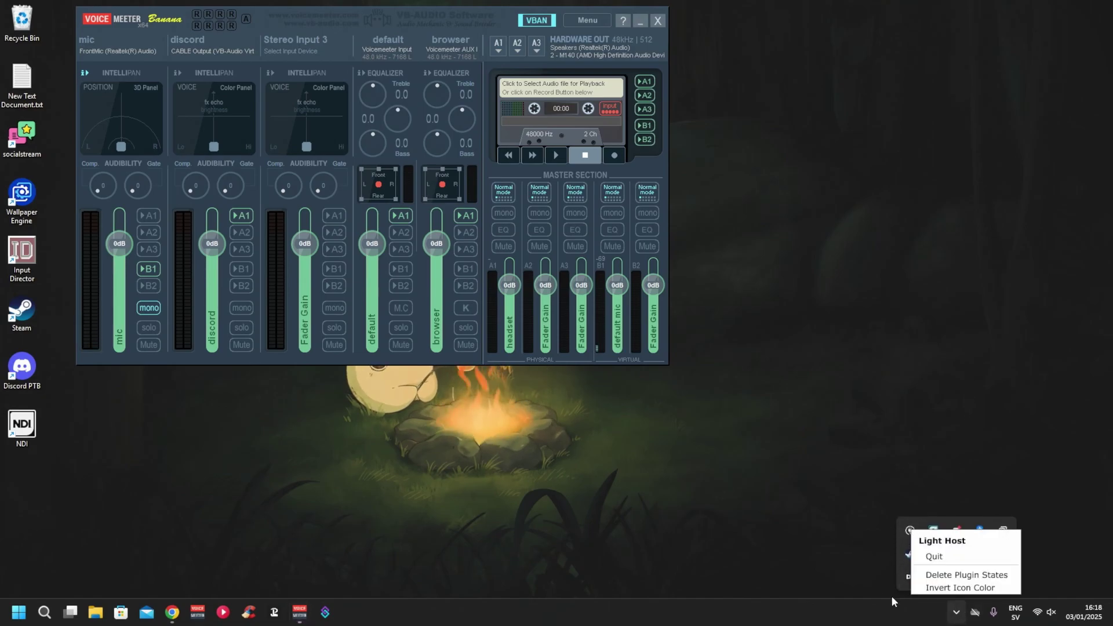
click(940, 560)
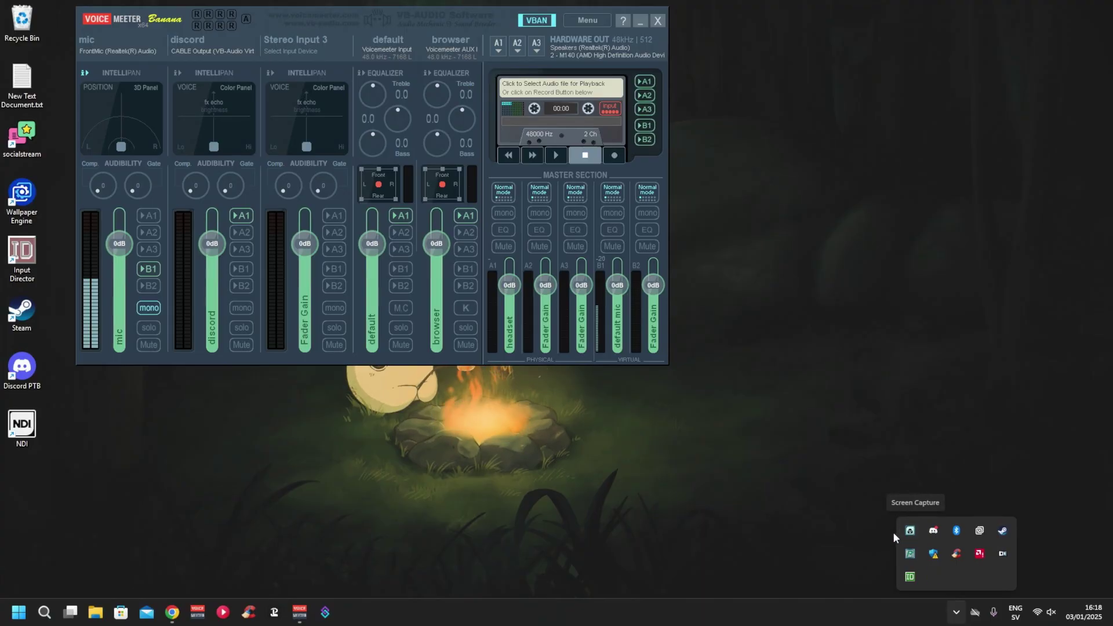
Step: Install Cantabile with SetupCantabile-4206.exe from the Downloads folder and finish with an immediate computer restart
click(96, 613)
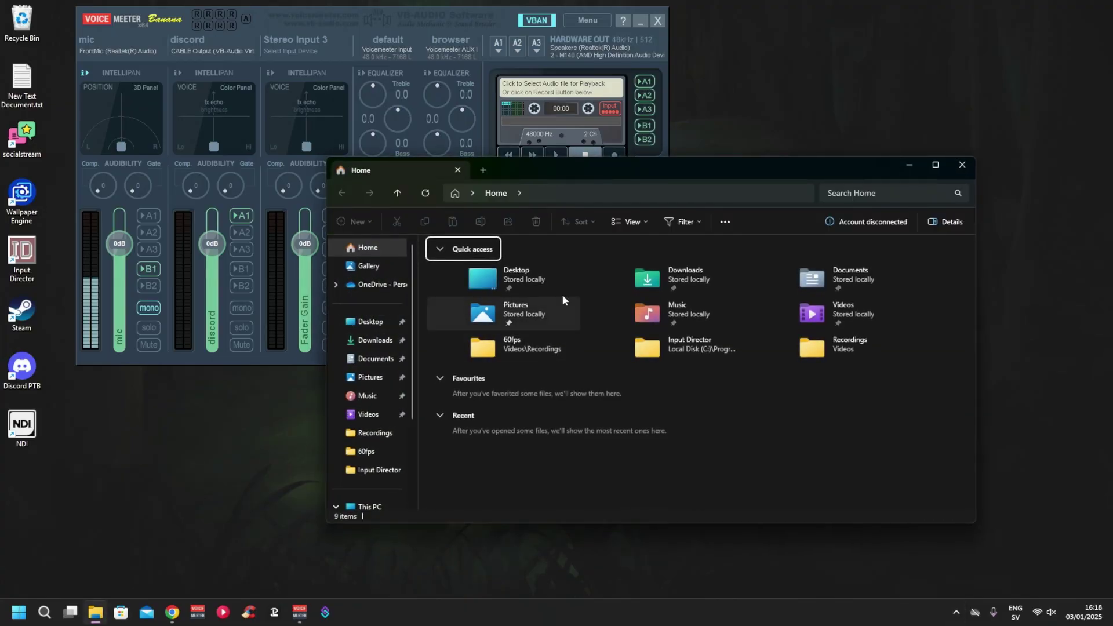
double_click(667, 277)
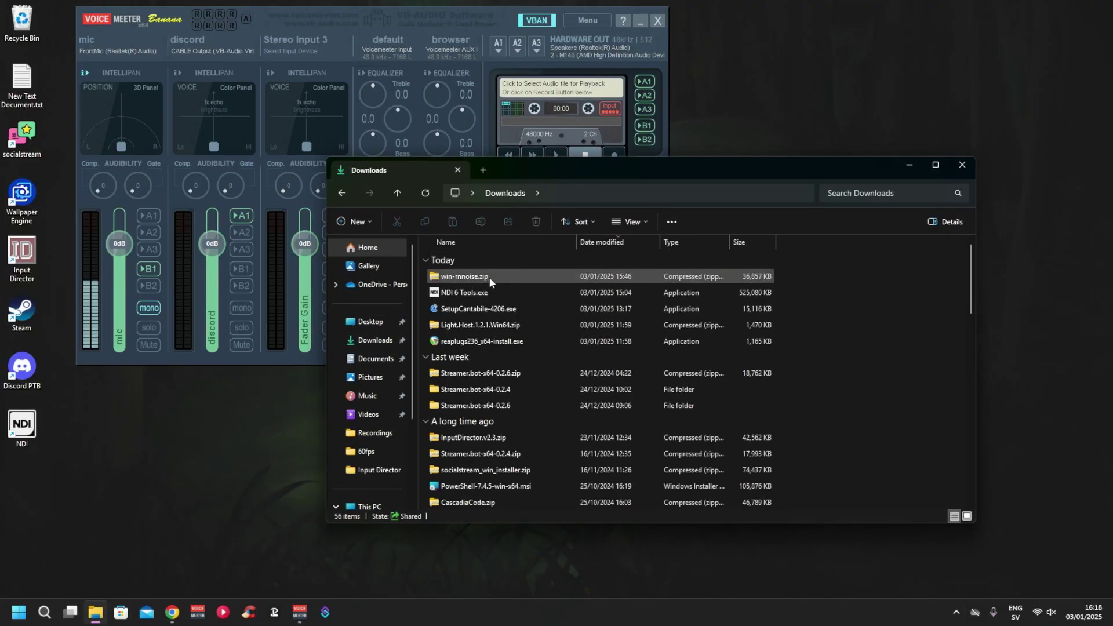
double_click(499, 310)
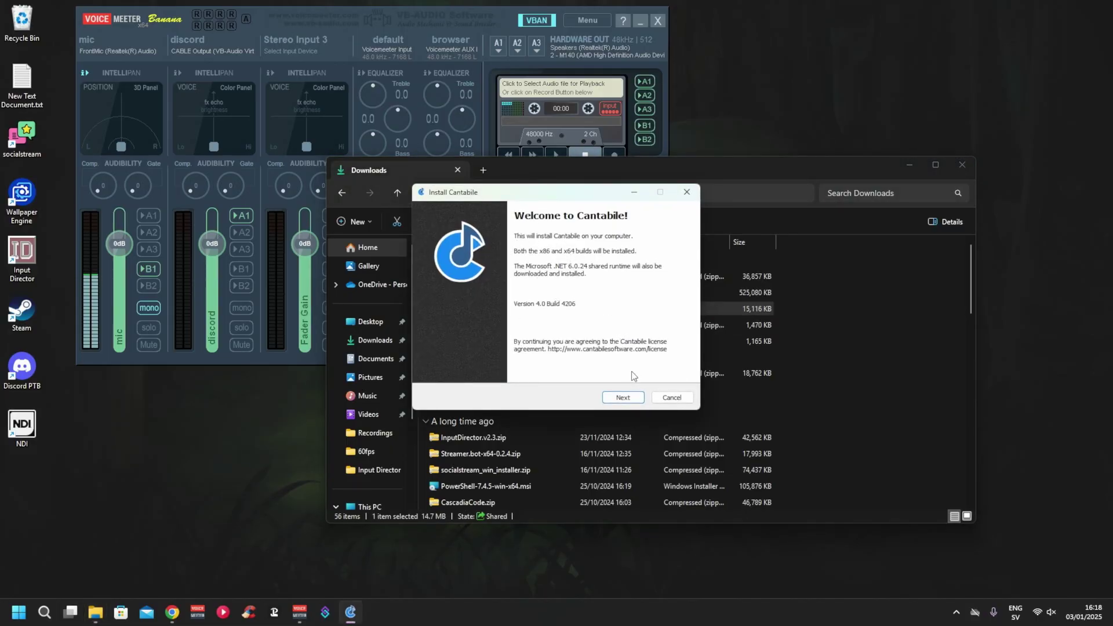
click(623, 398)
click(630, 400)
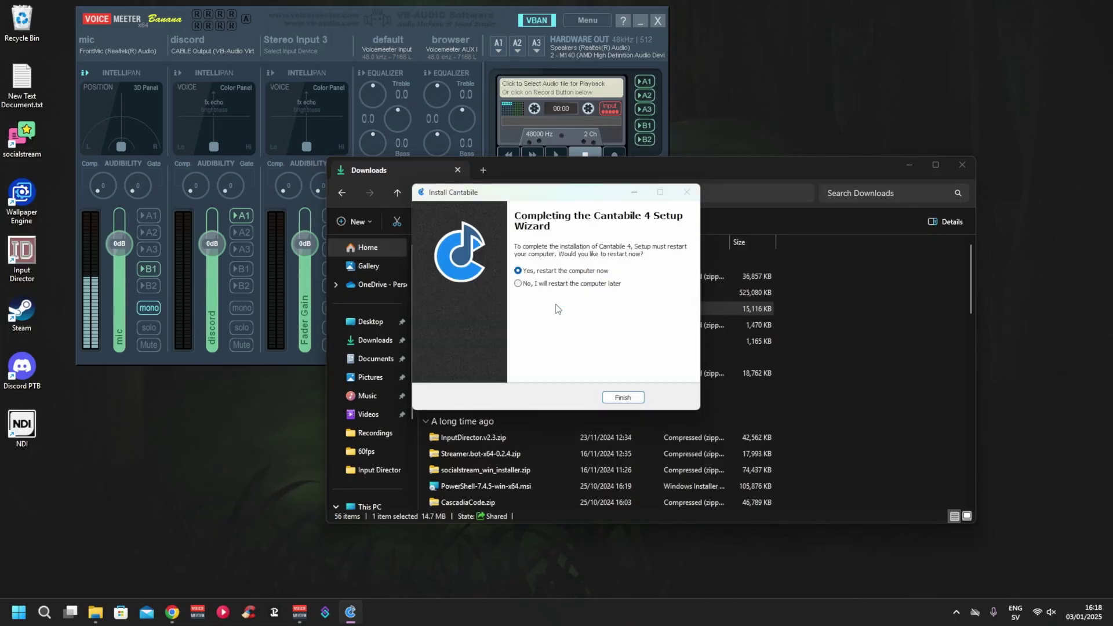
click(623, 398)
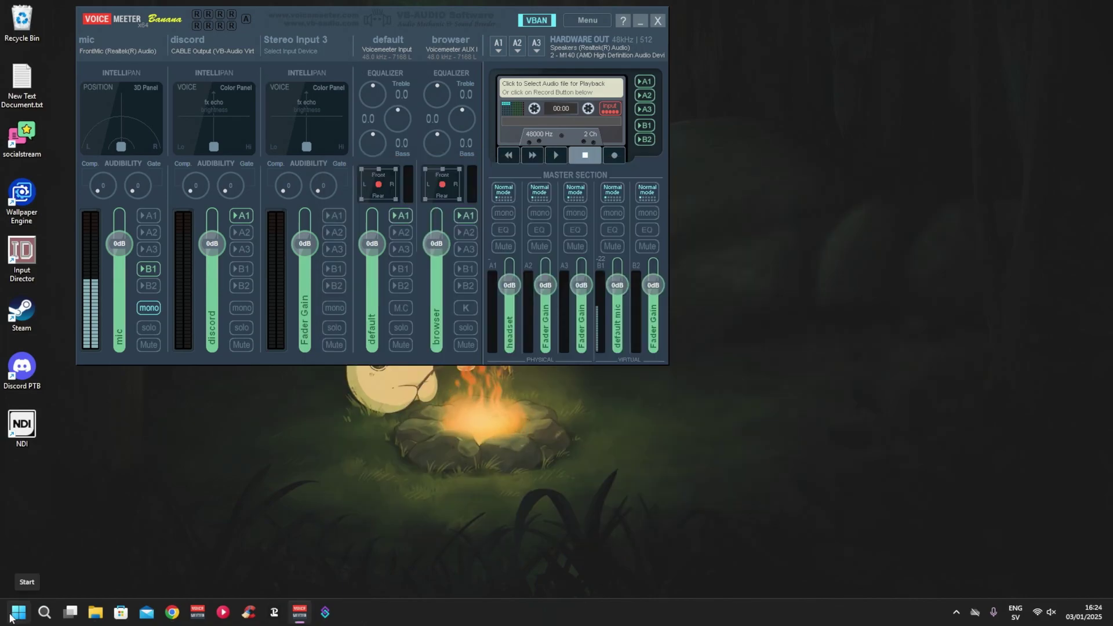
Step: Launch Cantabile 4.0 (x64) and use the Cantabile Lite license
click(4, 611)
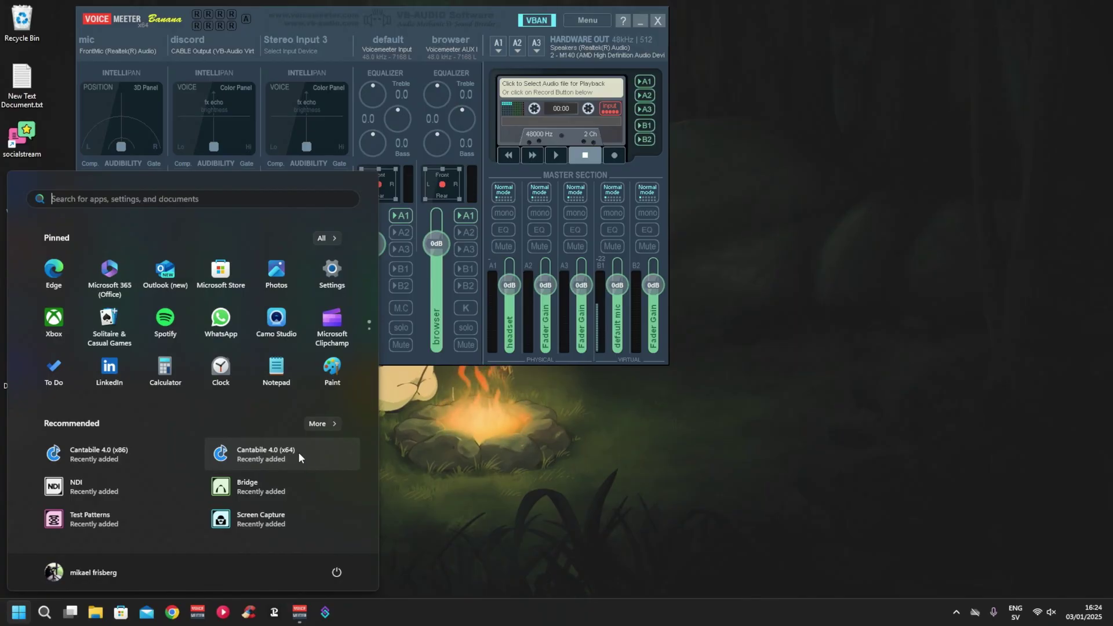
click(261, 455)
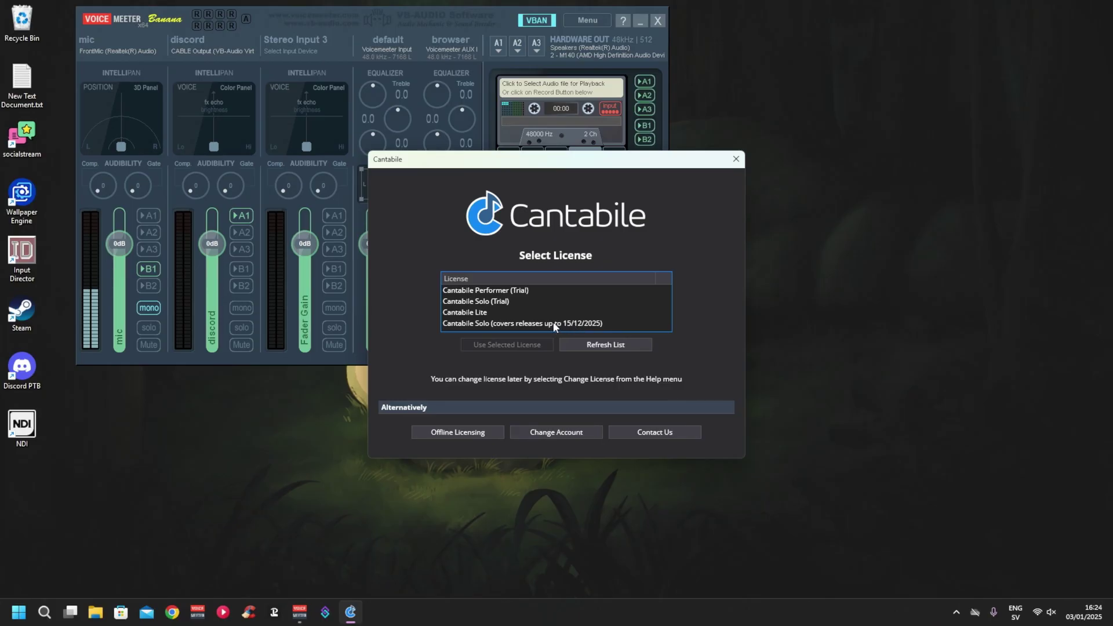
click(470, 313)
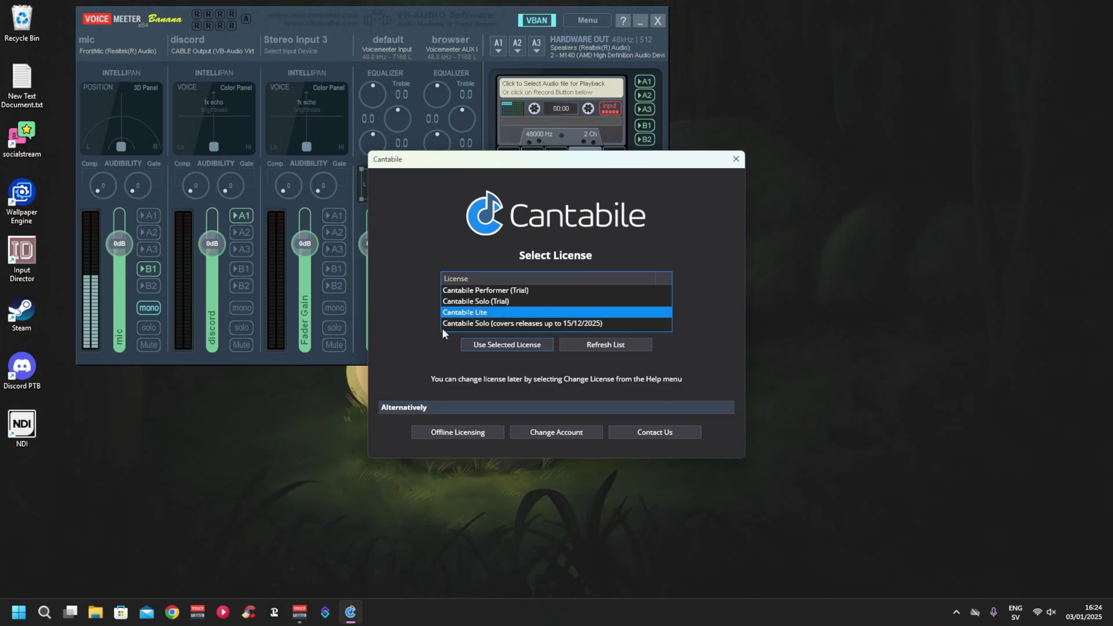
click(497, 347)
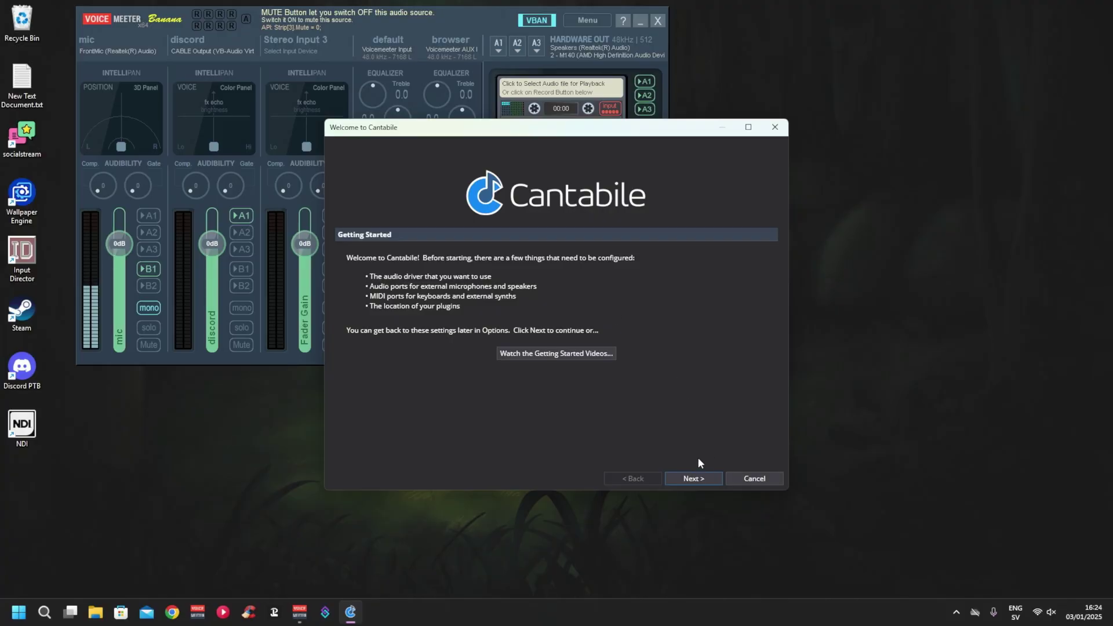
Step: Set the audio driver to ASIO - Voicemeeter Insert Virtual ASIO and keep the default audio and MIDI ports in Cantabile's welcome wizard
click(694, 480)
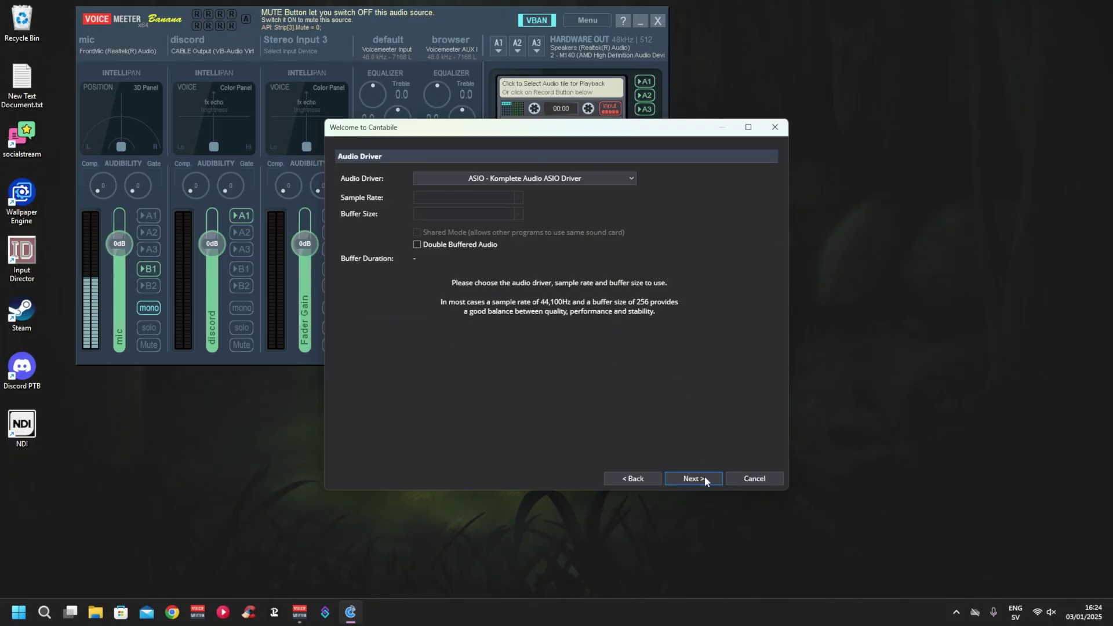
click(540, 181)
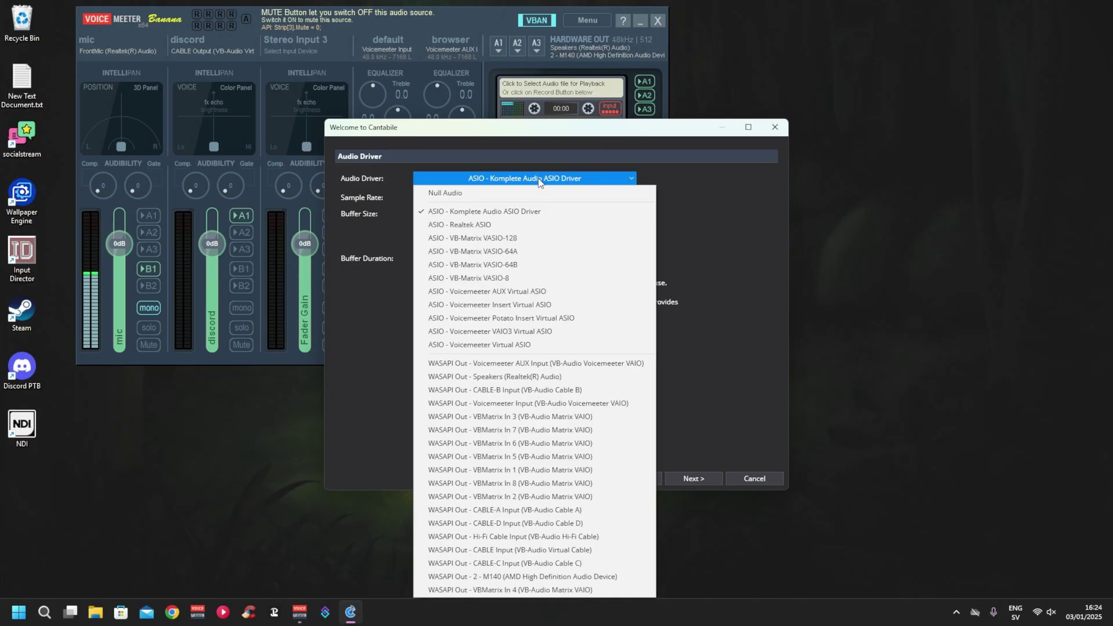
click(540, 305)
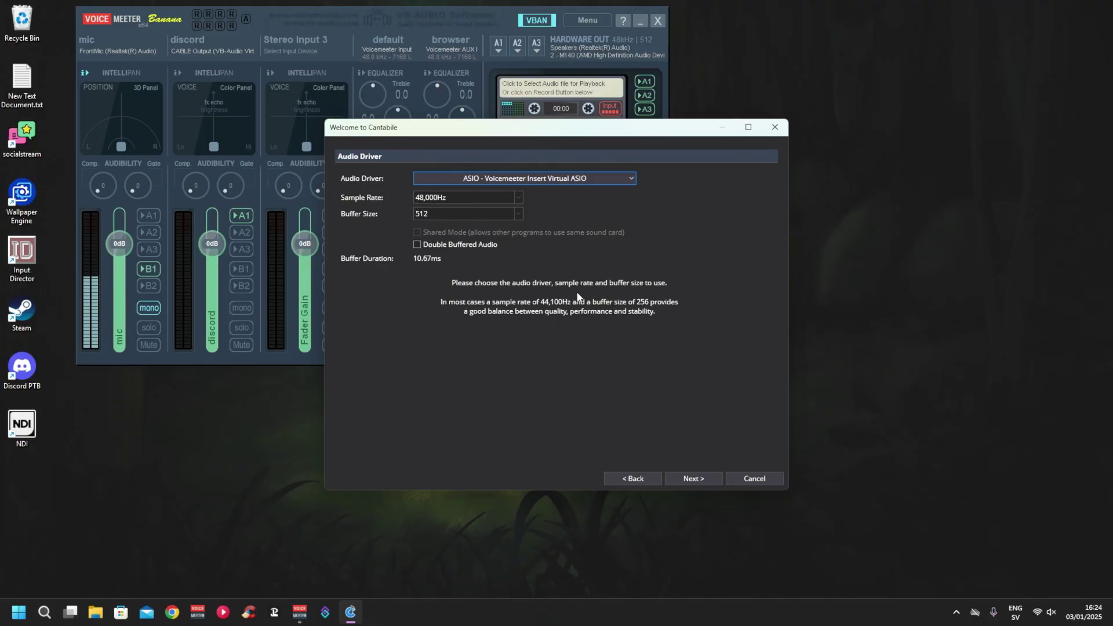
click(698, 479)
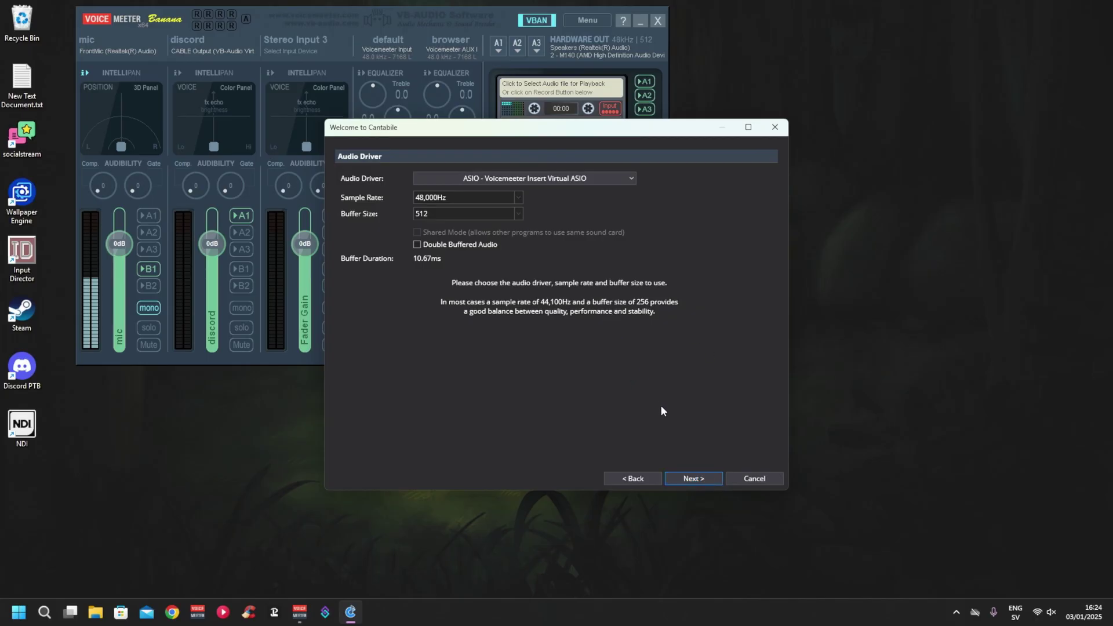
click(691, 480)
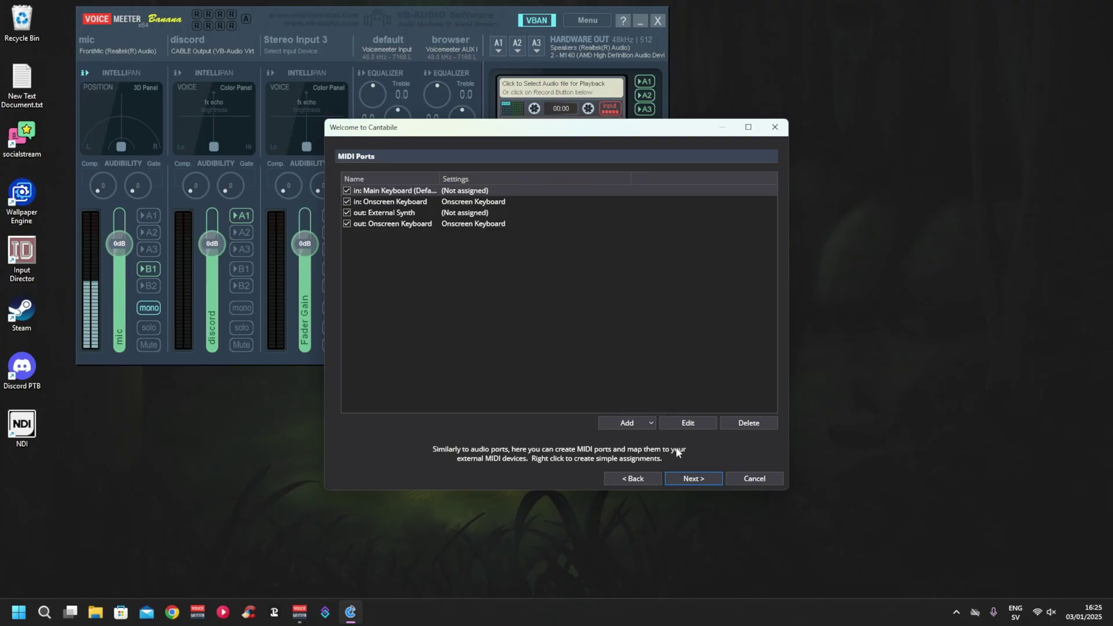
click(699, 478)
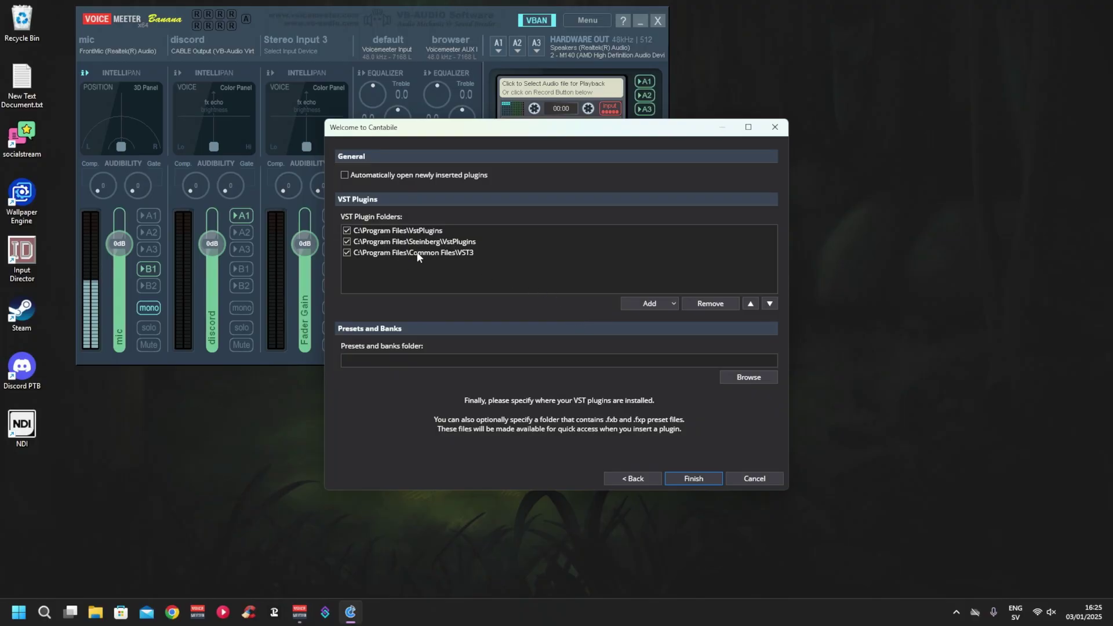
click(651, 300)
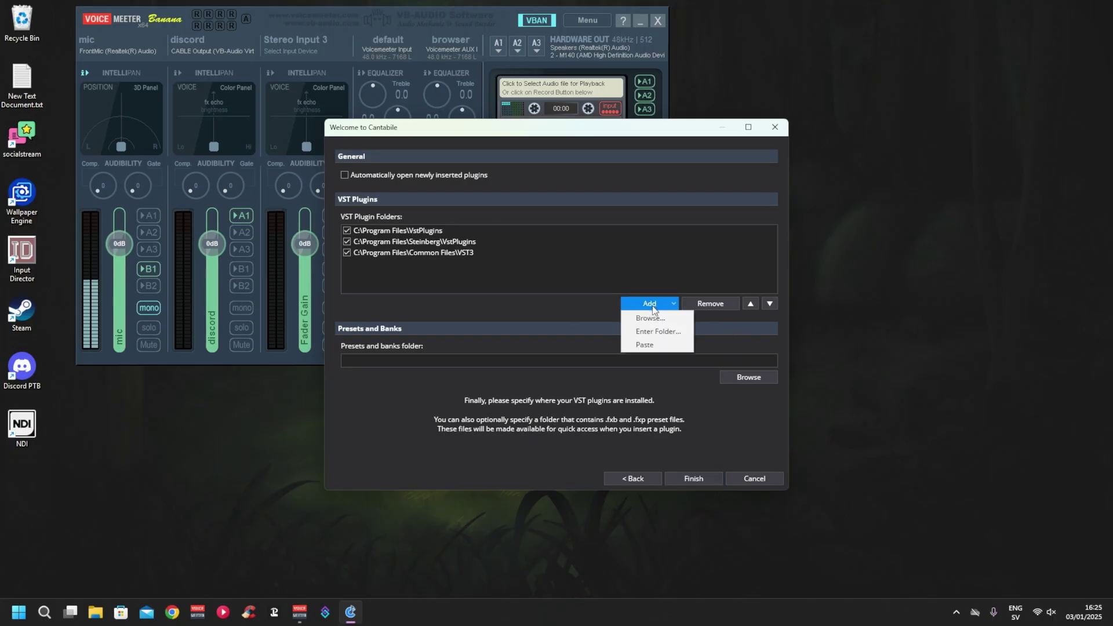
click(661, 336)
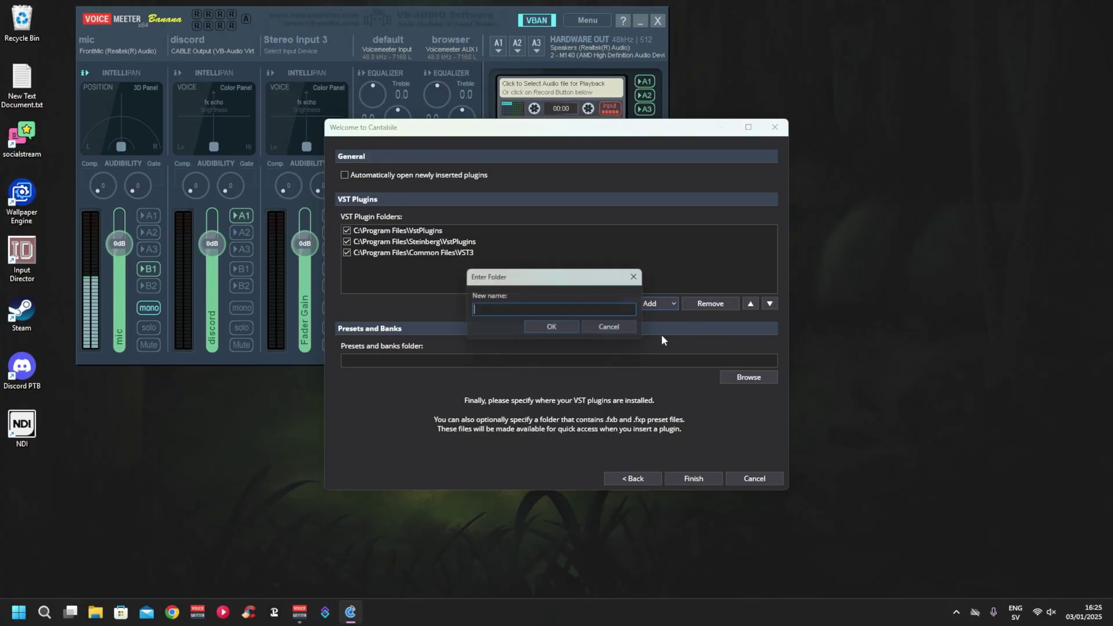
click(625, 329)
Step: Add the Documents folder to the VST plugin folders and finish the welcome wizard
click(677, 303)
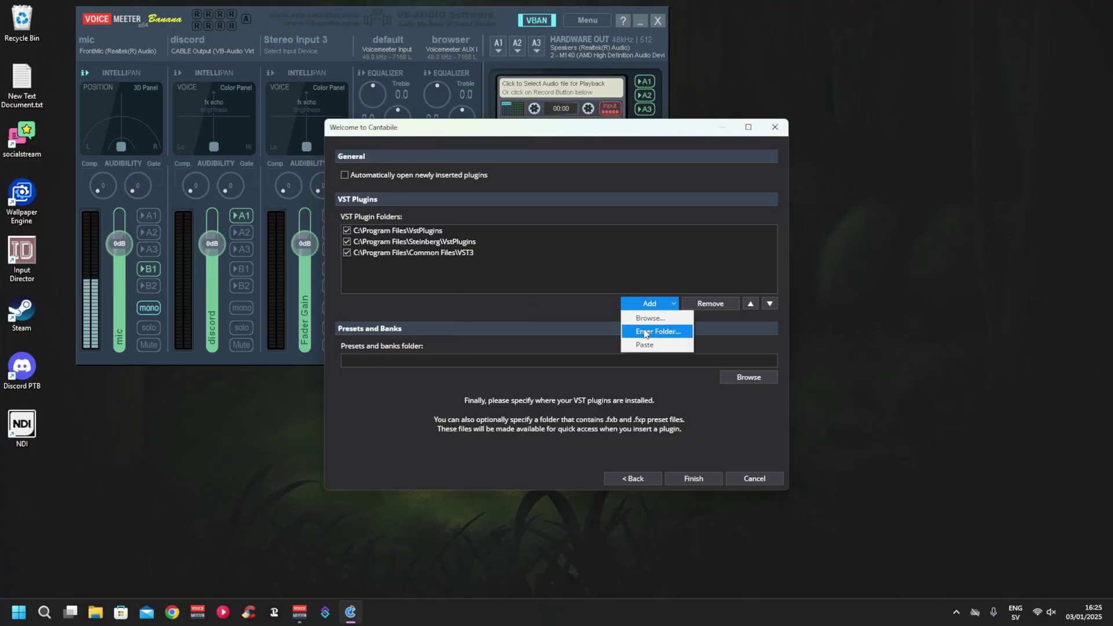
click(663, 322)
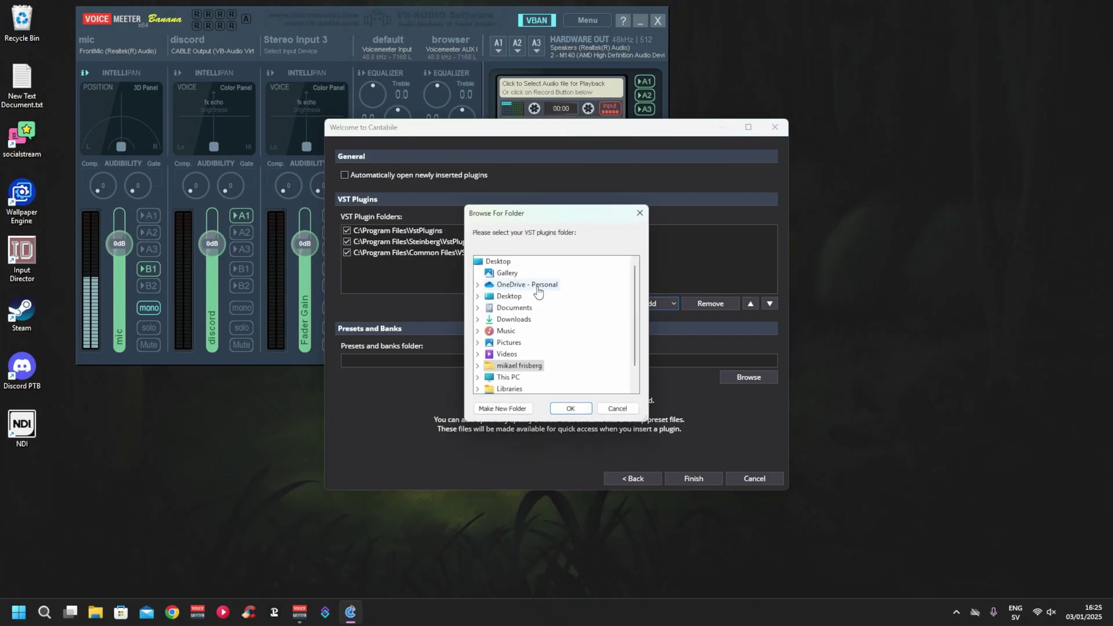
click(524, 318)
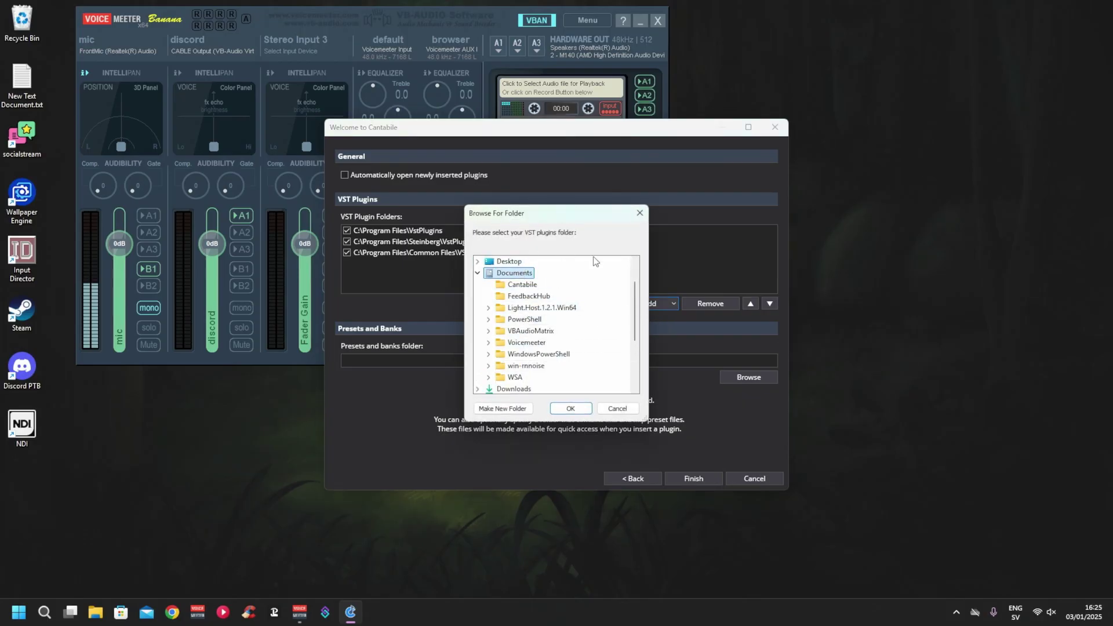
click(568, 409)
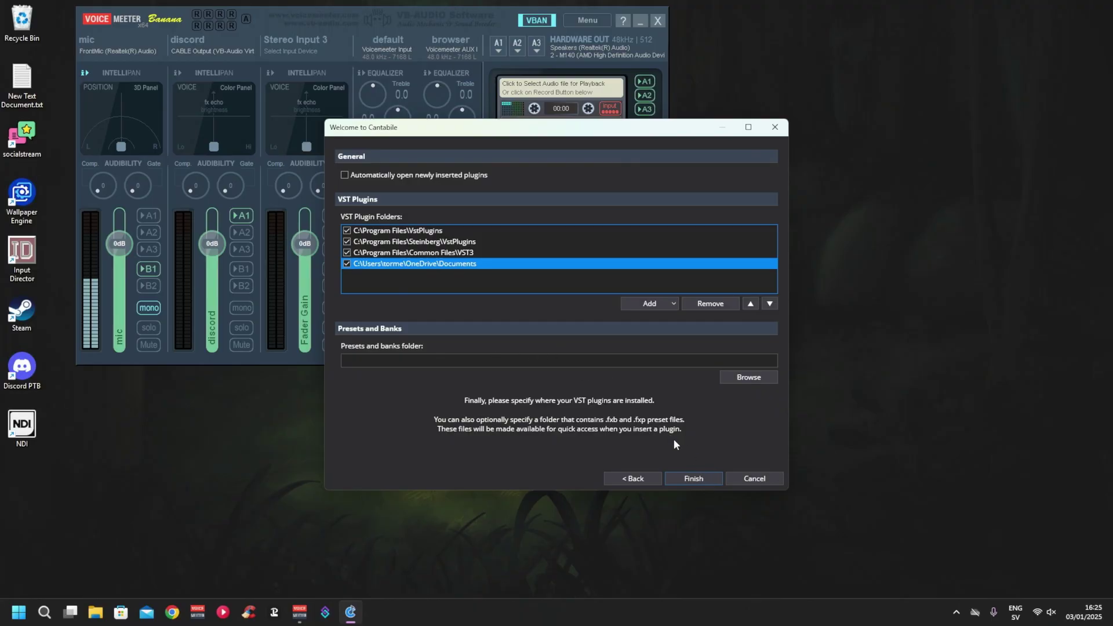
click(705, 479)
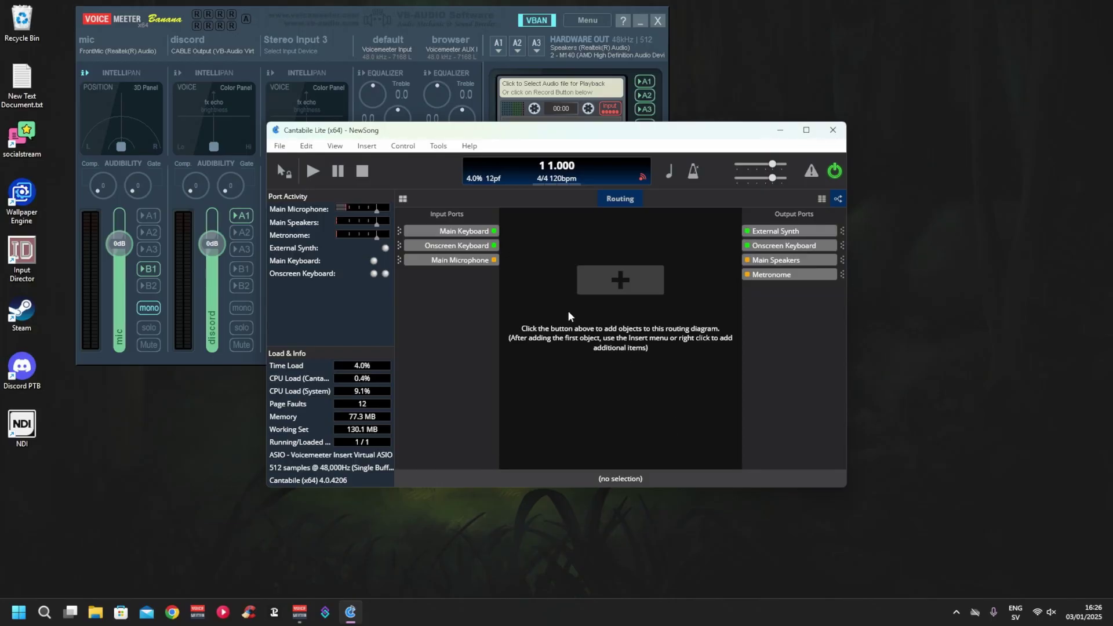
Step: Widen the Cantabile window and view the routing as a table, returning to the wiring diagram
drag(850, 319, 1004, 297)
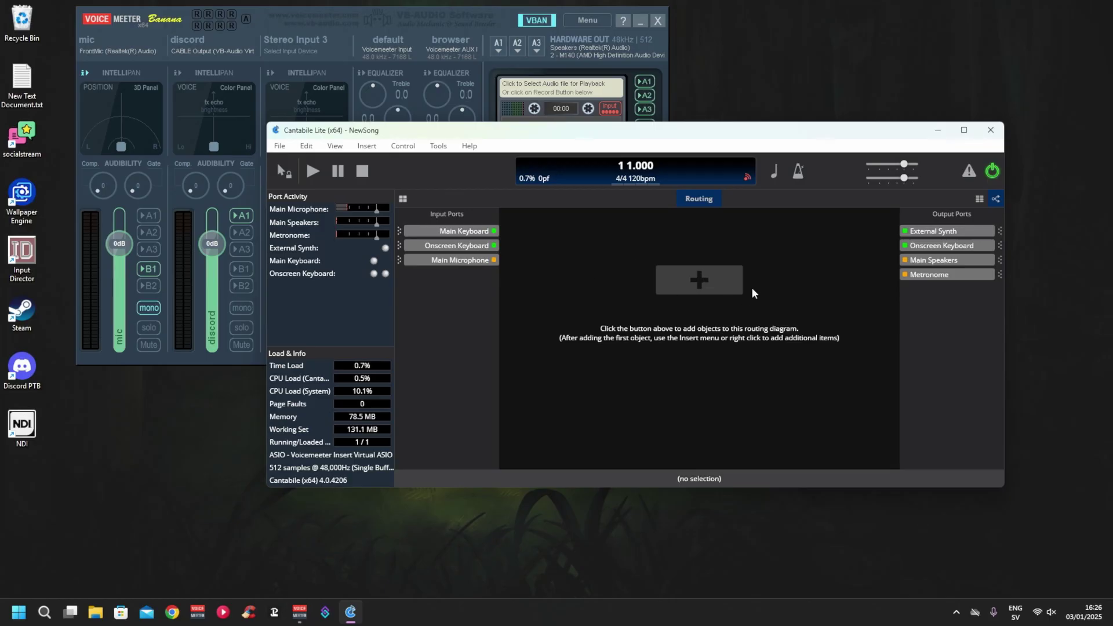
click(979, 198)
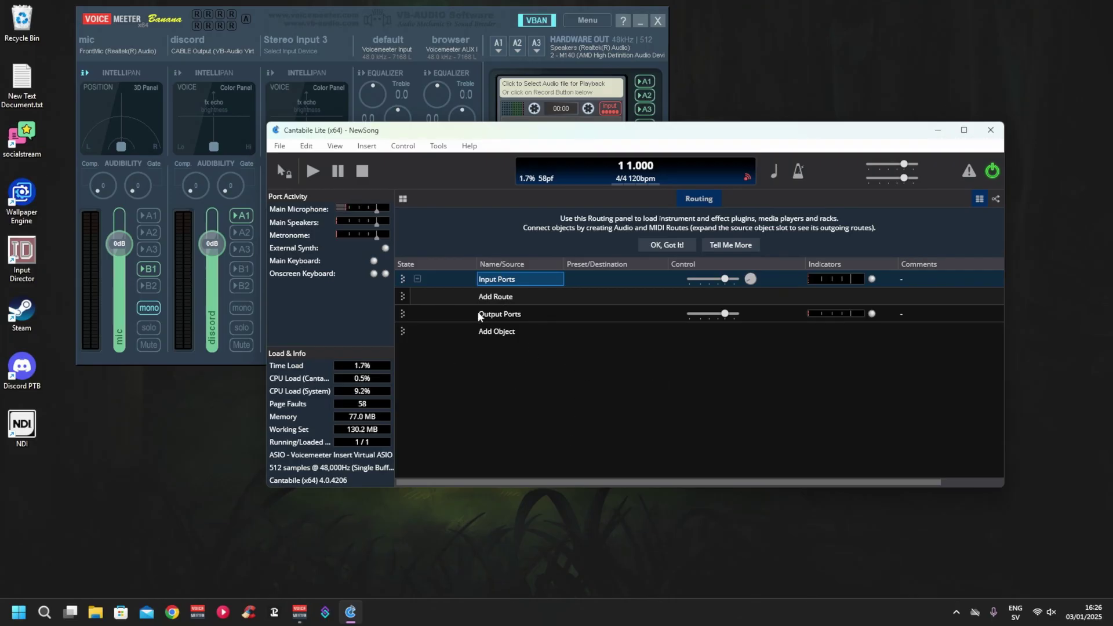
click(995, 198)
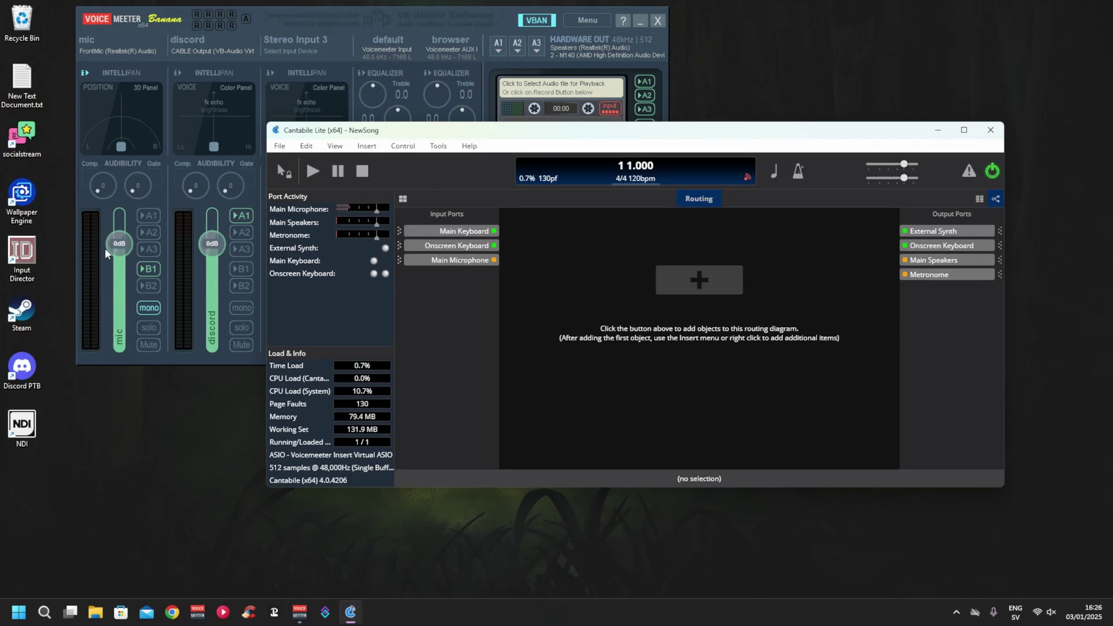
Step: Route the Main Microphone input port to the Main Speakers output port in the wiring diagram
click(494, 261)
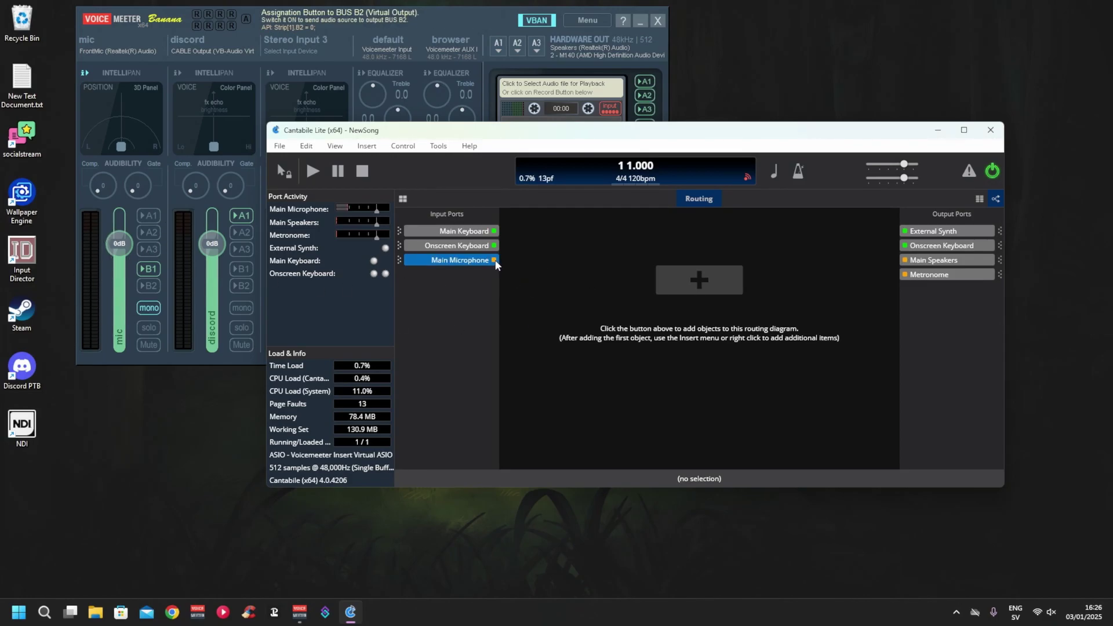
drag(496, 262, 913, 265)
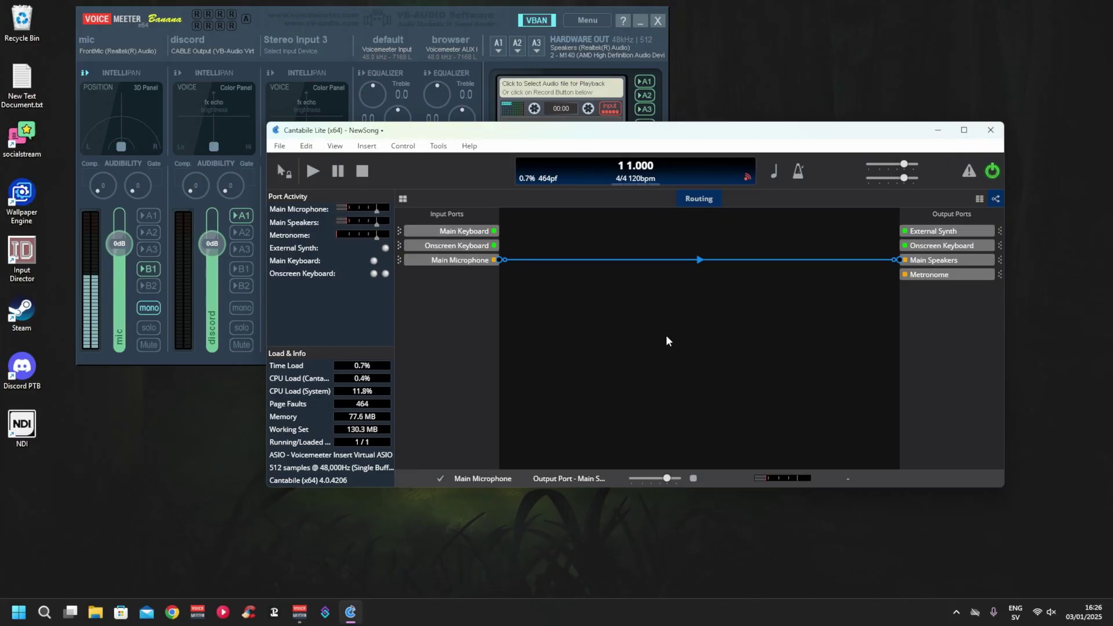
Step: Insert the RNNoise suppression for voice VST3 plugin into the wiring diagram
right_click(642, 314)
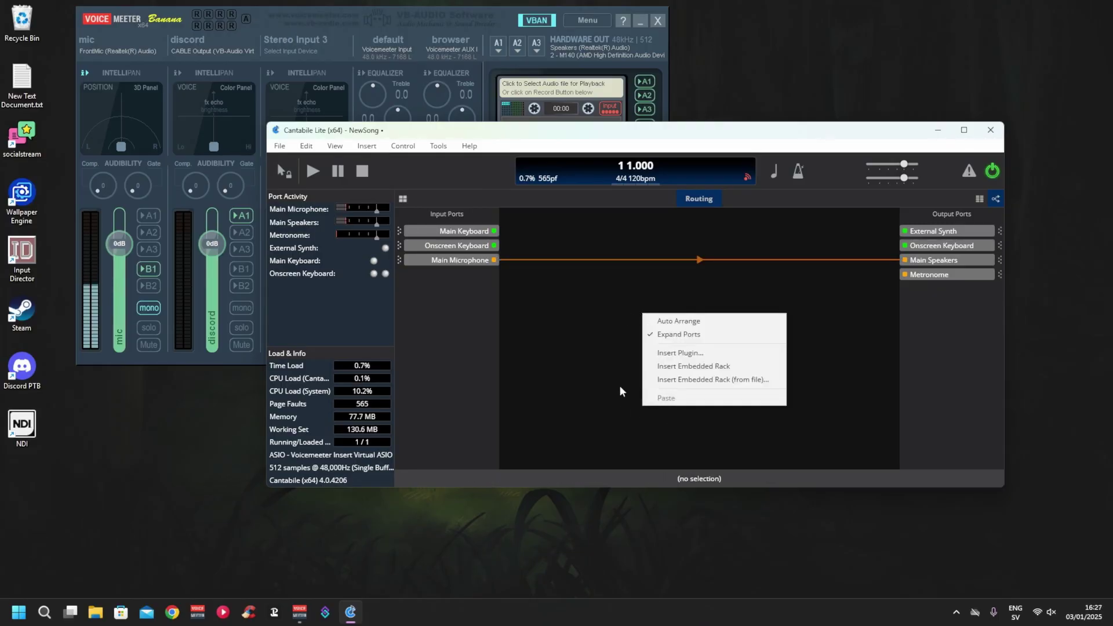
right_click(603, 317)
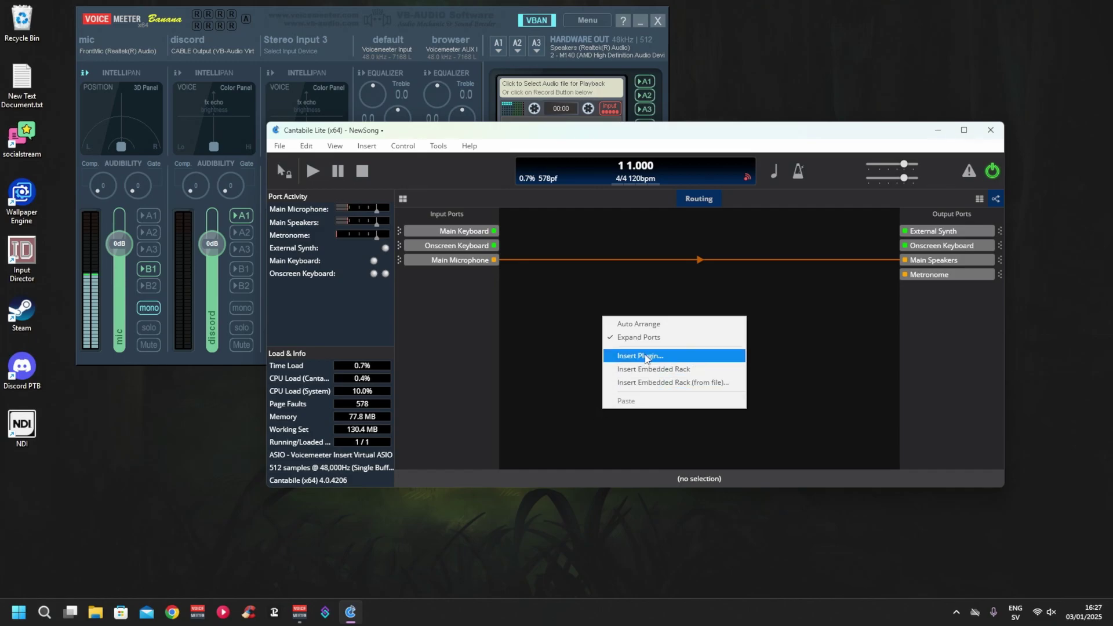
click(648, 356)
scroll(606, 278, down, 15)
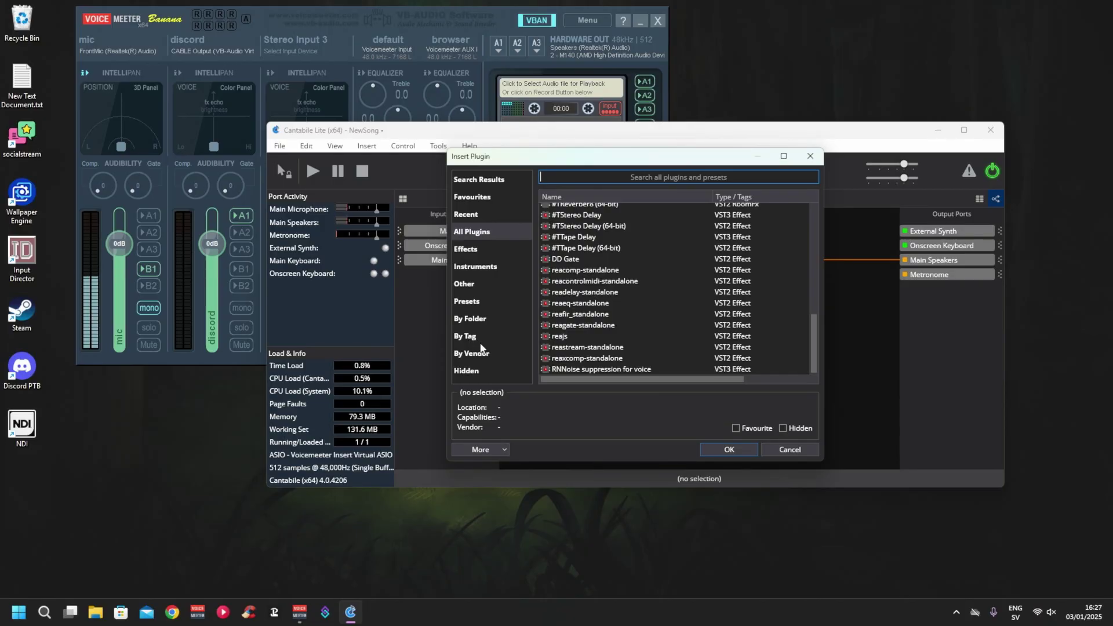
click(618, 369)
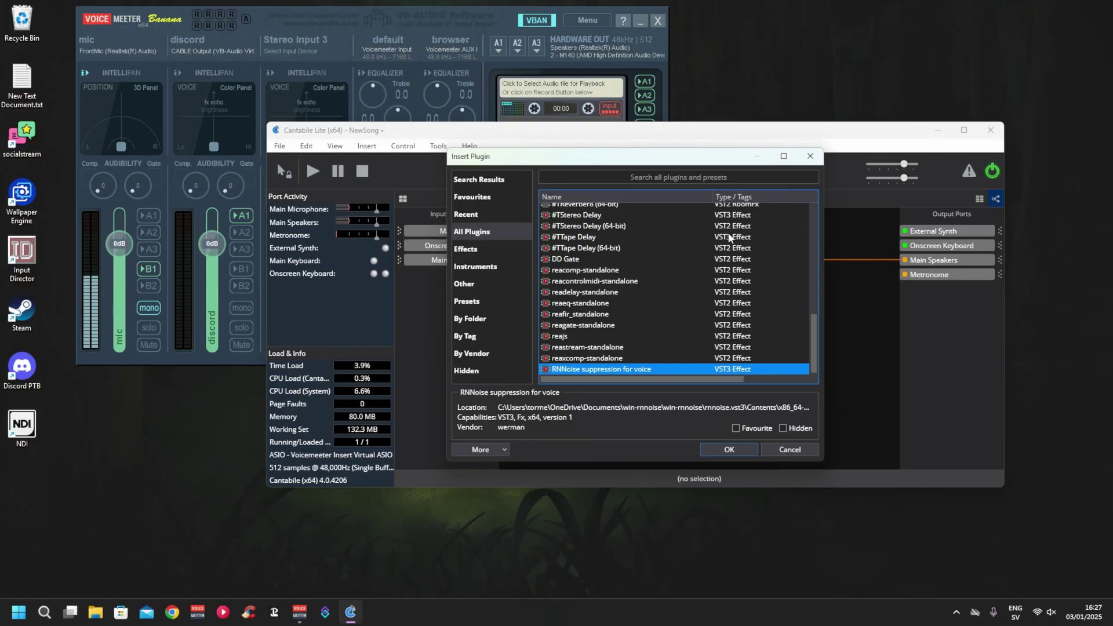
click(727, 451)
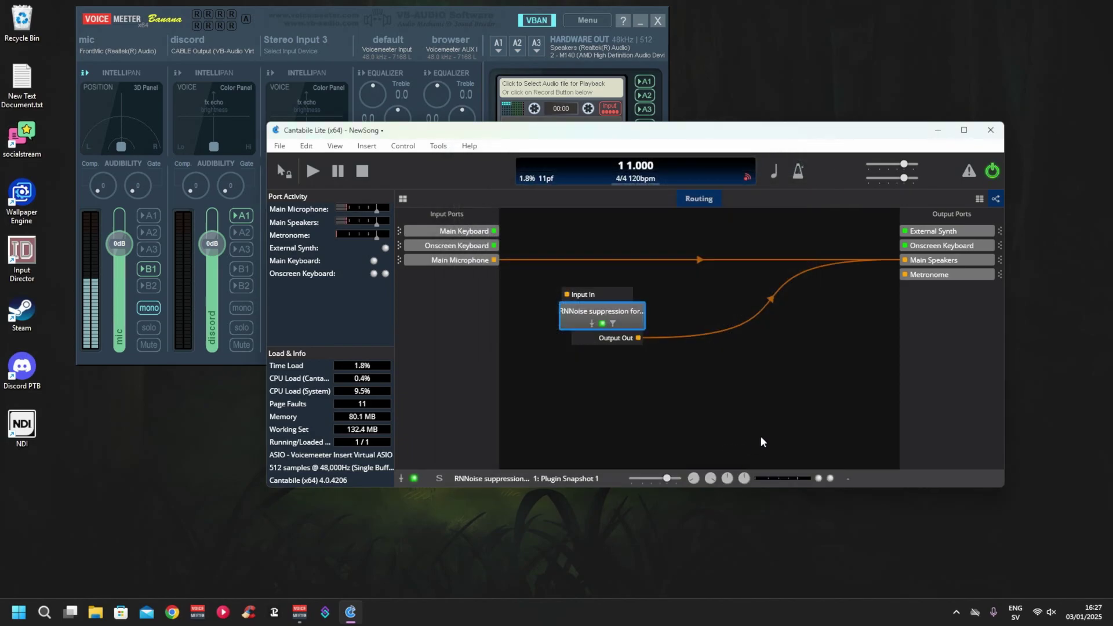
Step: Reroute the Main Microphone connection from Main Speakers to the RNNoise plugin's input, positioning the plugin between the ports
drag(621, 310, 745, 297)
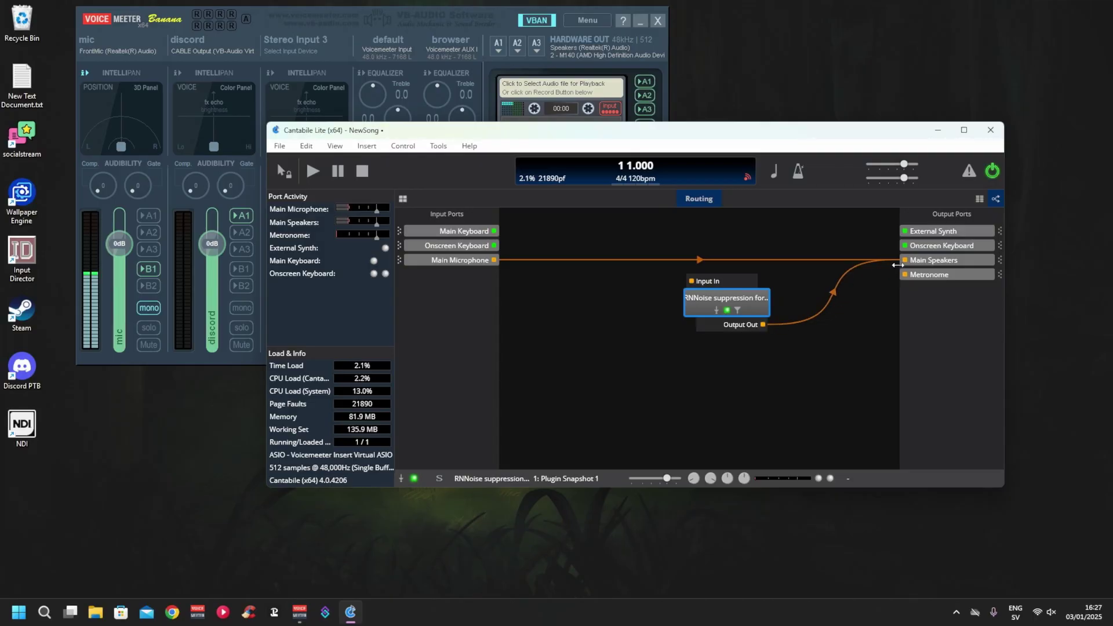
click(907, 263)
click(896, 261)
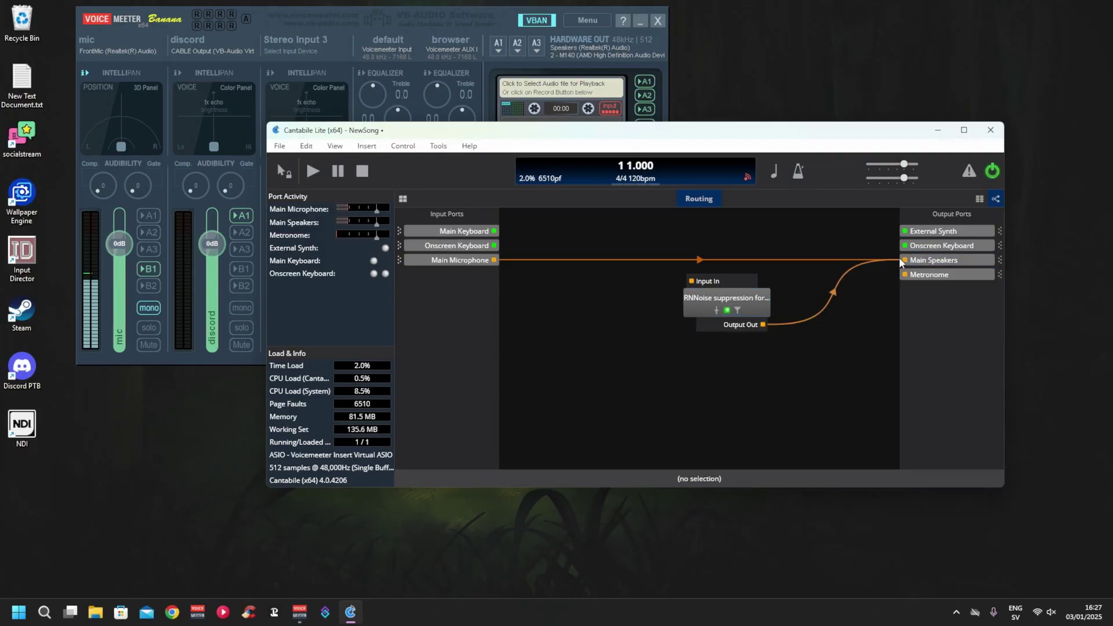
drag(896, 261, 663, 284)
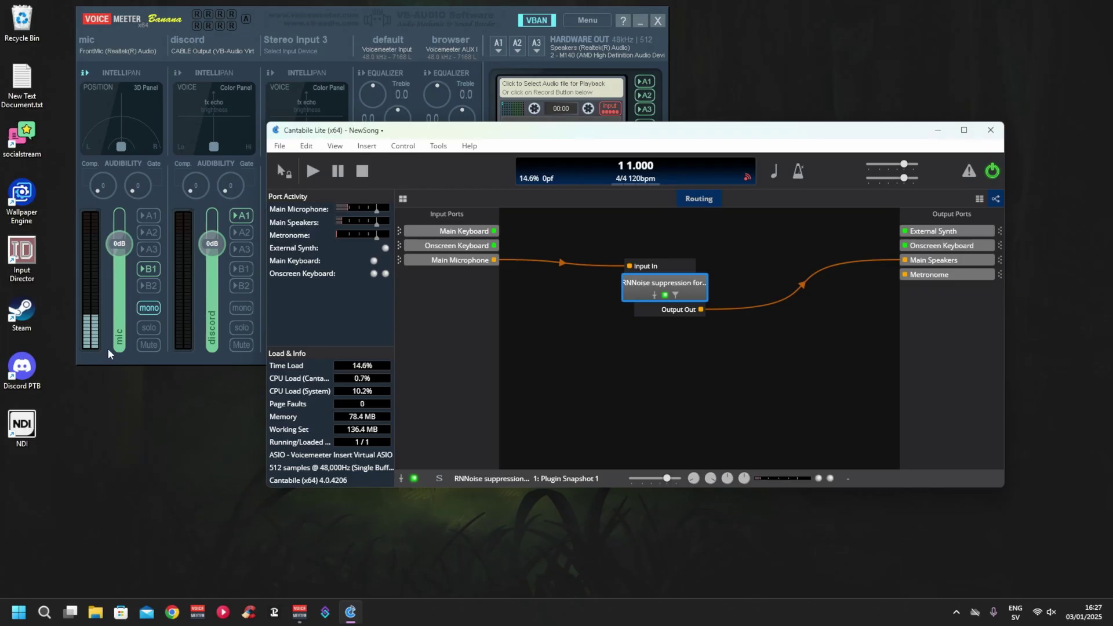
Step: View the RNNoise plugin's settings window, close it, and move the plugin block closer to the input ports
double_click(674, 284)
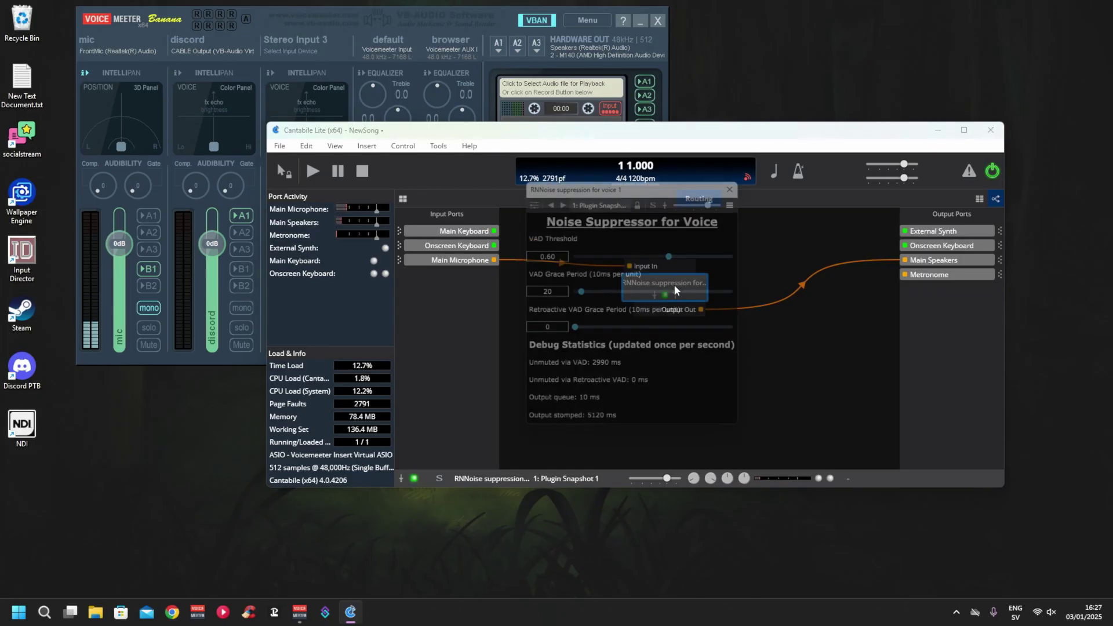
drag(650, 185, 492, 192)
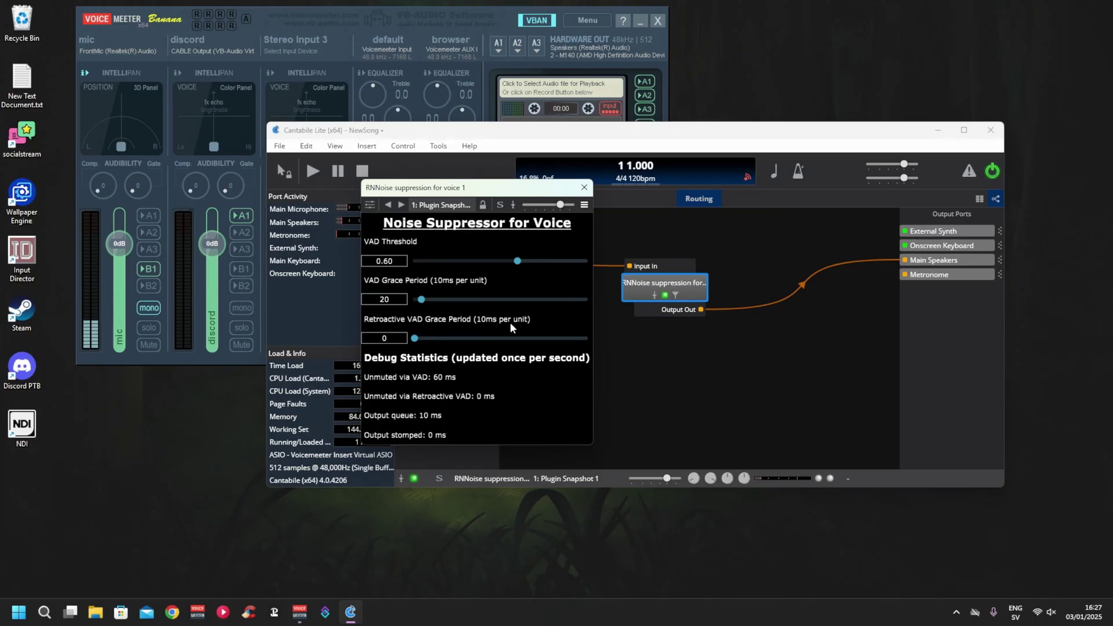
click(585, 187)
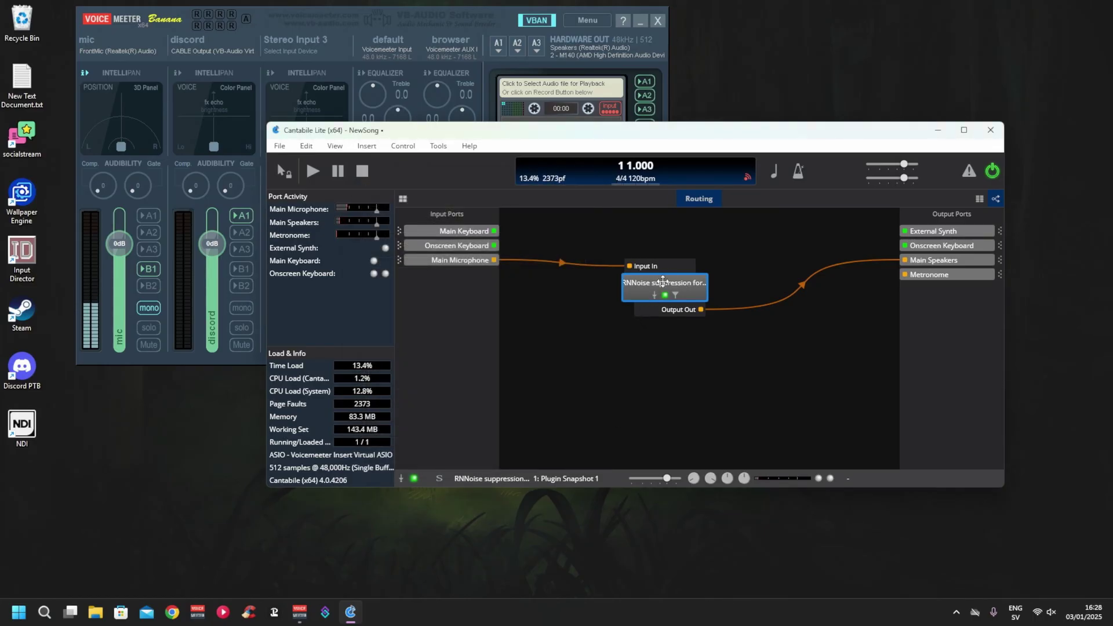
drag(676, 283, 583, 275)
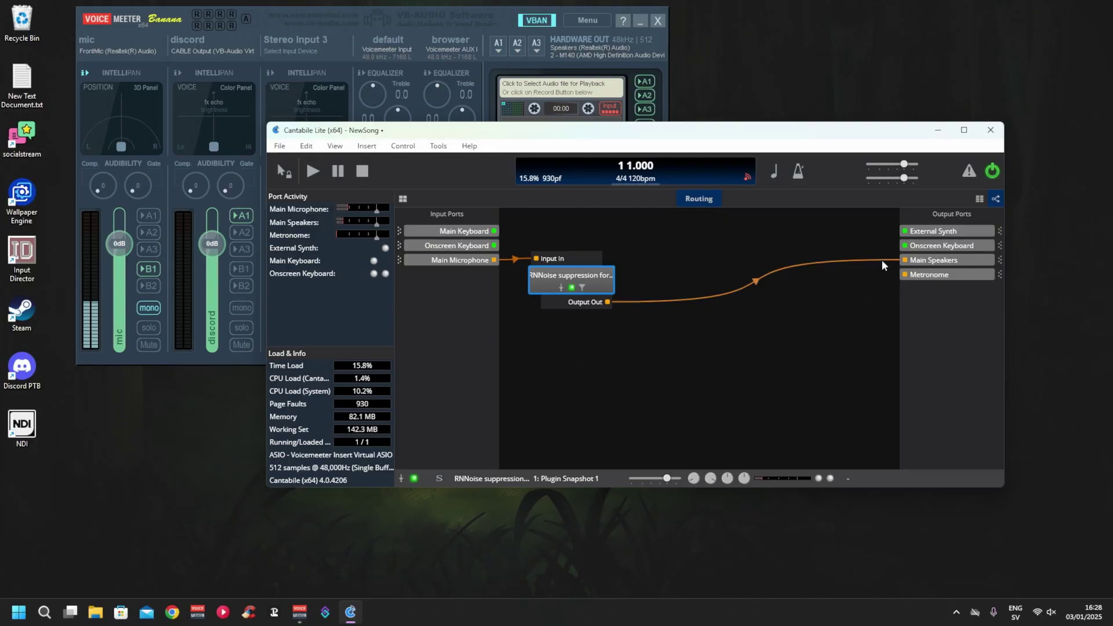
Step: In Cantabile's general options, enable GPU accelerated rendering, the system tray icon and minimizing to the system tray
click(279, 145)
click(434, 146)
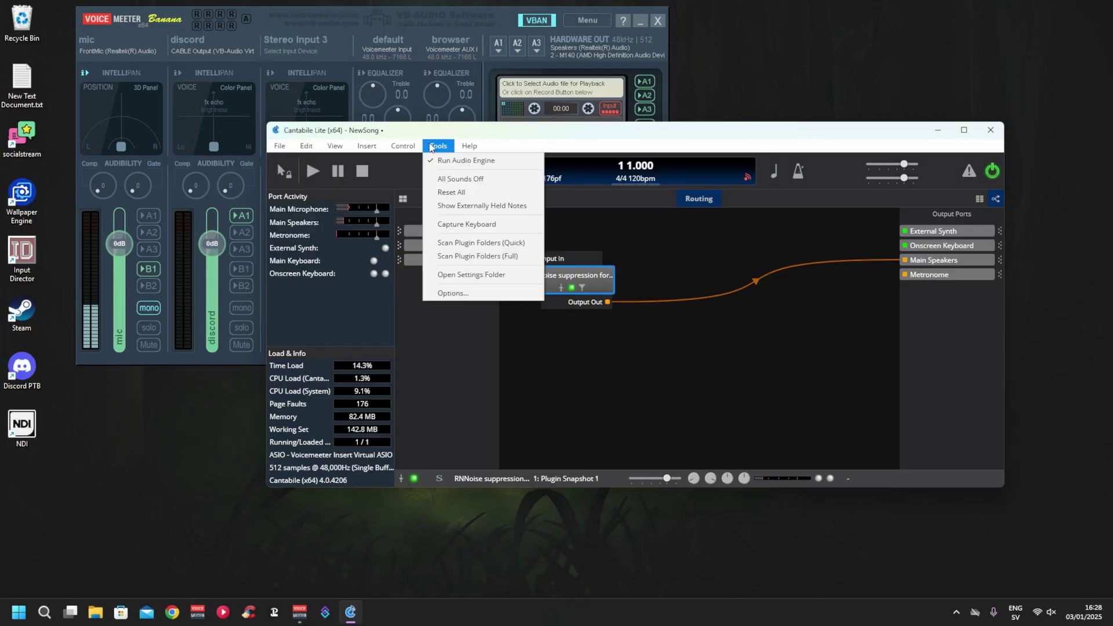
click(452, 293)
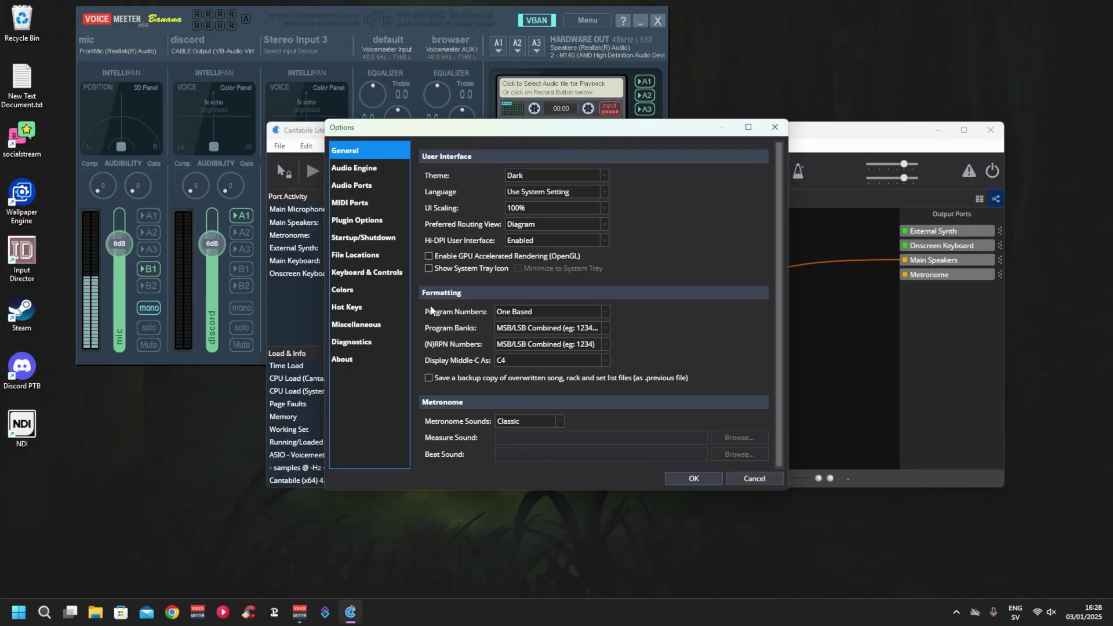
scroll(433, 293, down, 1)
click(433, 257)
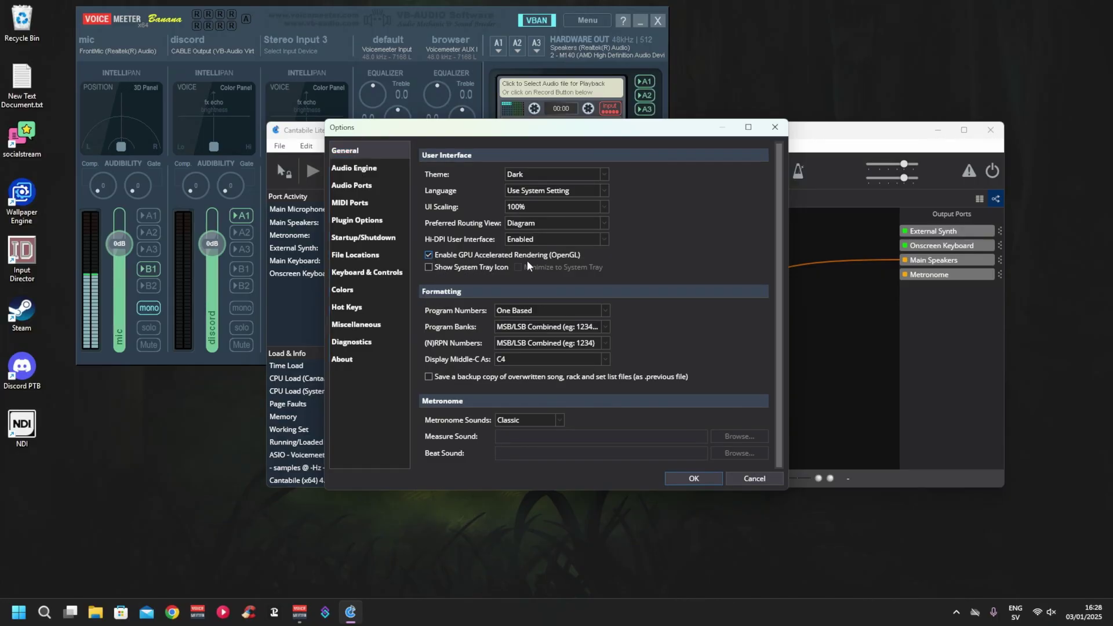
click(430, 268)
click(519, 268)
Step: Review the audio engine, audio port and plugin options, and turn off Check for clean shutdown in the diagnostics options
click(346, 168)
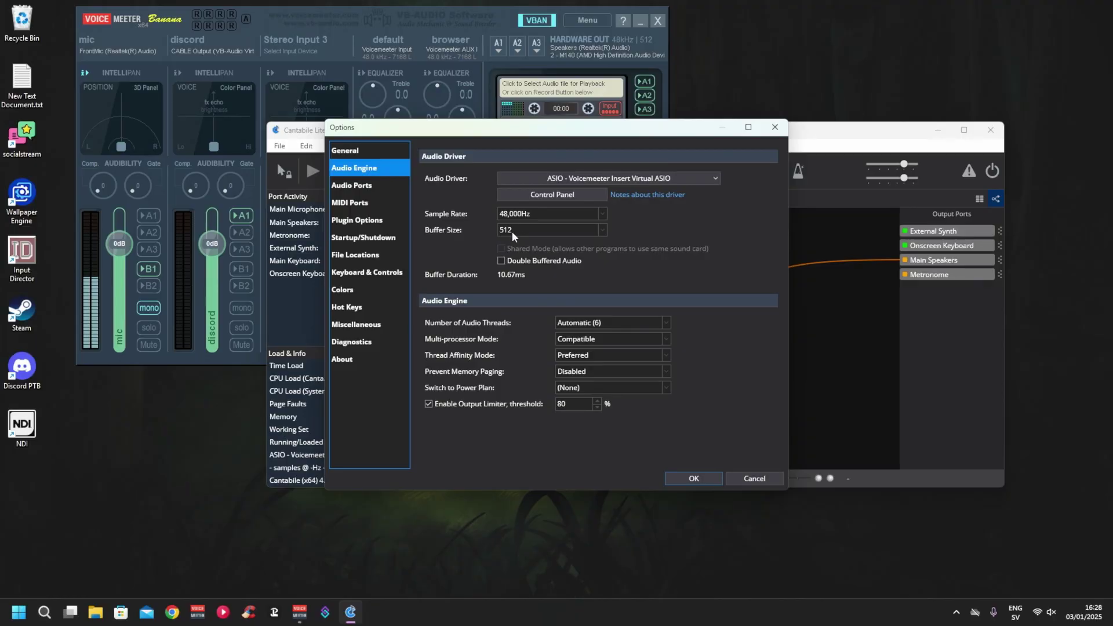
click(527, 232)
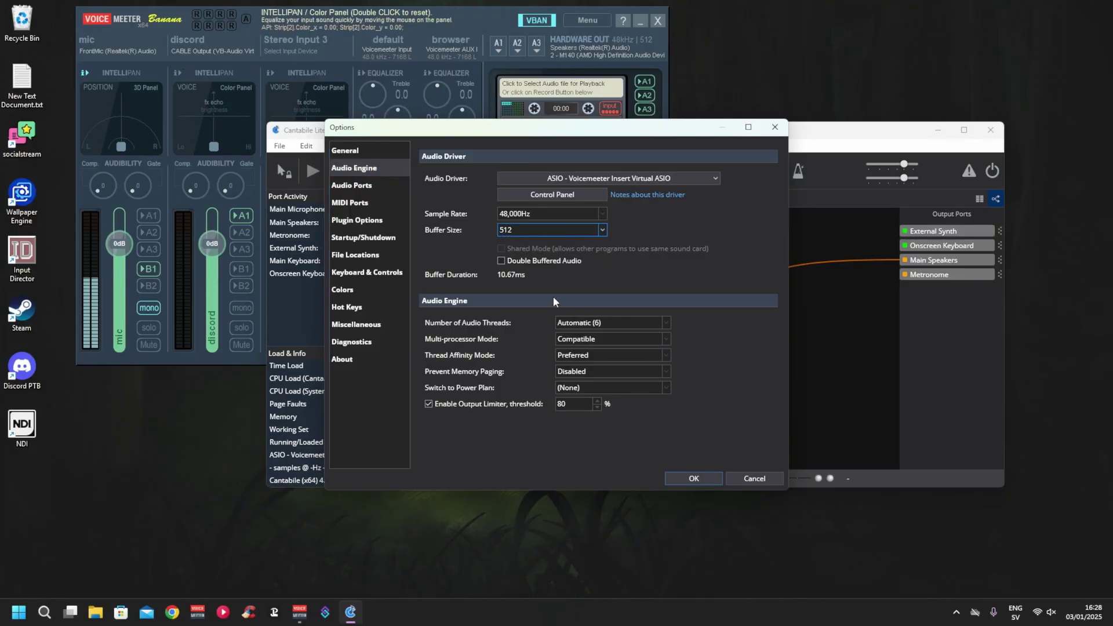
click(362, 186)
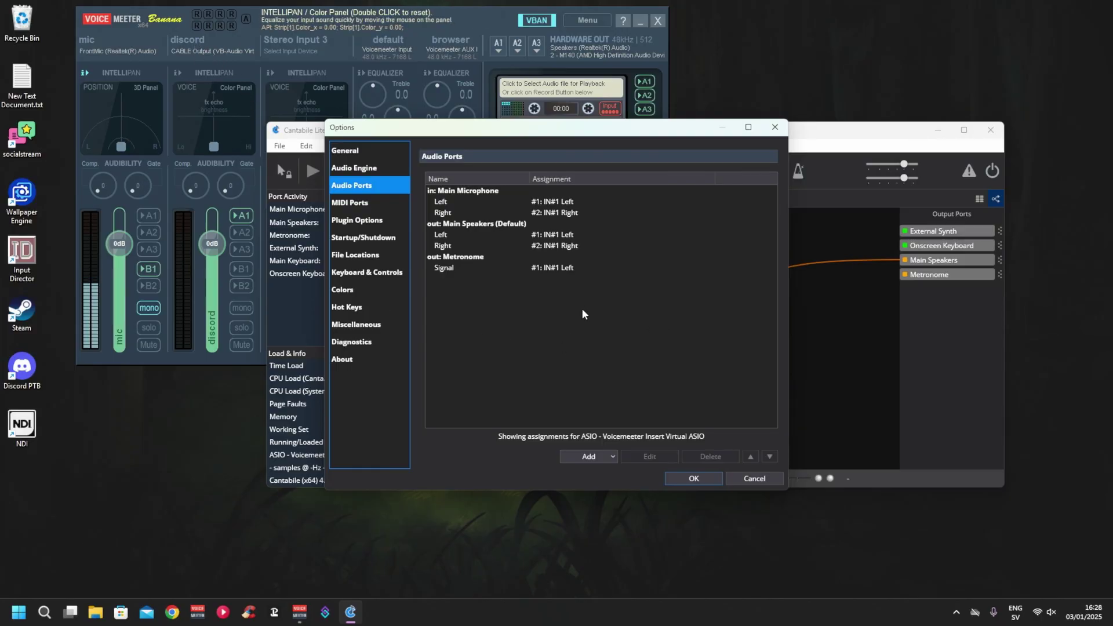
click(361, 220)
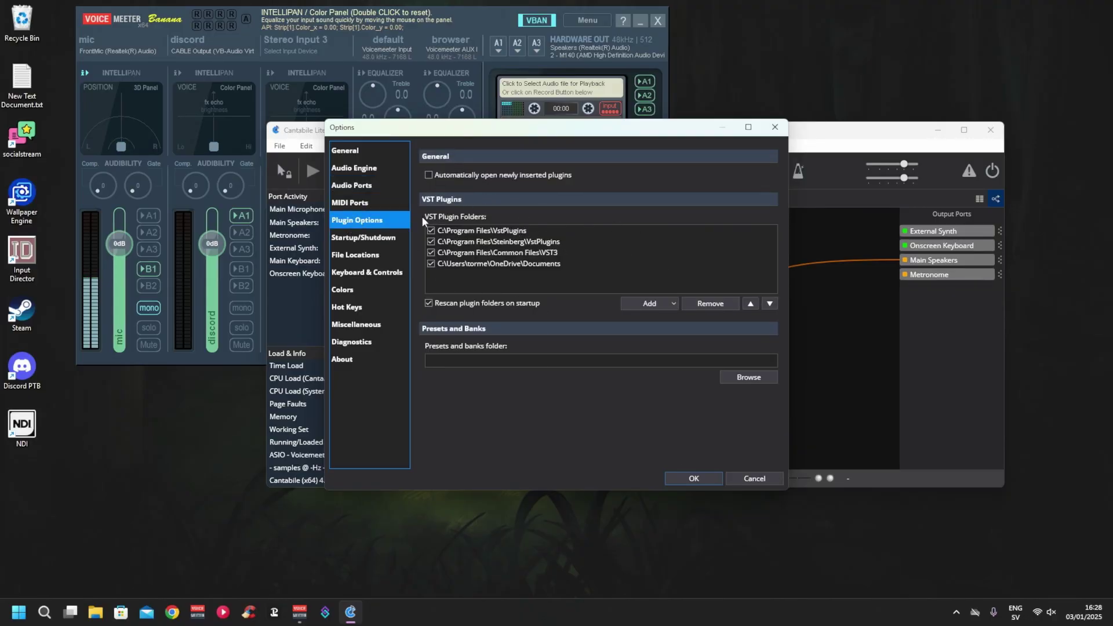
click(346, 343)
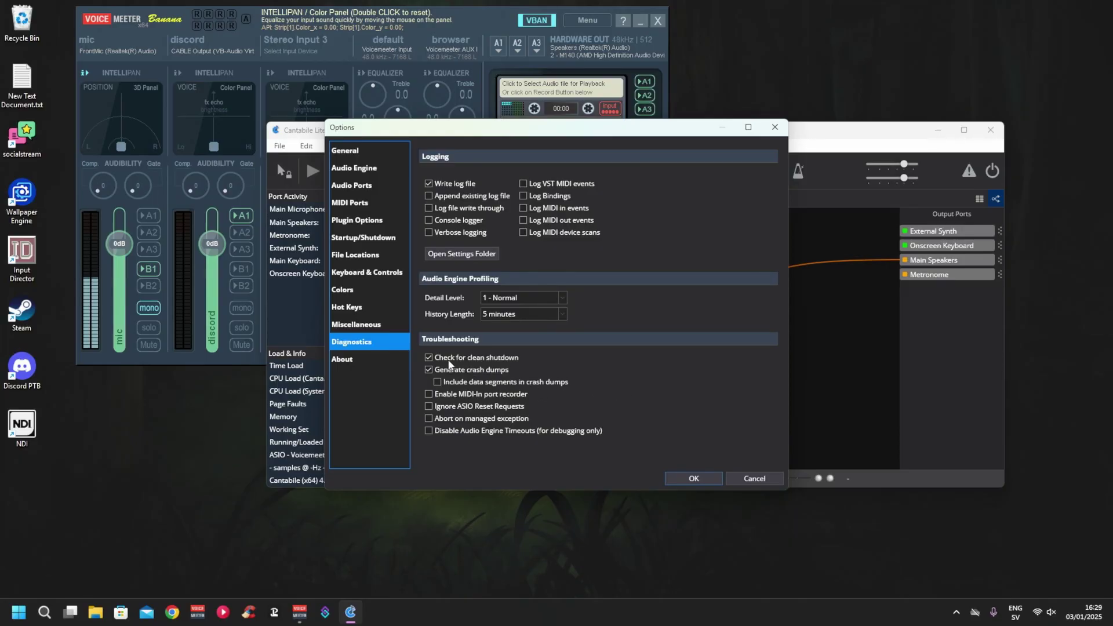
click(429, 358)
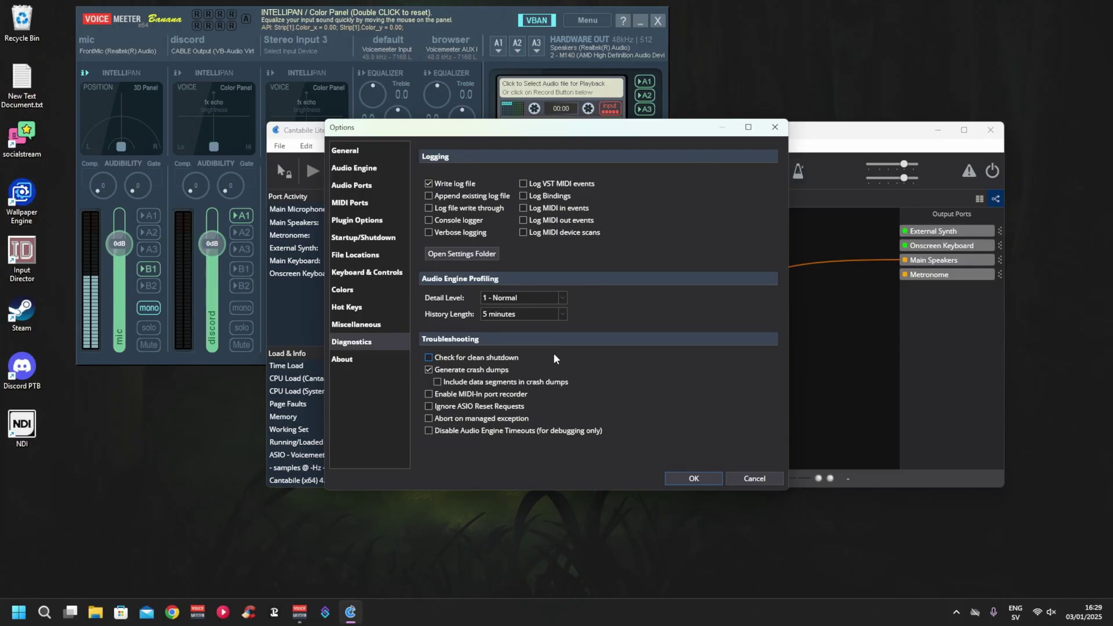
Step: Examine the miscellaneous, hot key, color, keyboard and controls, file location, startup/shutdown and plugin options
click(363, 325)
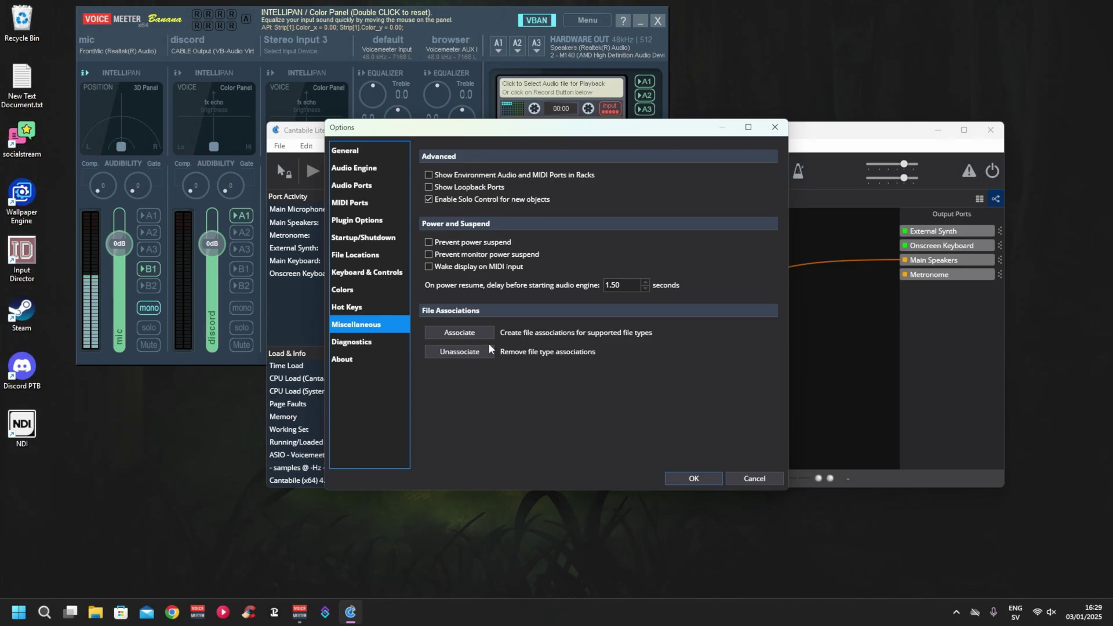
click(348, 307)
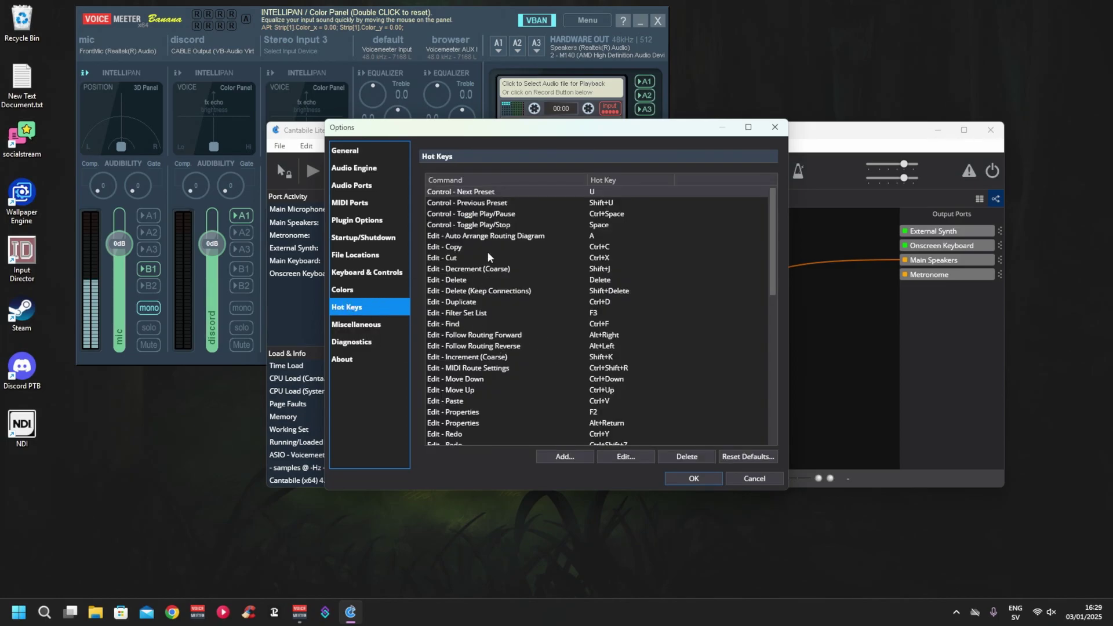
scroll(498, 261, down, 5)
scroll(505, 262, down, 6)
scroll(603, 347, up, 11)
click(360, 289)
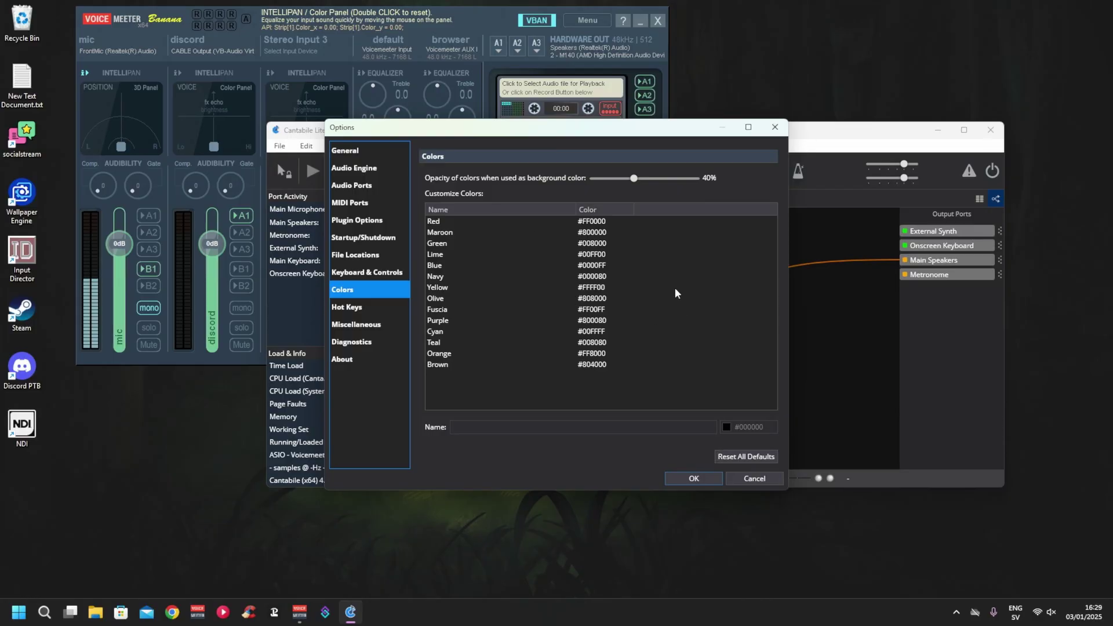
click(376, 272)
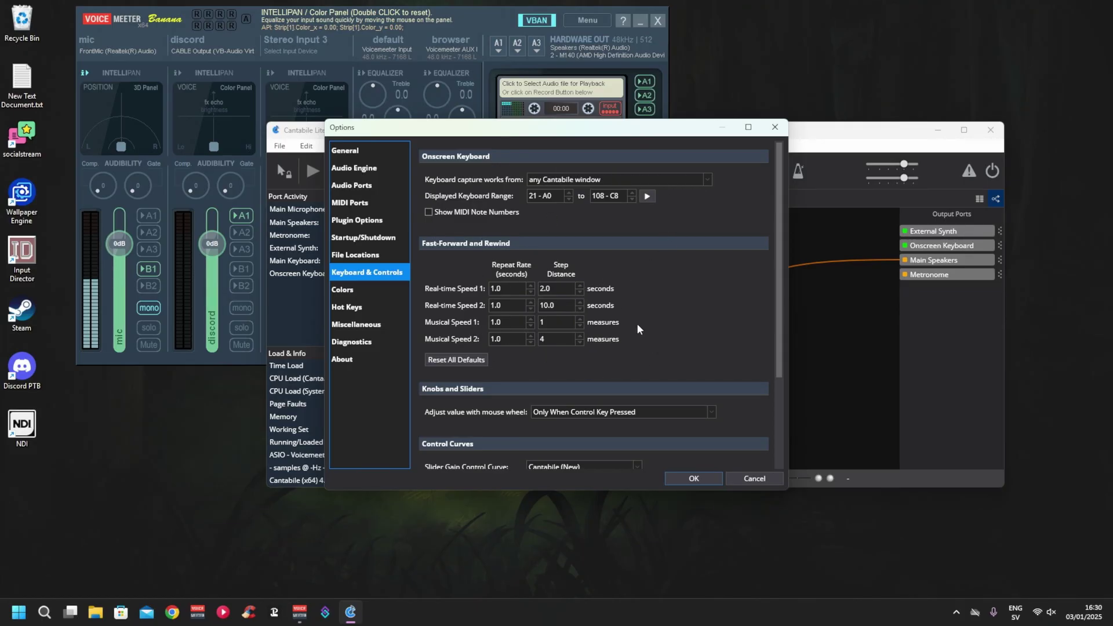
click(370, 256)
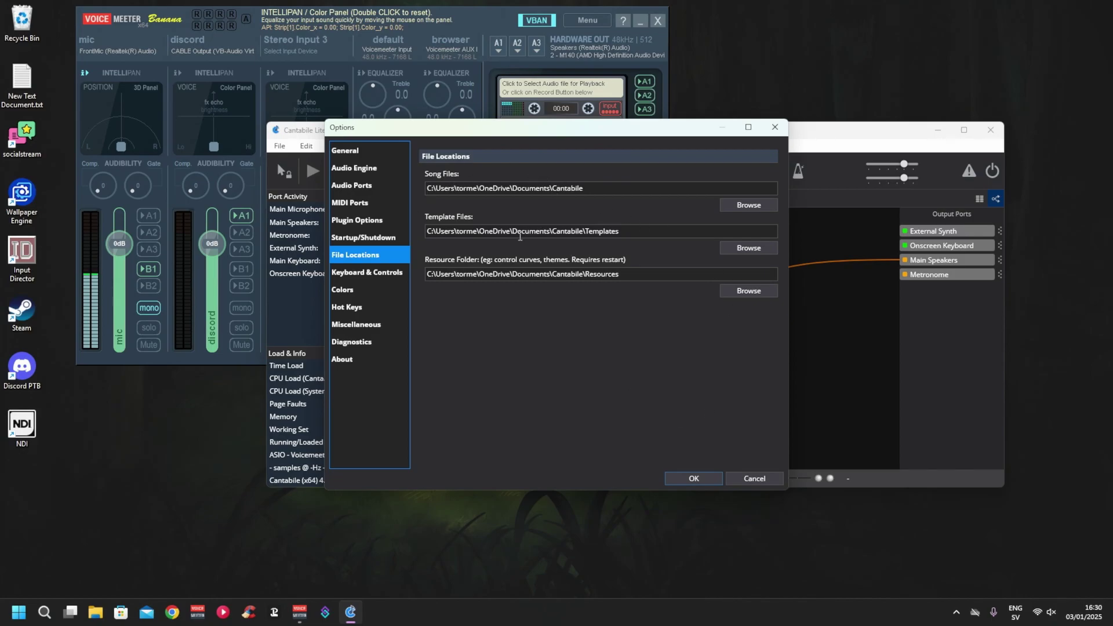
click(365, 238)
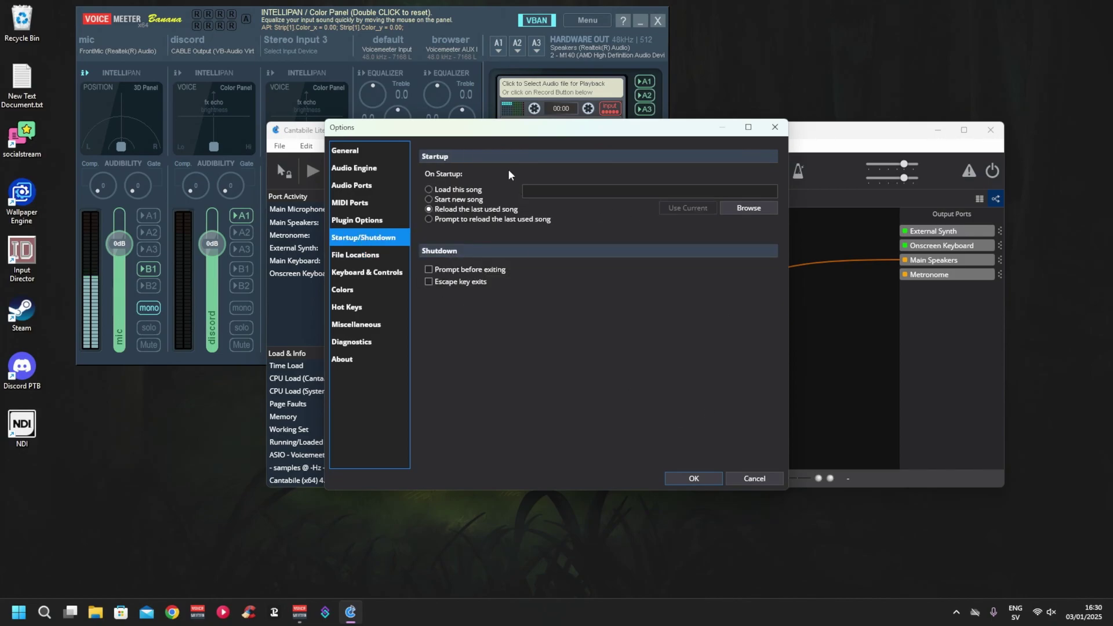
click(357, 221)
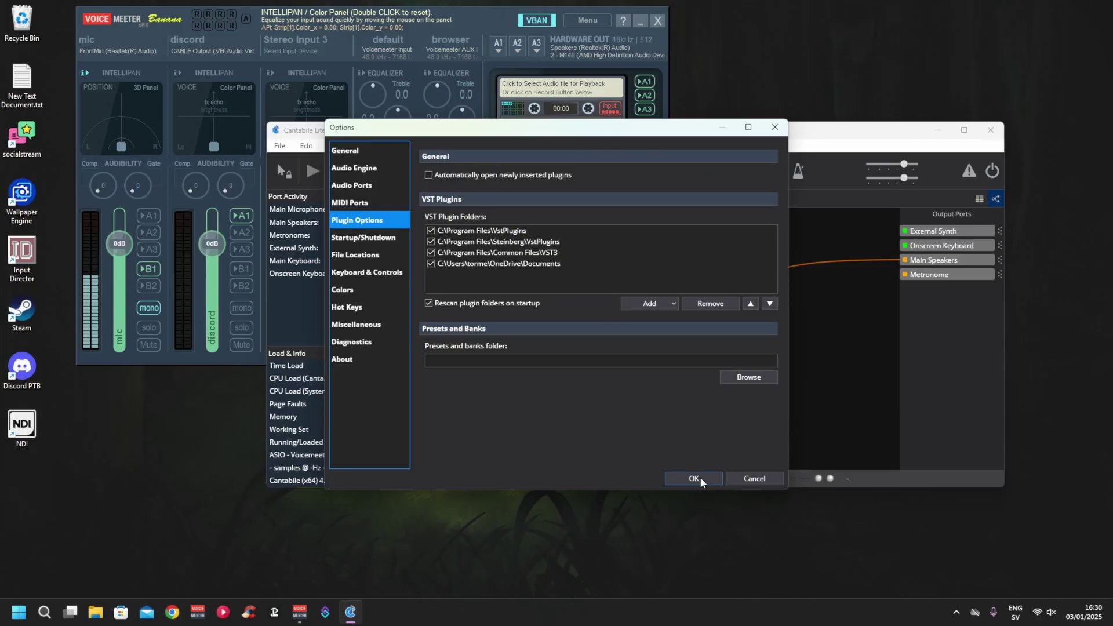
click(360, 168)
Step: Turn off the Default setting of the Main Speakers output port so new plugins do not connect to it automatically
click(357, 187)
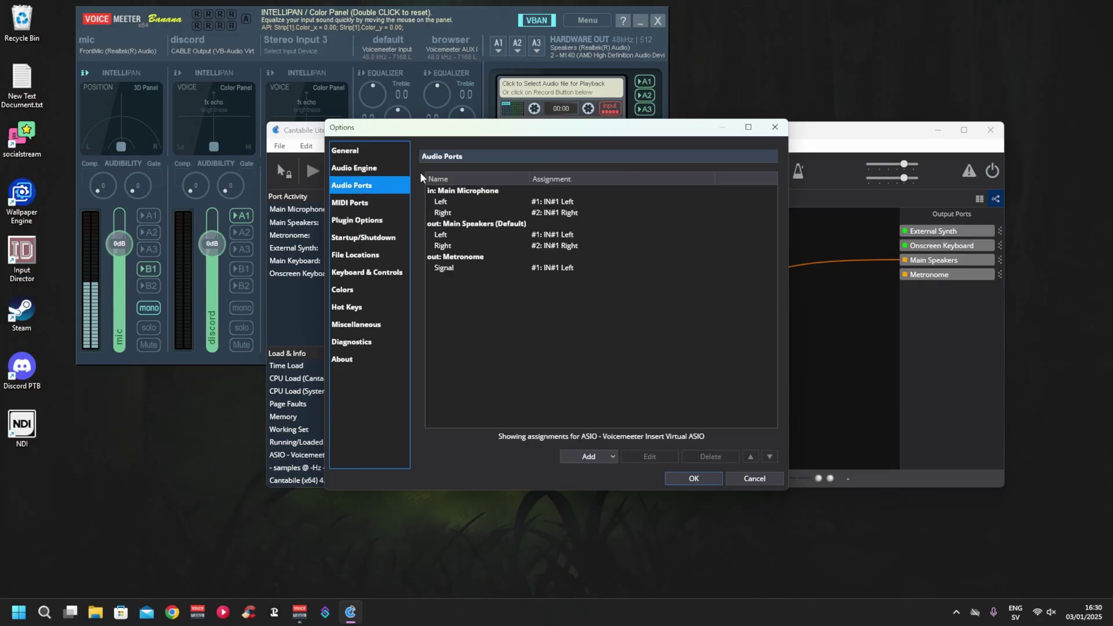
click(589, 456)
click(565, 455)
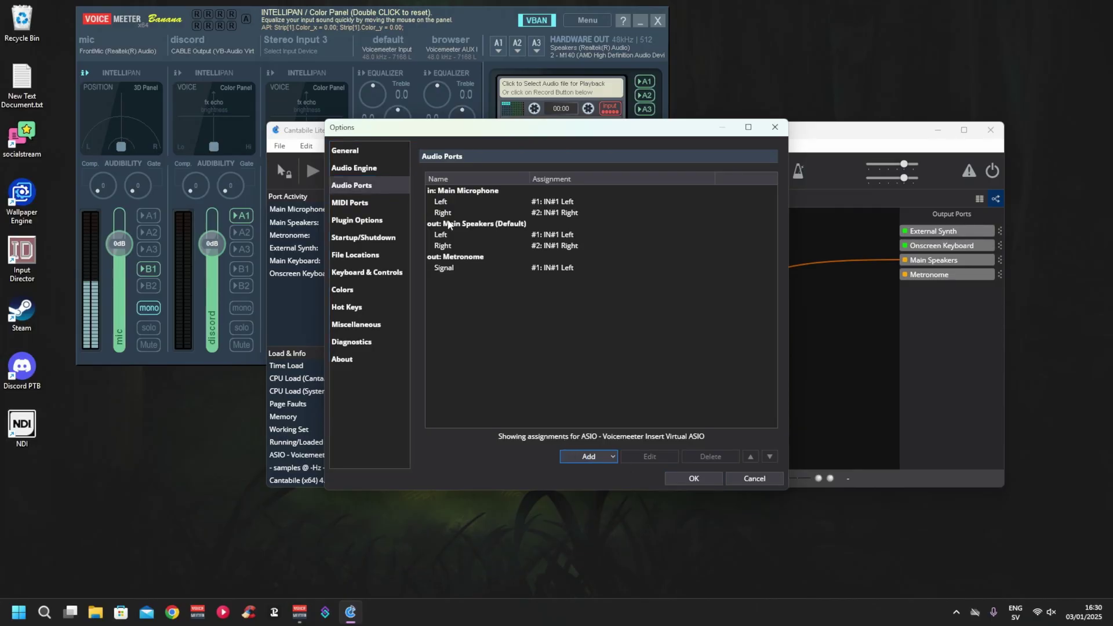
click(464, 225)
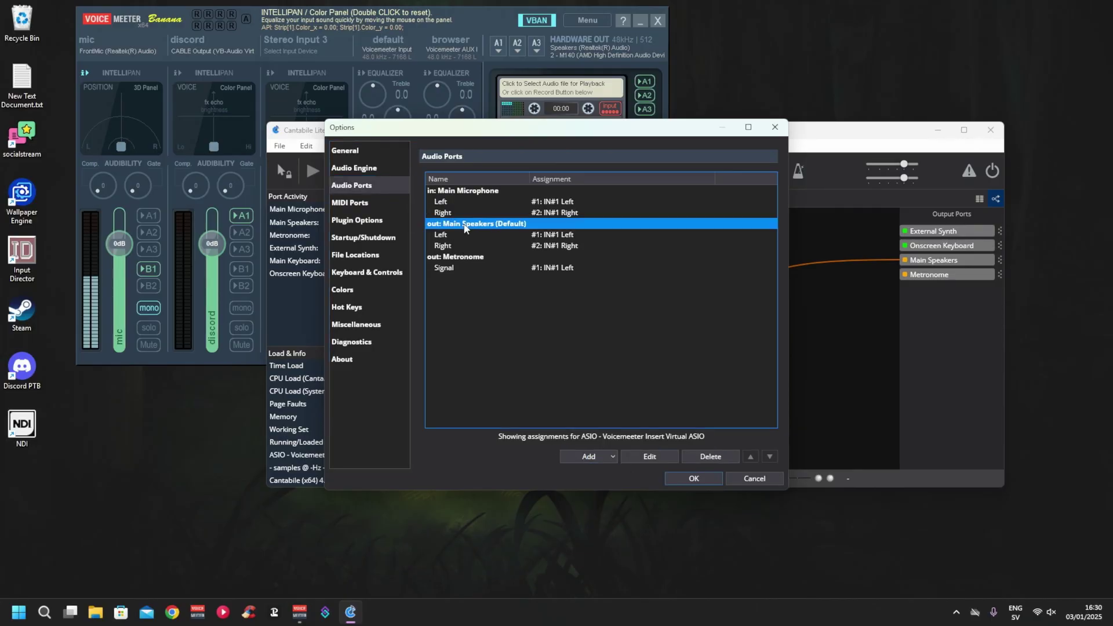
click(638, 455)
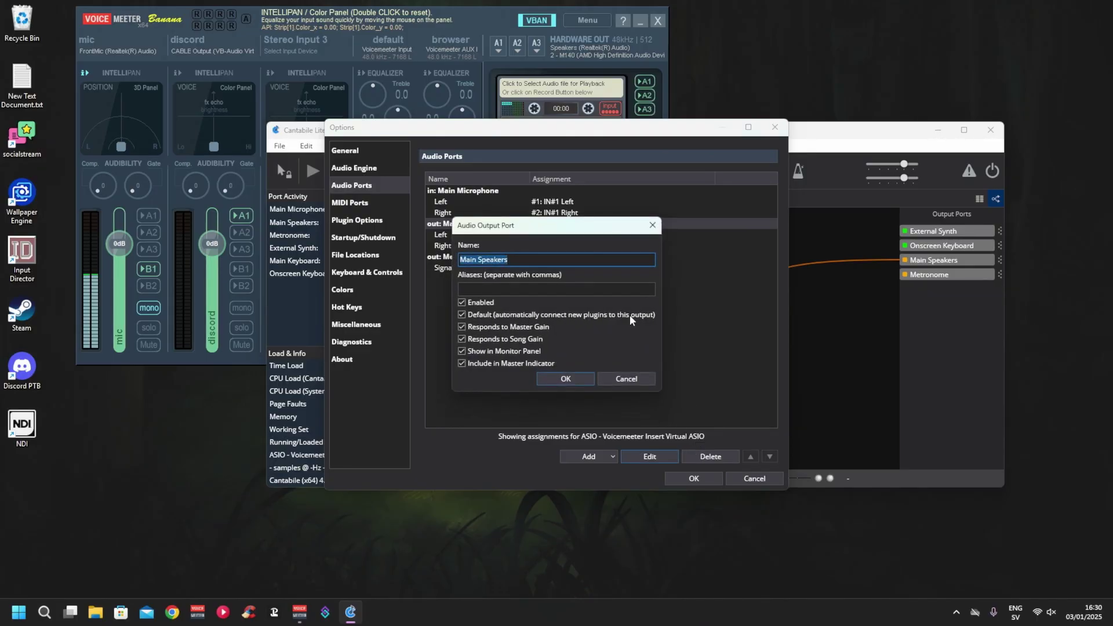
click(498, 316)
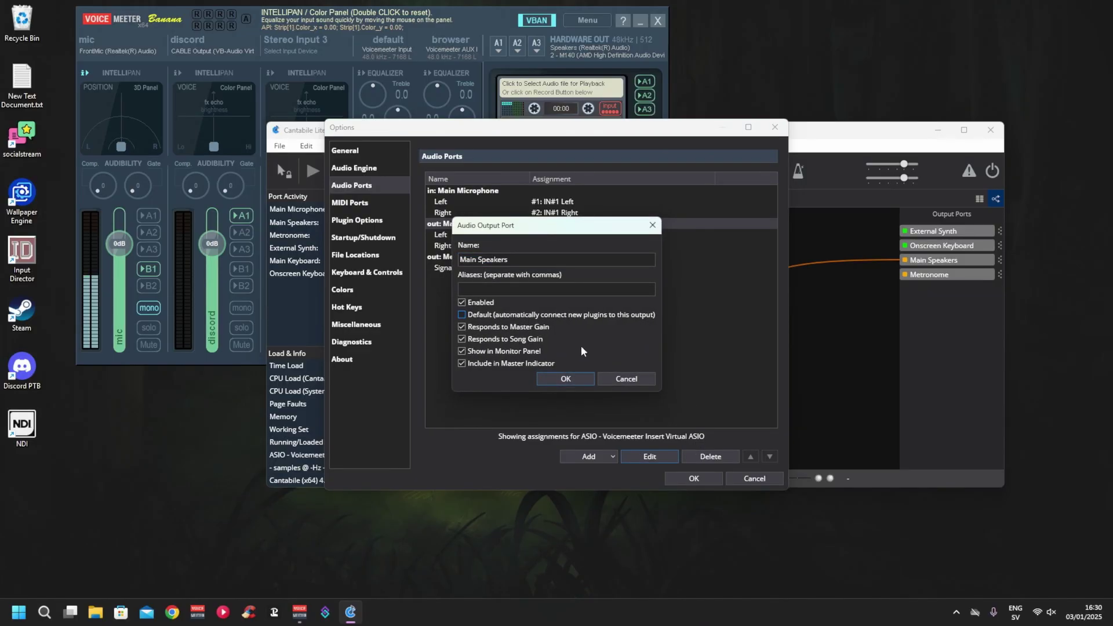
click(578, 378)
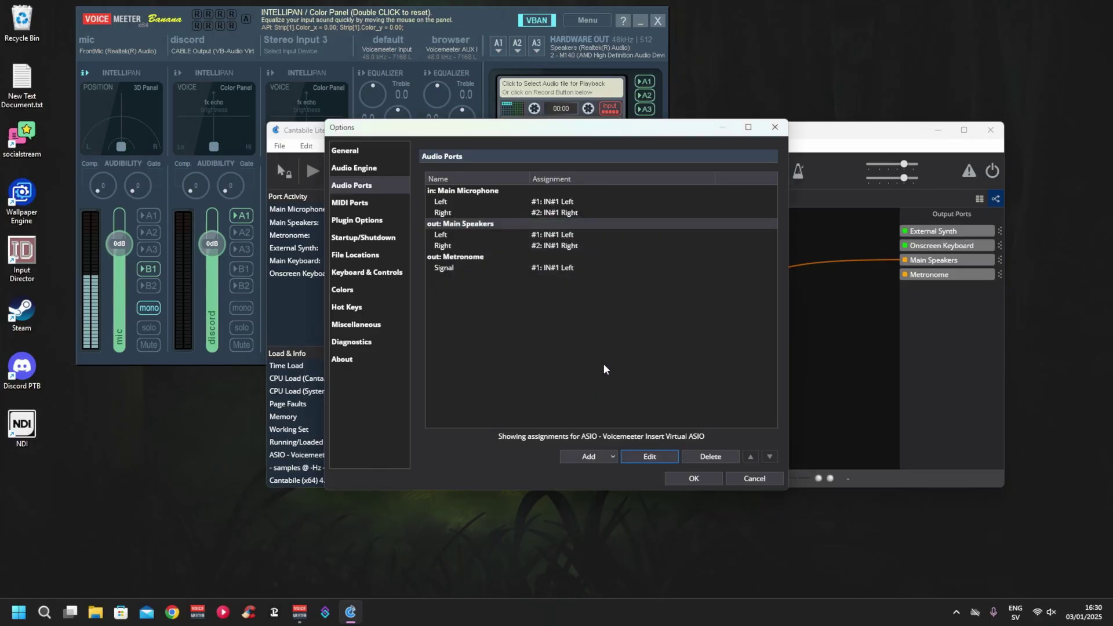
drag(480, 135, 502, 109)
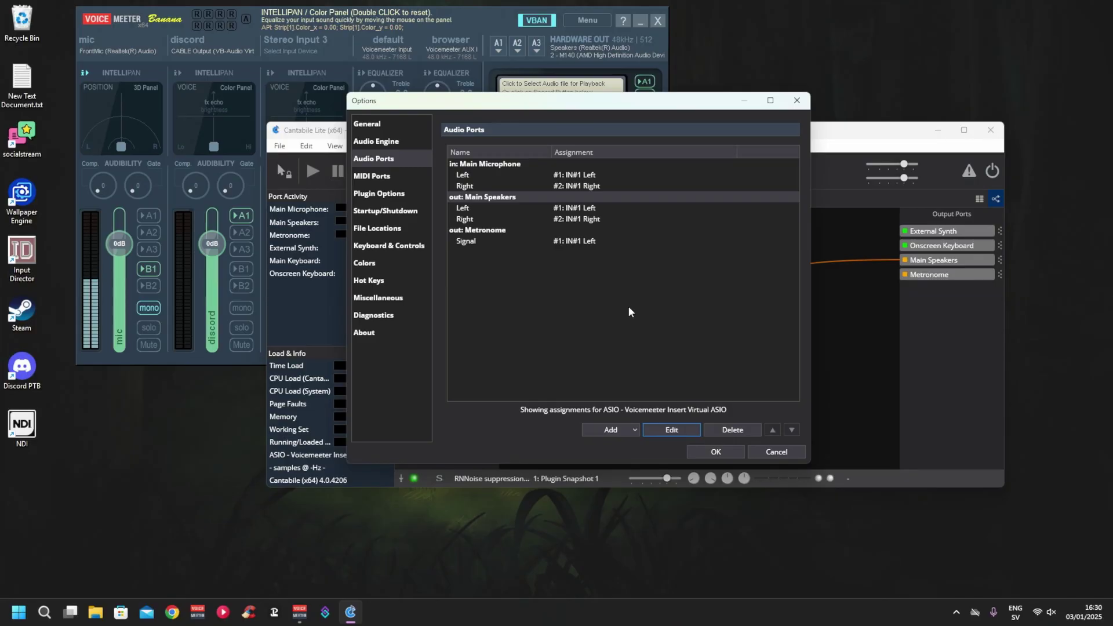
Step: Add a stereo output audio port named discord
click(527, 286)
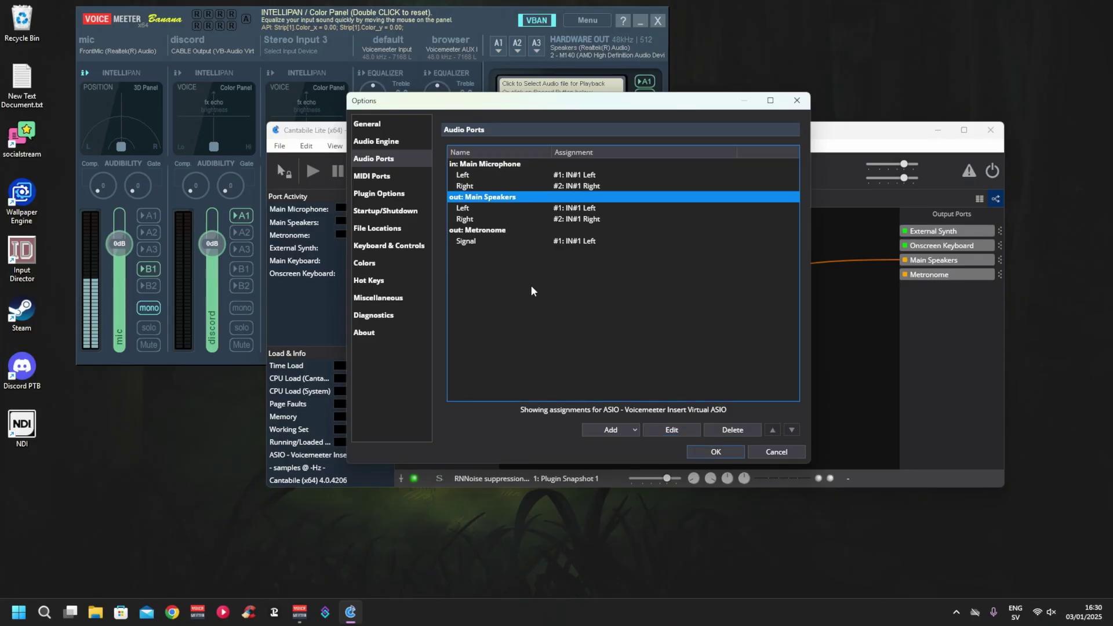
click(614, 432)
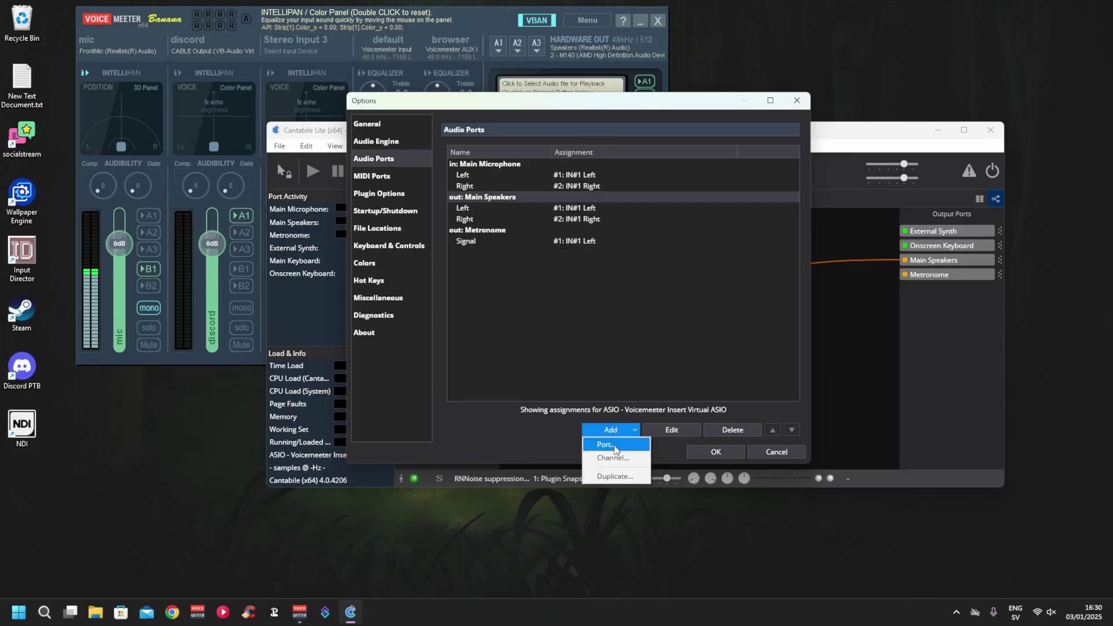
click(611, 449)
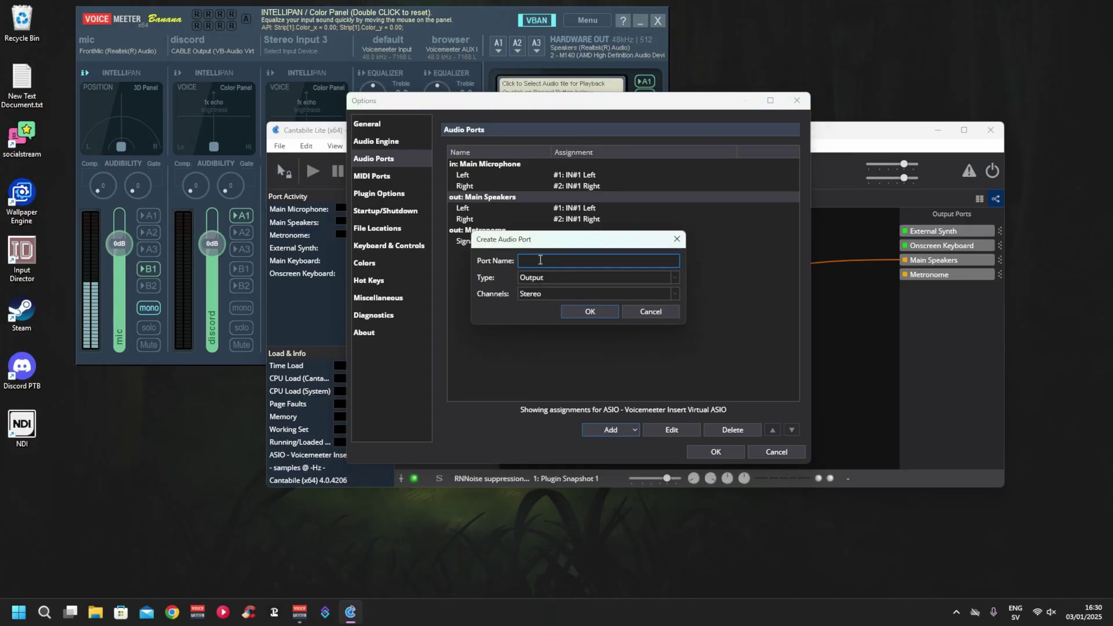
text(discored)
key(BackSpace)
key(BackSpace)
text(d)
click(587, 310)
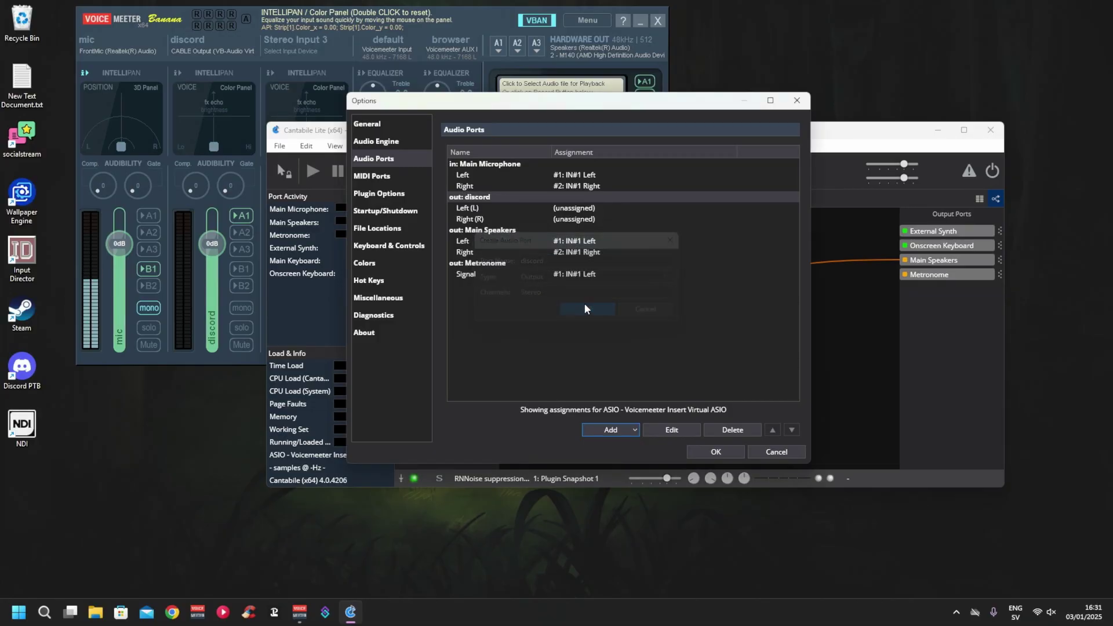
Step: Add a stereo input audio port named discord
click(613, 430)
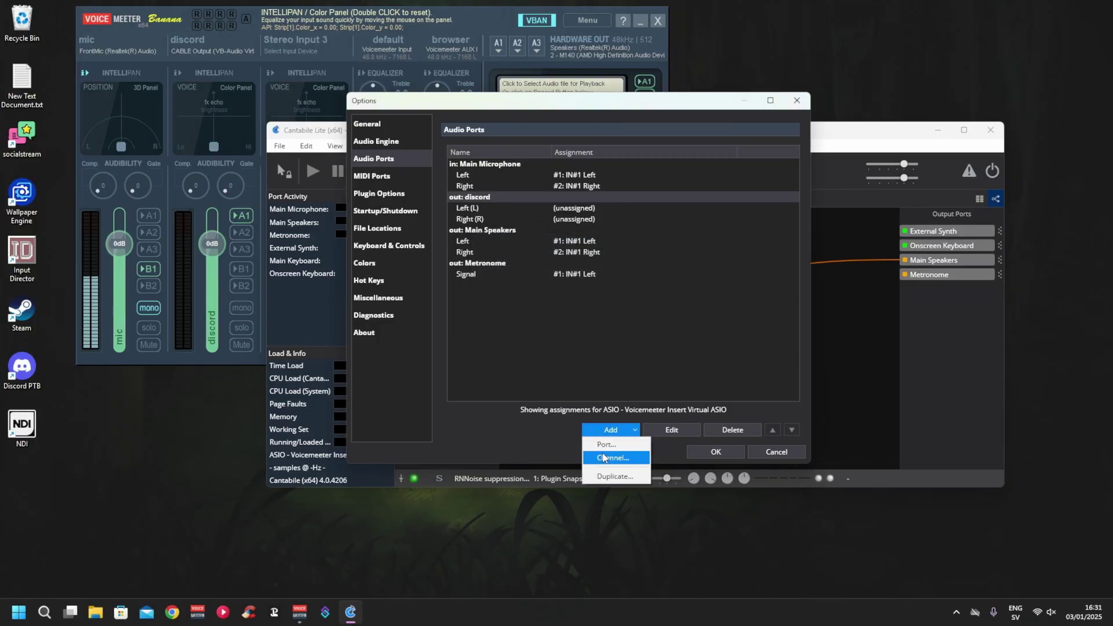
click(614, 445)
text(d)
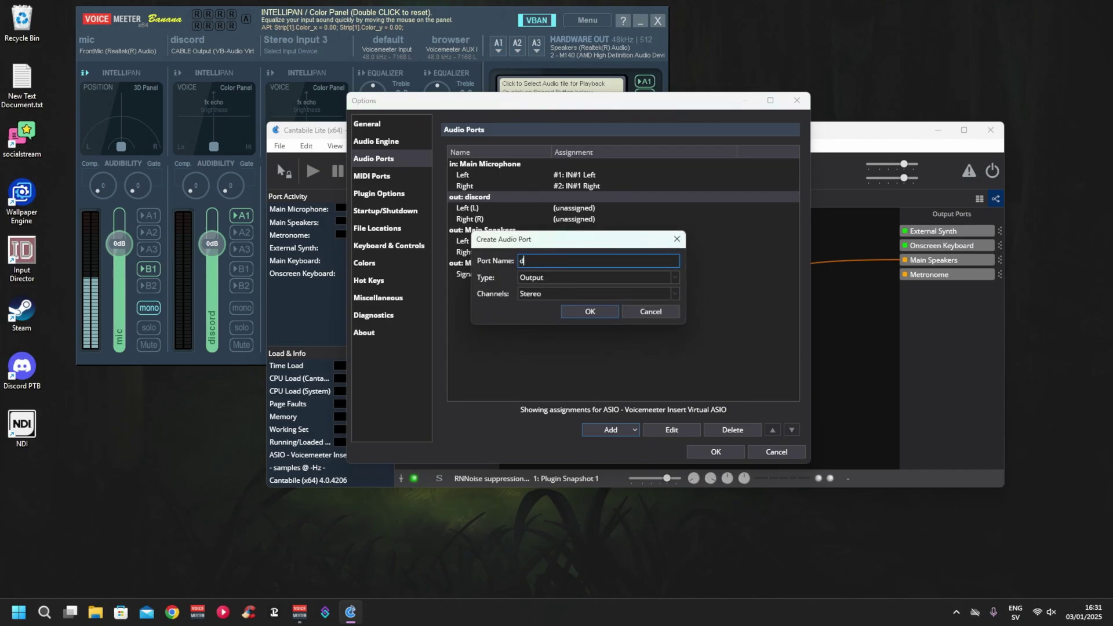
text(iscord)
click(530, 260)
key(BackSpace)
click(576, 276)
click(565, 286)
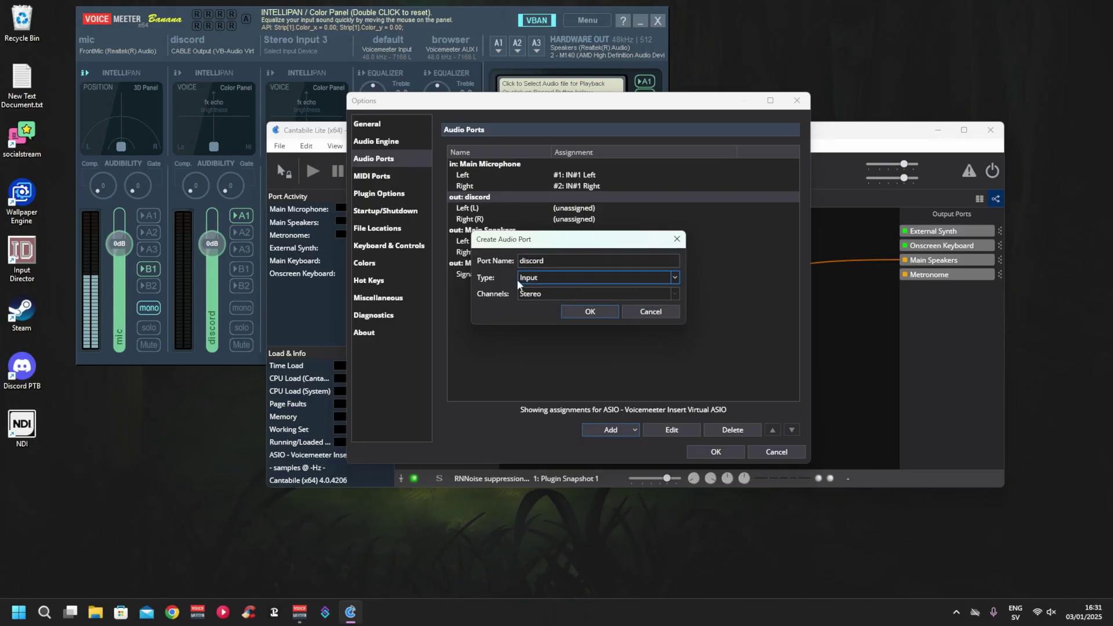
click(576, 313)
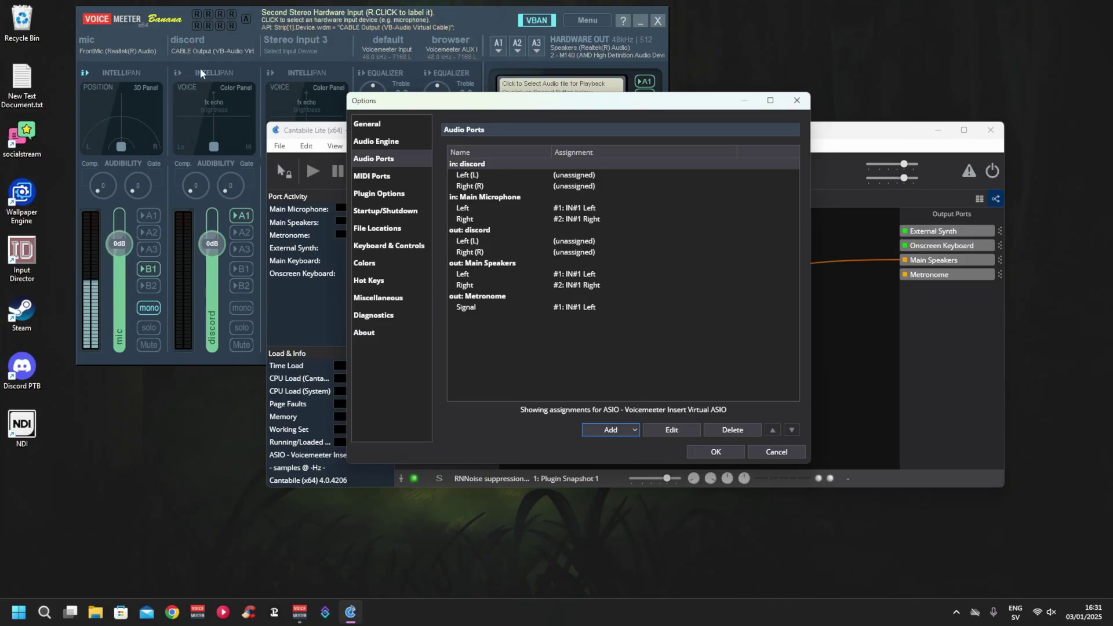
Step: Assign the discord input port's left channel to #3: IN#2 Left and its right channel to #4: IN#2 Right
click(575, 177)
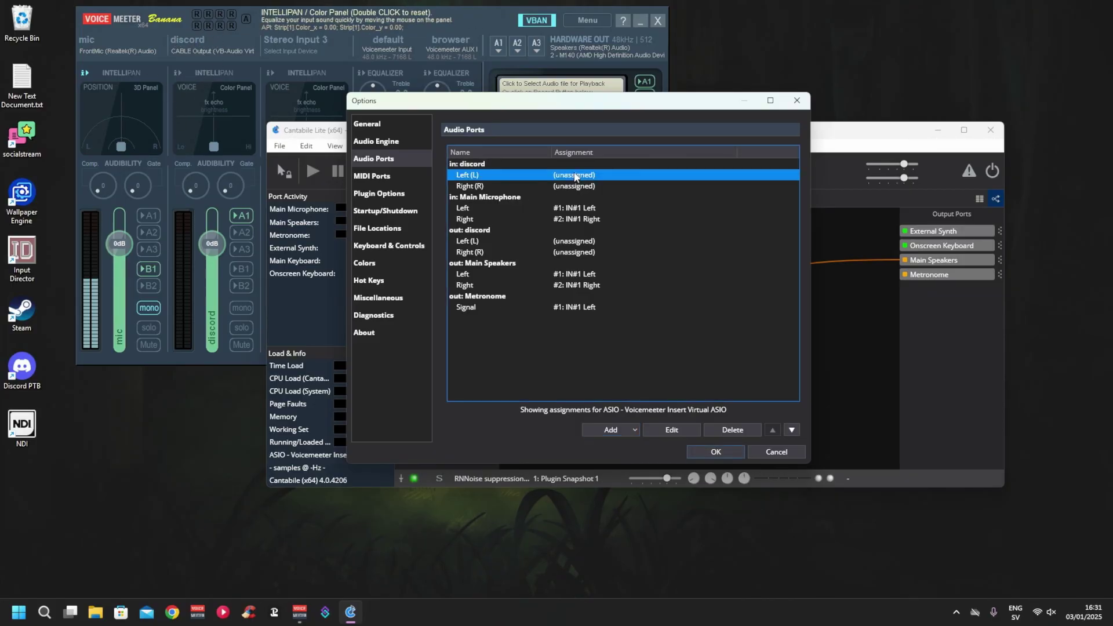
click(575, 176)
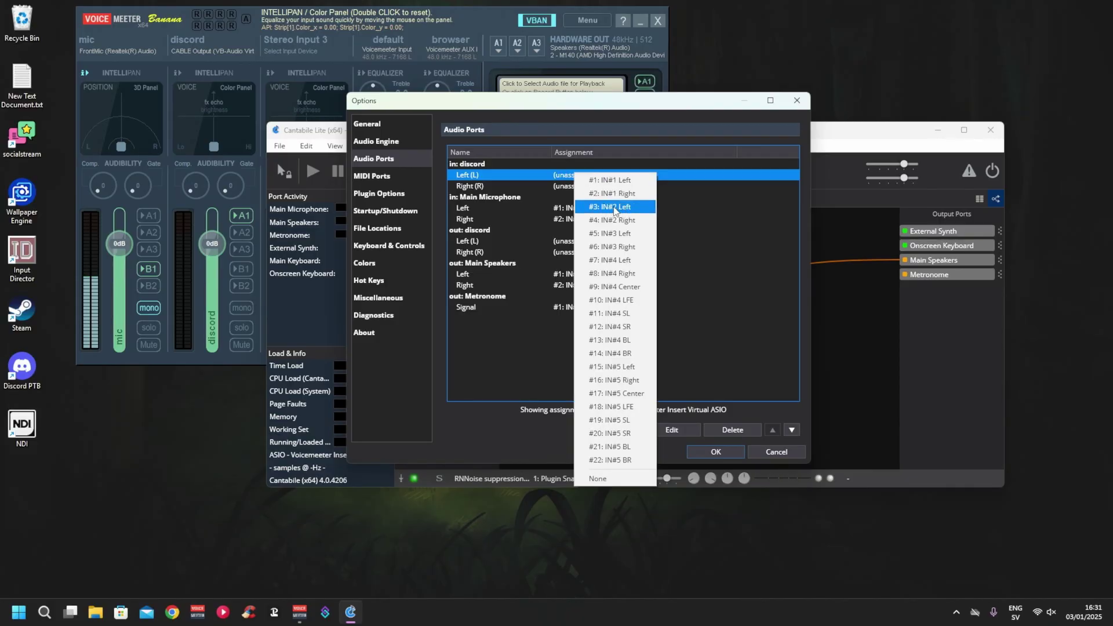
click(614, 207)
click(589, 186)
click(589, 186)
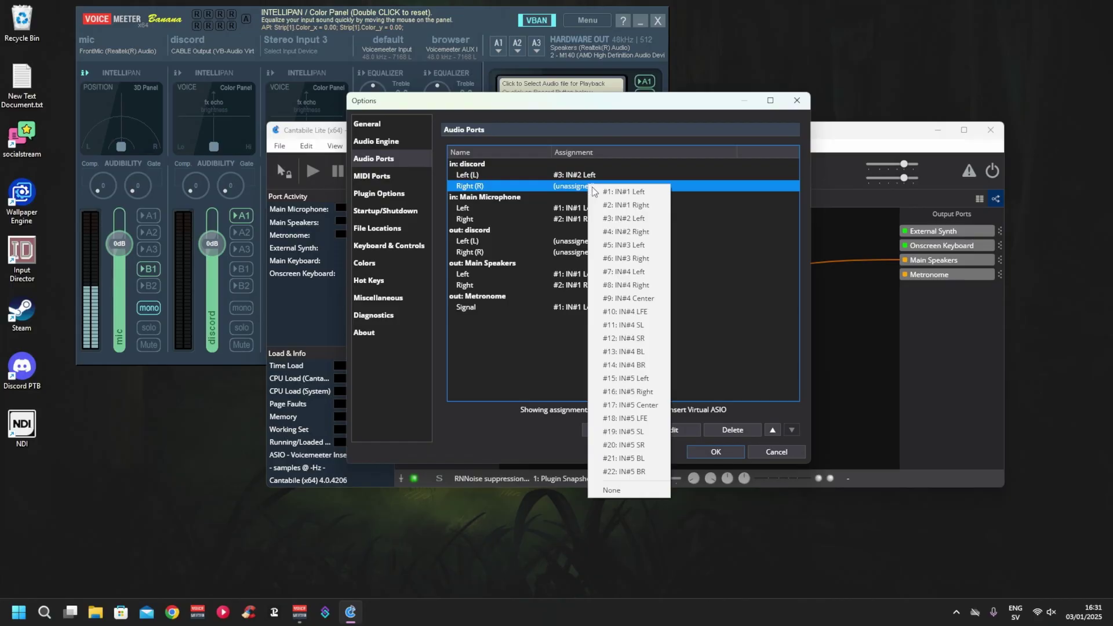
click(640, 233)
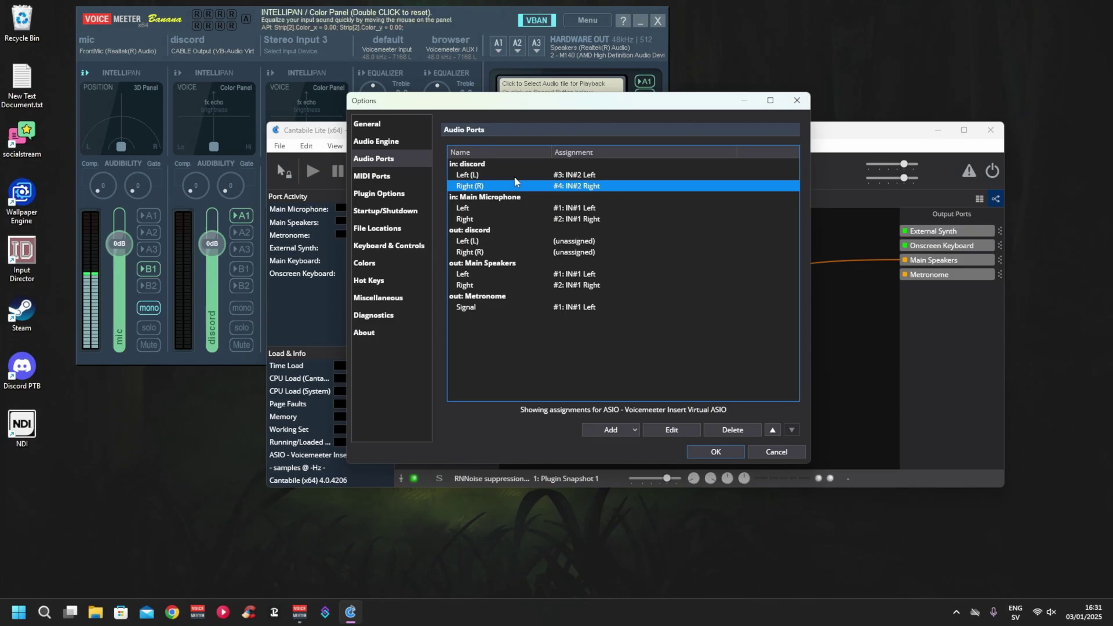
Step: Assign the discord output port's channels to #3: IN#2 Left and #4: IN#2 Right, and apply the options
click(580, 242)
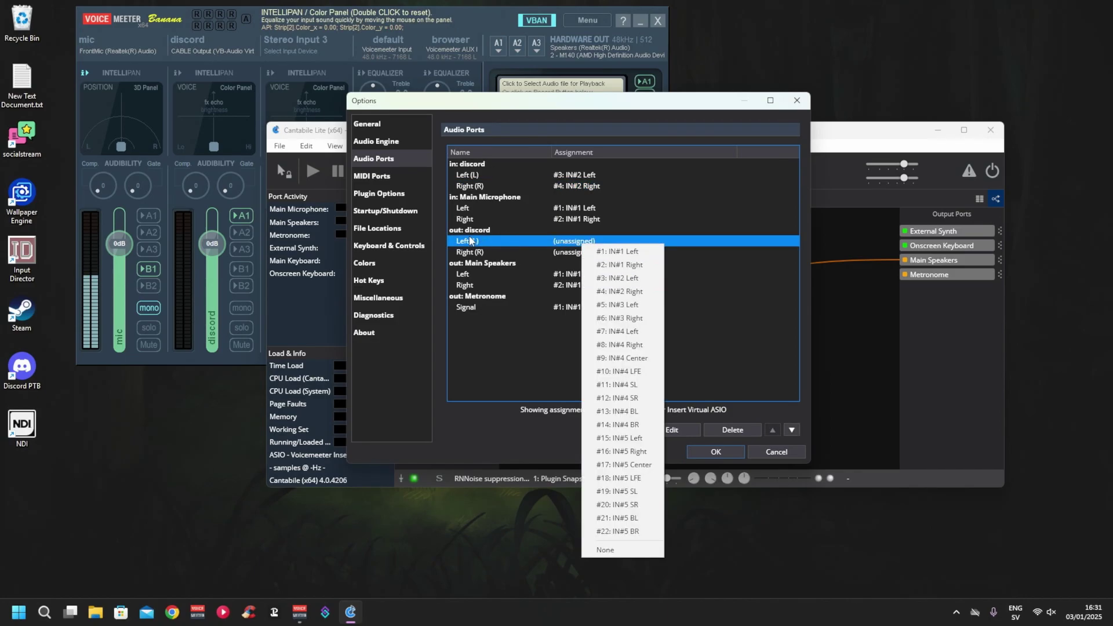
click(629, 278)
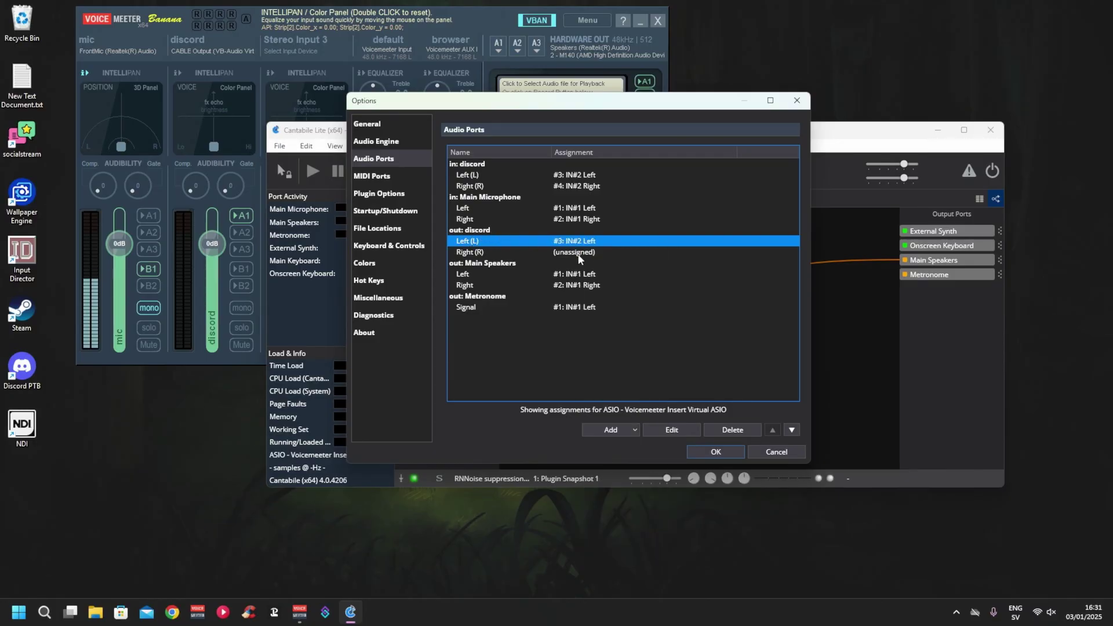
click(579, 253)
click(633, 303)
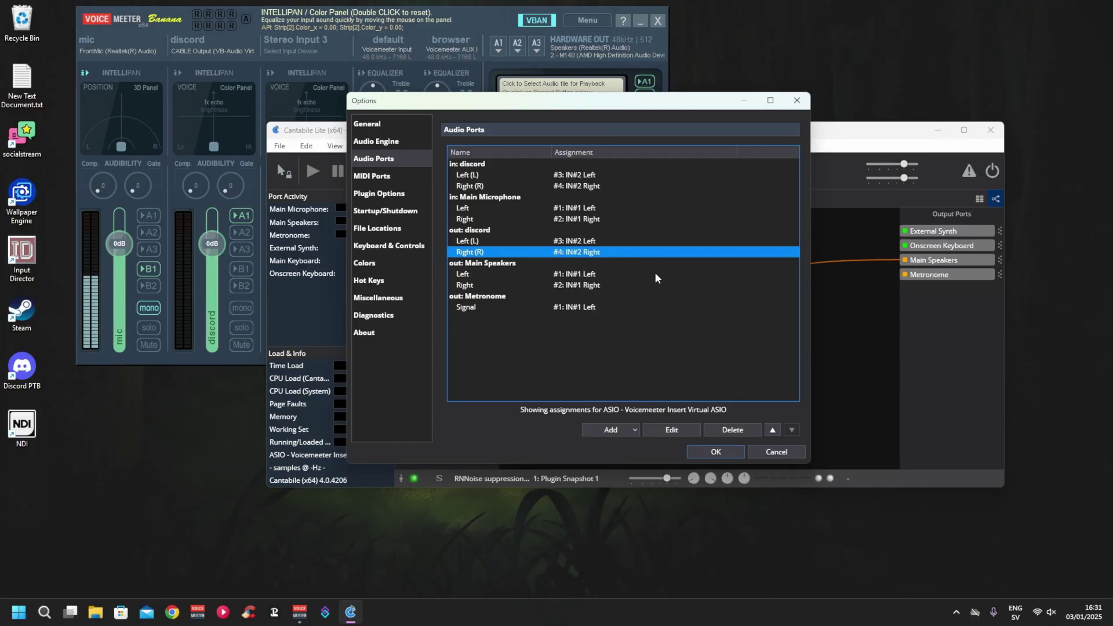
click(715, 452)
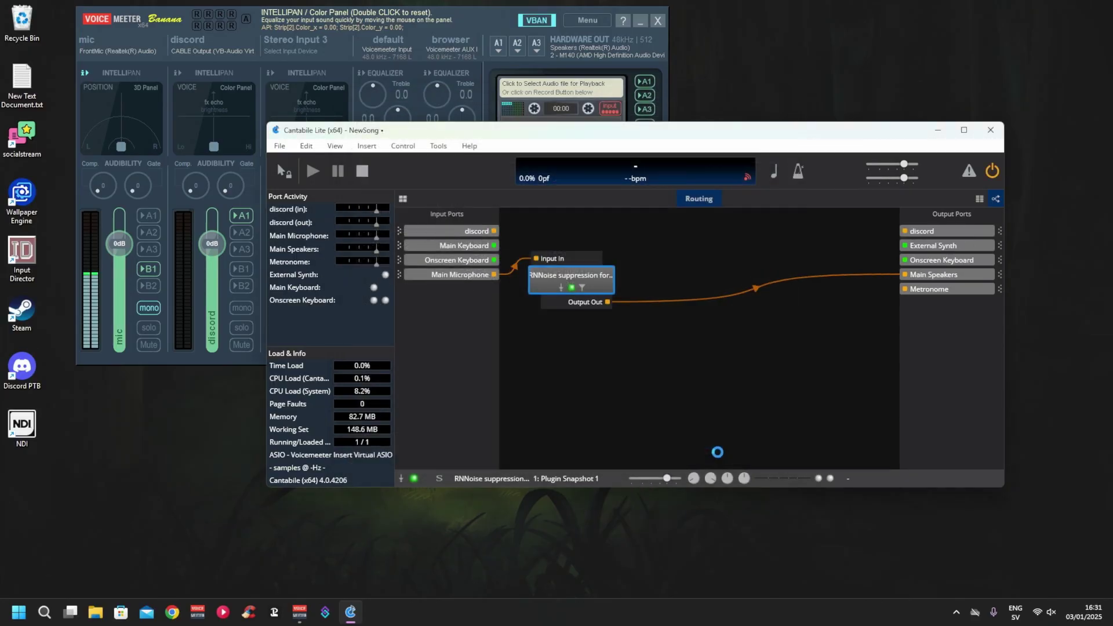
Step: Route the discord input port to the discord output port and enable the virtual insert on Voicemeeter's discord strip
click(494, 232)
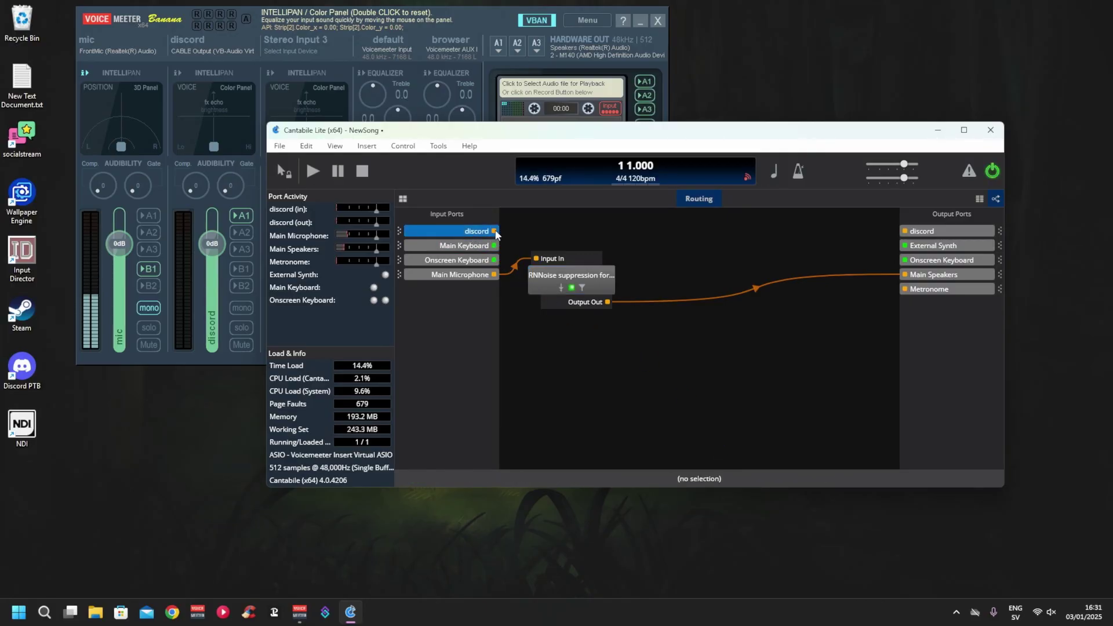
drag(496, 233, 722, 233)
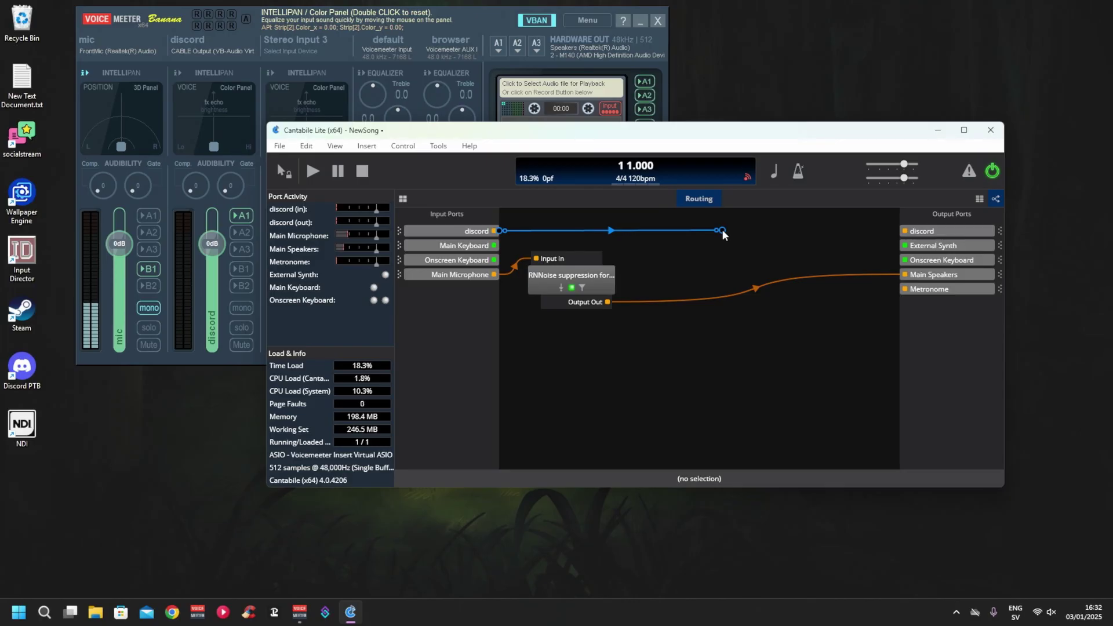
drag(722, 230, 928, 232)
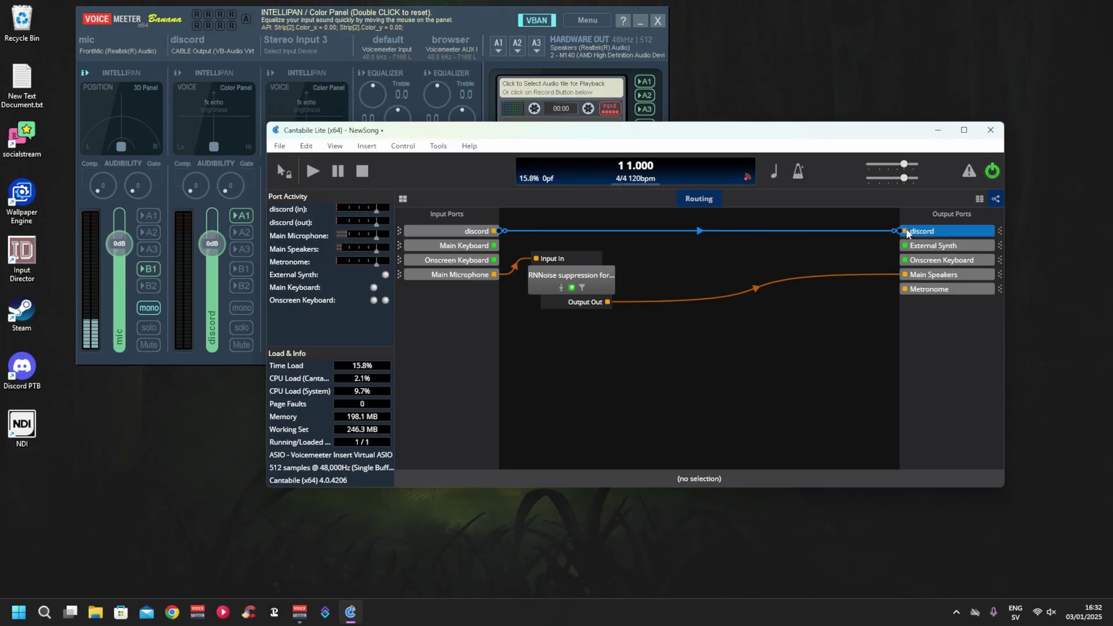
click(181, 74)
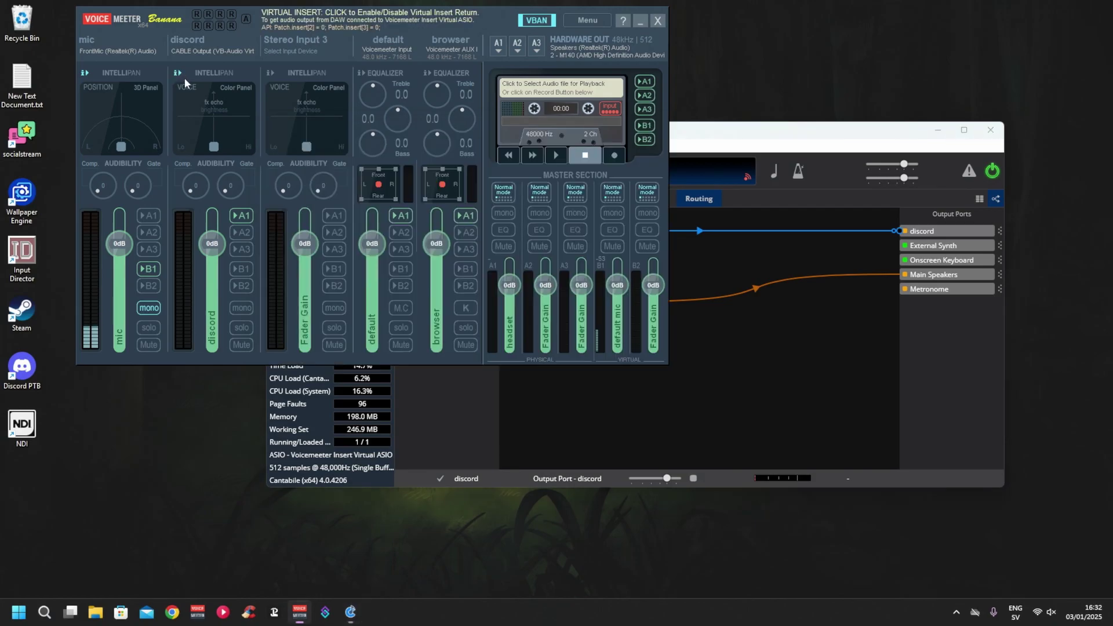
click(645, 389)
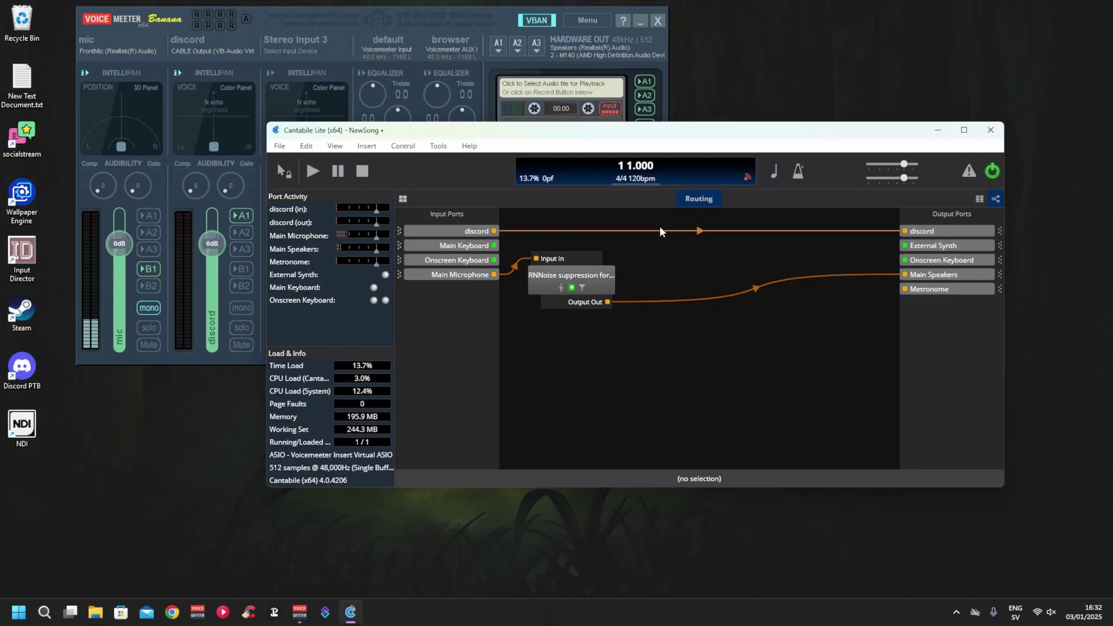
Step: Insert the reacomp-standalone plugin and place it in the empty area below the existing connections
right_click(705, 344)
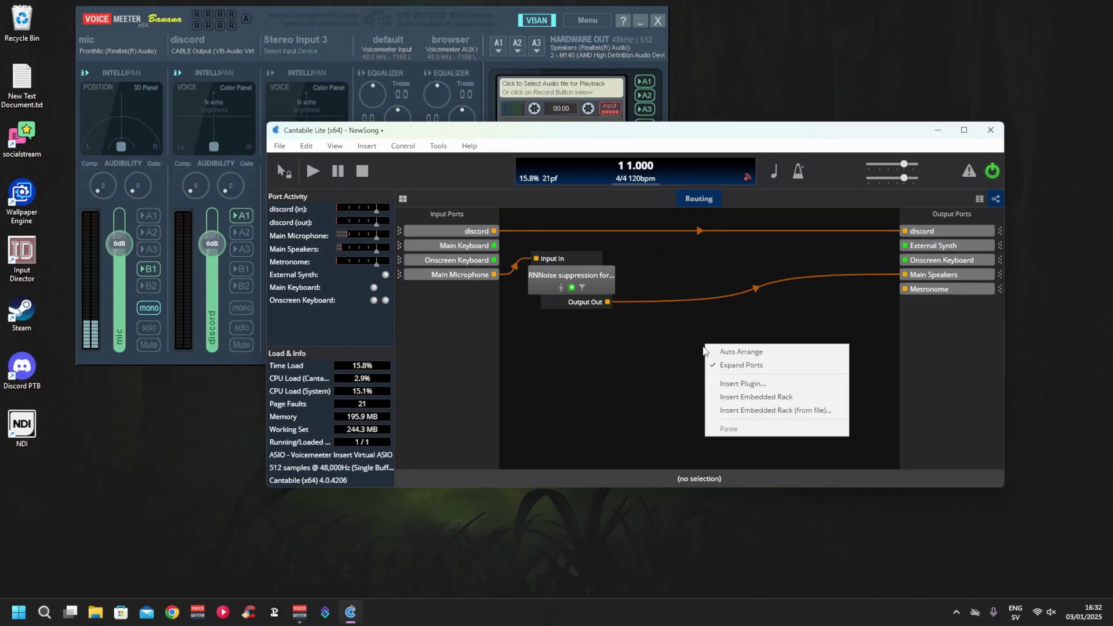
click(772, 385)
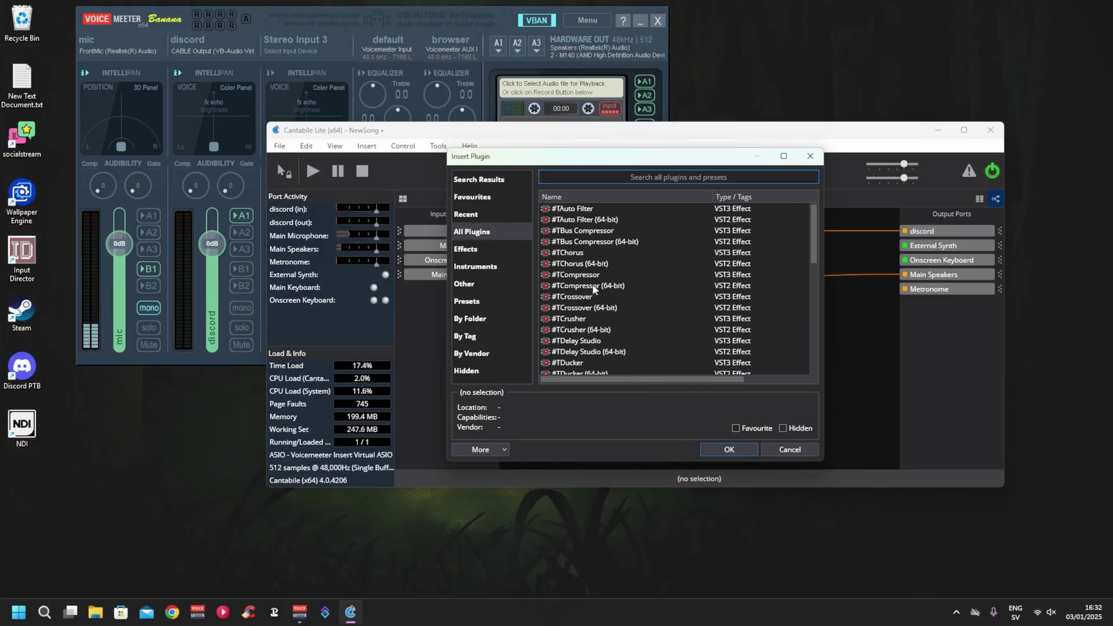
scroll(592, 285, down, 15)
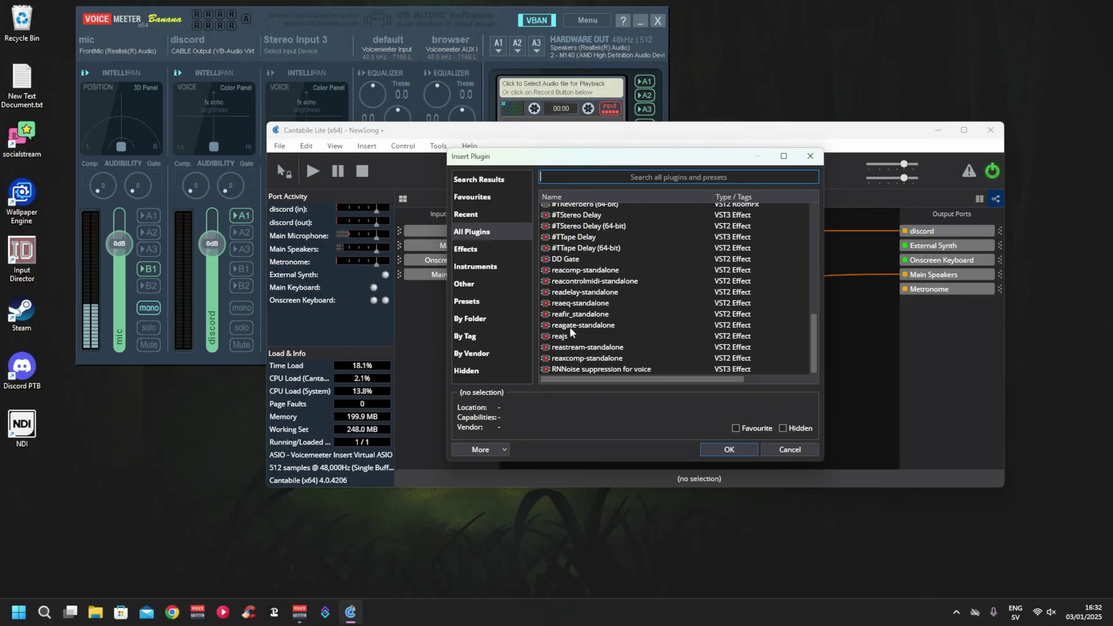
click(584, 272)
click(729, 452)
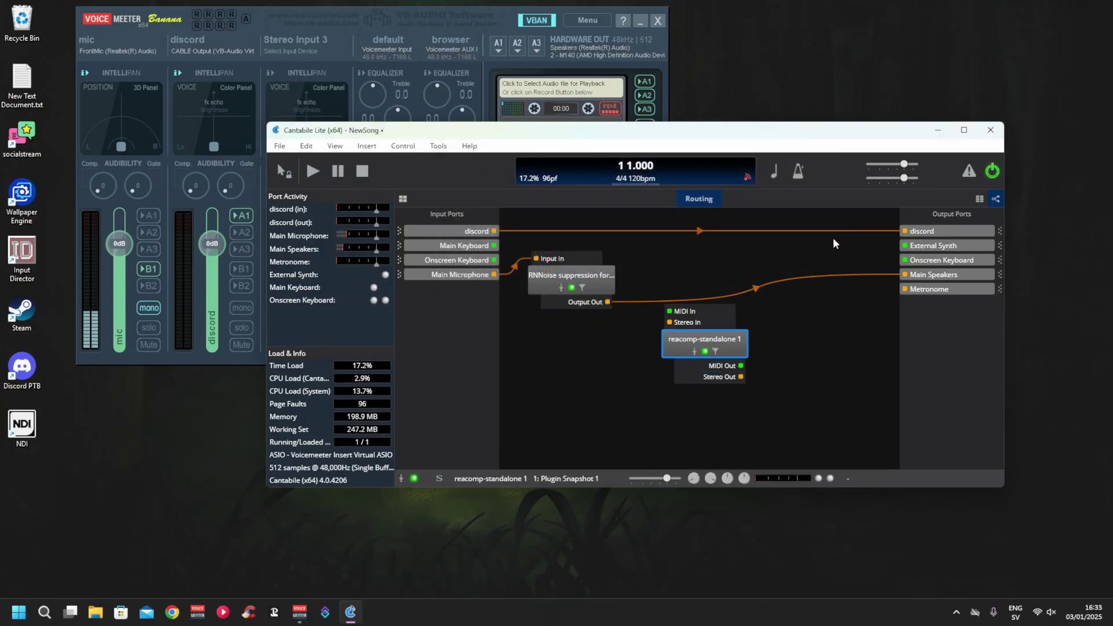
drag(739, 339, 792, 356)
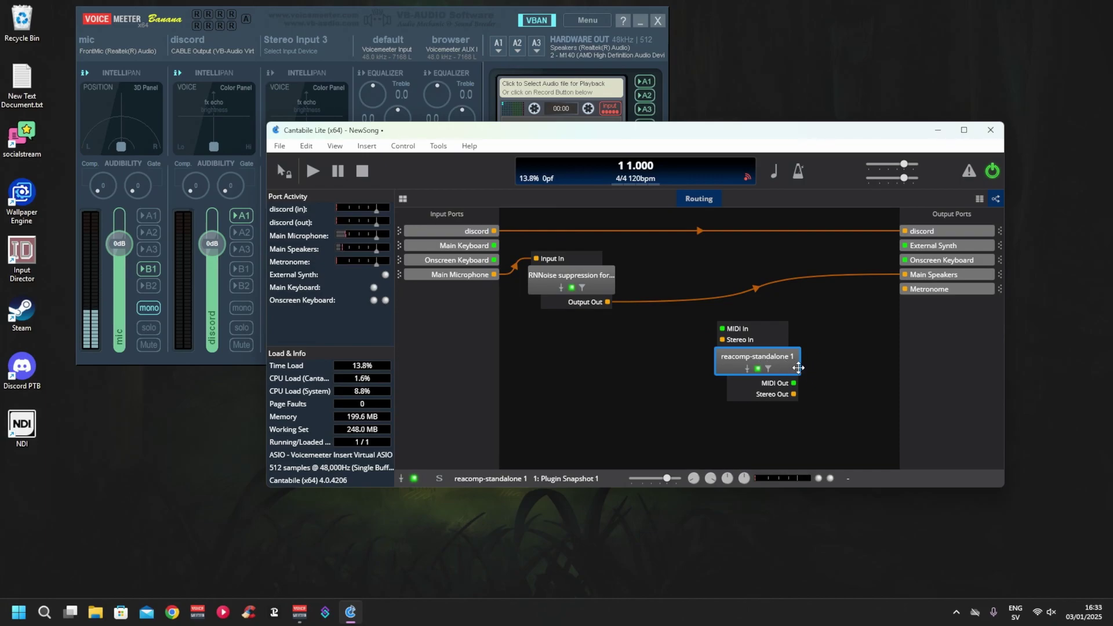
Step: Reroute the discord input through reacomp's stereo input and output to the discord output port, and place the plugin between the two ports
click(879, 229)
drag(892, 231, 722, 340)
drag(799, 397, 904, 230)
drag(772, 339, 700, 224)
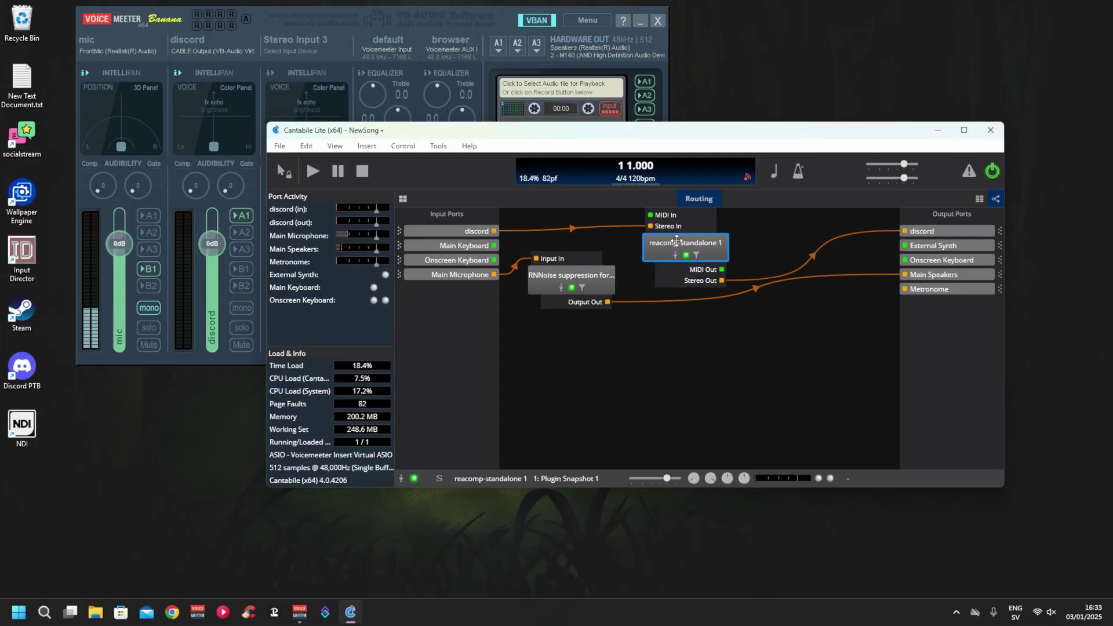
Step: Make the Cantabile window taller, move the RNNoise plugin lower, and view the ReaComp settings
drag(917, 485, 920, 565)
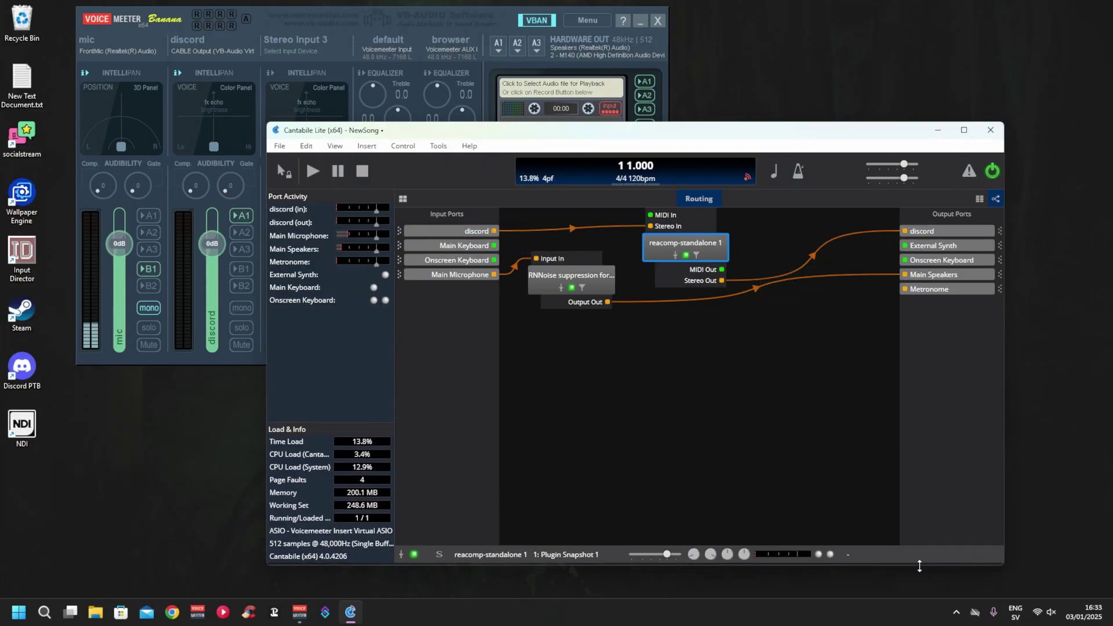
drag(584, 279, 583, 294)
double_click(700, 251)
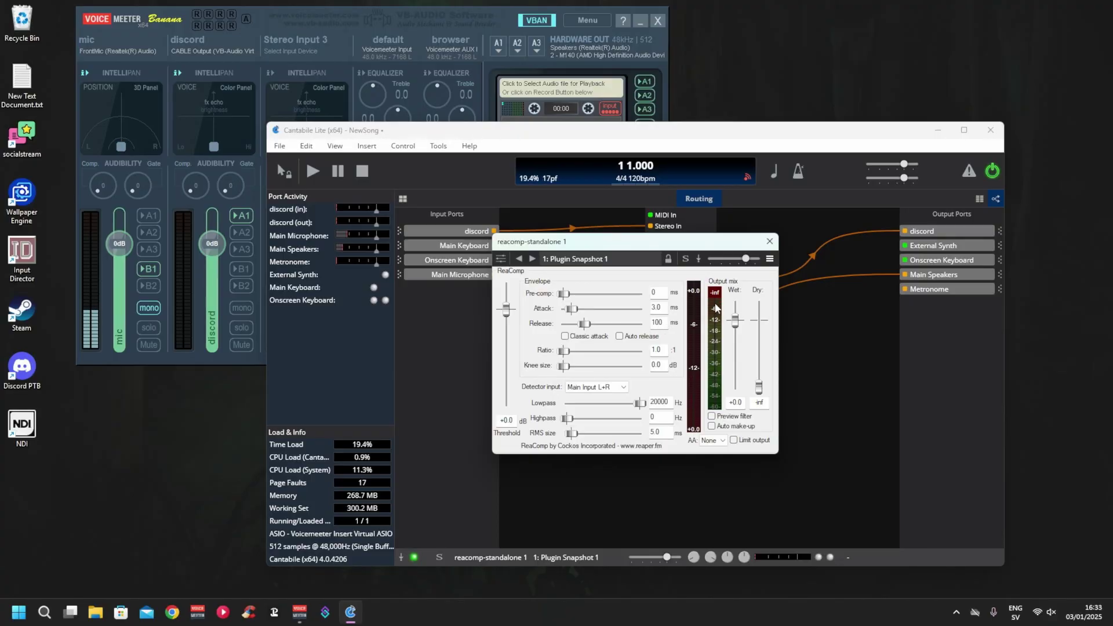
click(769, 241)
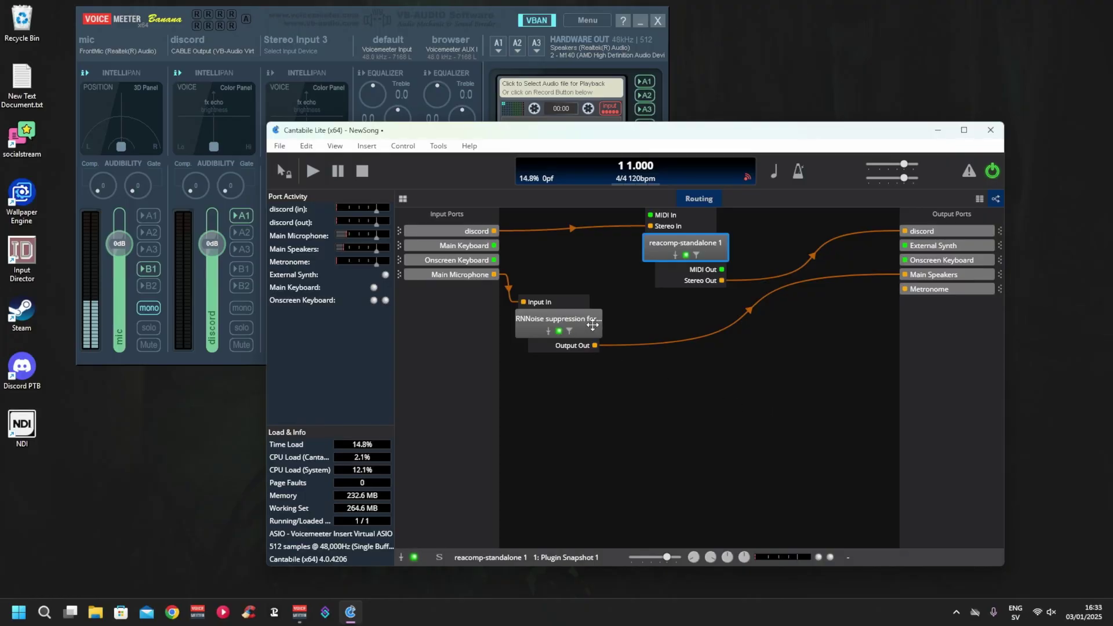
Step: Insert the reaeq-standalone plugin and place it to the right of and below the RNNoise plugin
right_click(653, 424)
click(694, 464)
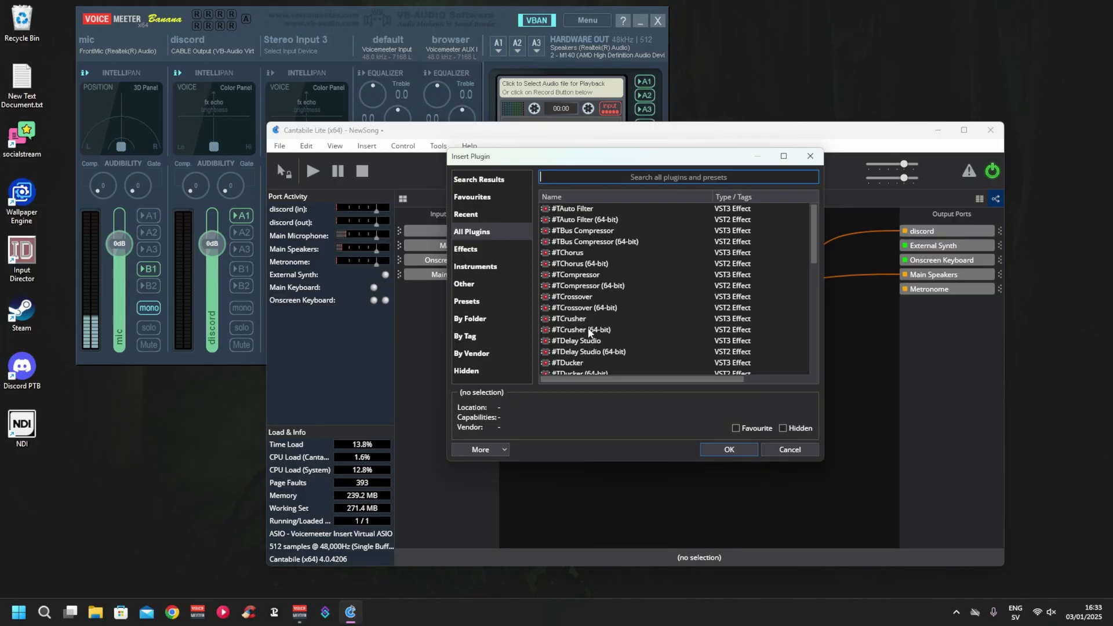
scroll(583, 313, down, 5)
scroll(583, 315, down, 4)
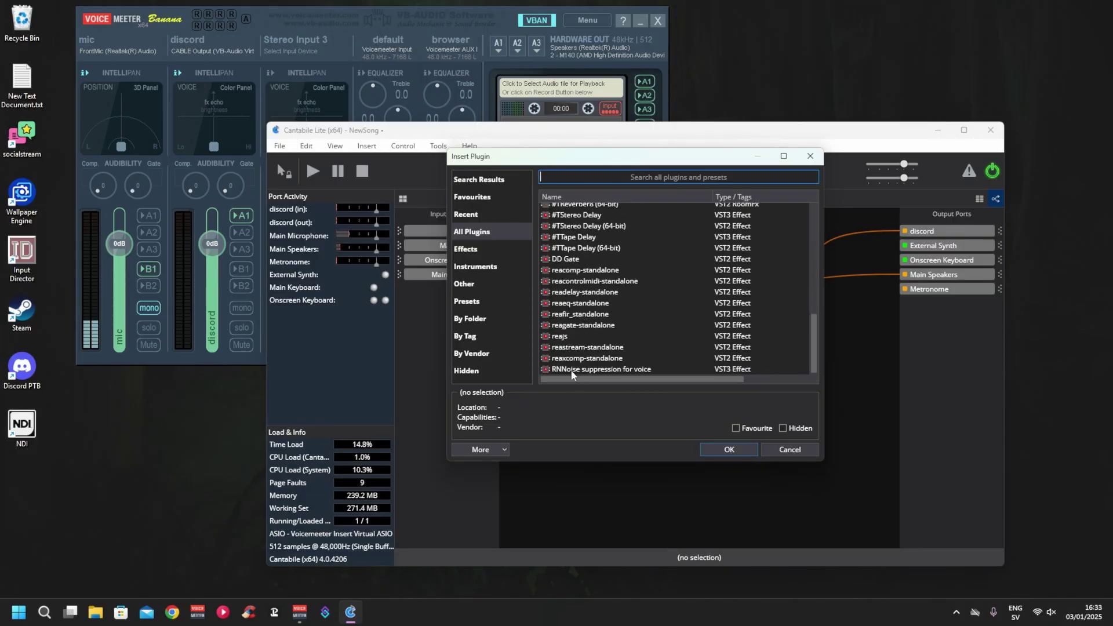
click(564, 304)
click(728, 448)
drag(680, 421, 754, 376)
Step: Route RNNoise's output through reaeq's stereo input and output to Main Speakers, and place reaeq beside RNNoise
drag(900, 275, 667, 328)
click(893, 276)
drag(892, 276, 696, 356)
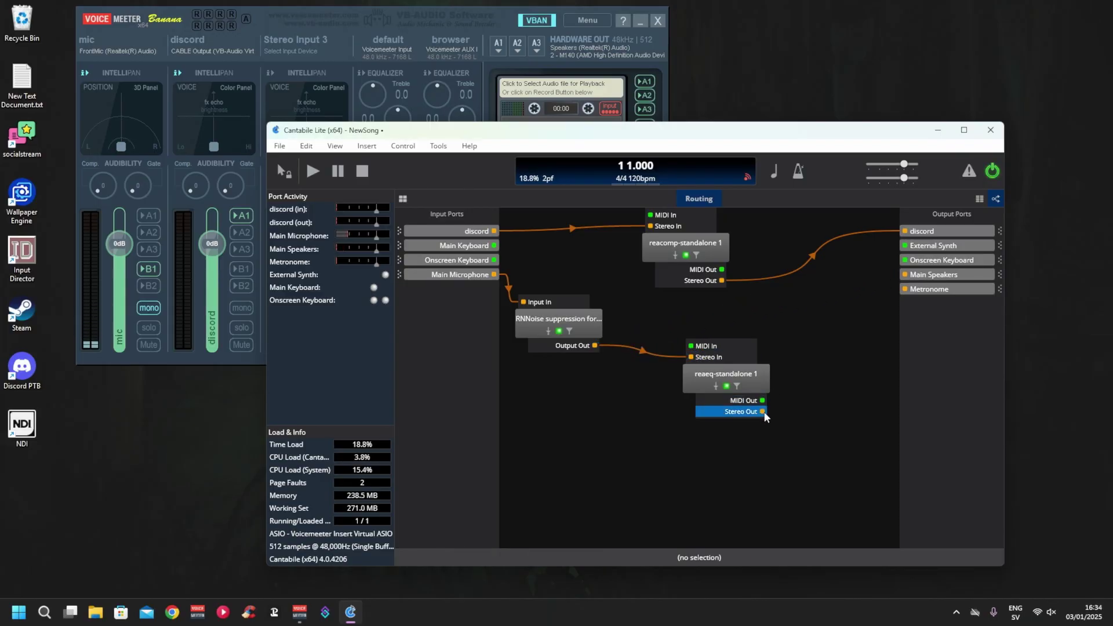
drag(762, 414, 912, 279)
drag(746, 375, 714, 327)
Step: In reaeq, add a fifth band at about 11640.6 Hz with 3.0 dB gain, raise band 4 and lower band 3
double_click(714, 327)
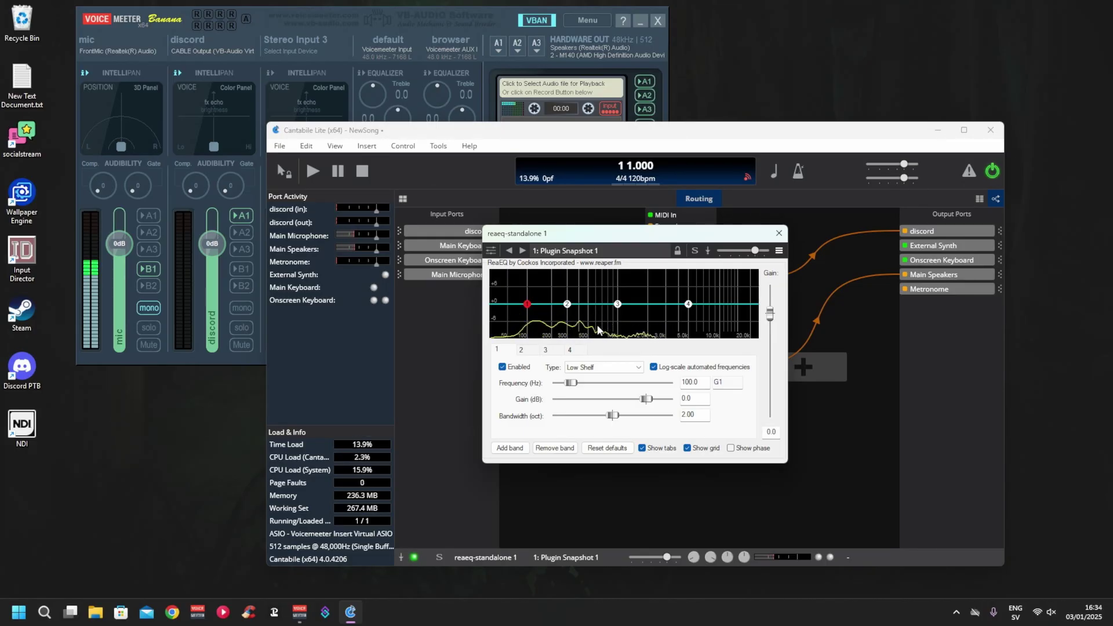
right_click(654, 303)
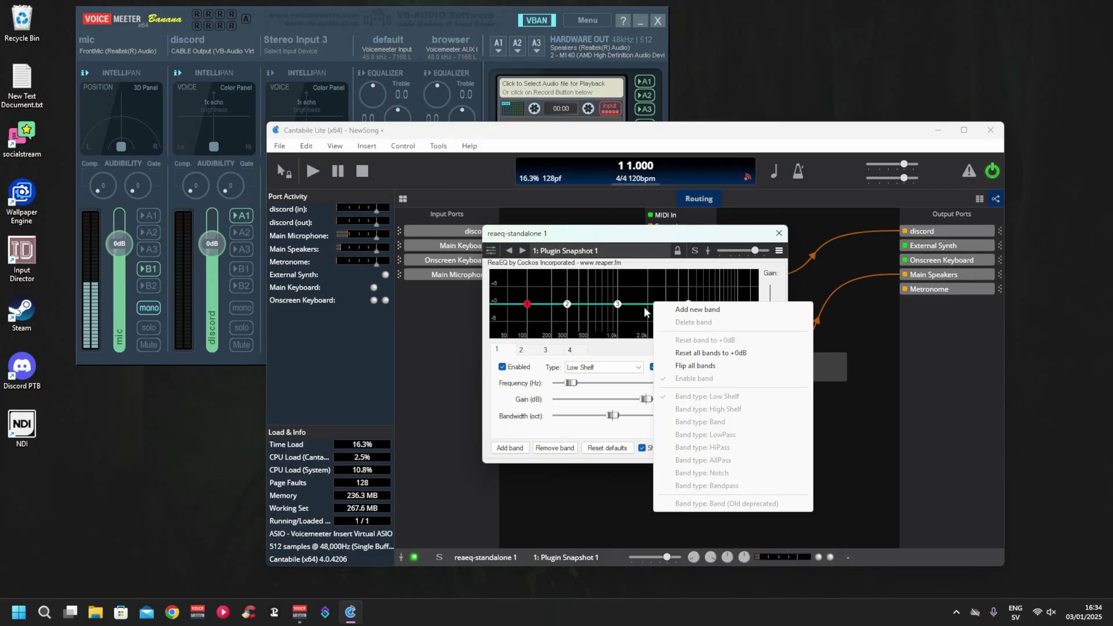
click(597, 347)
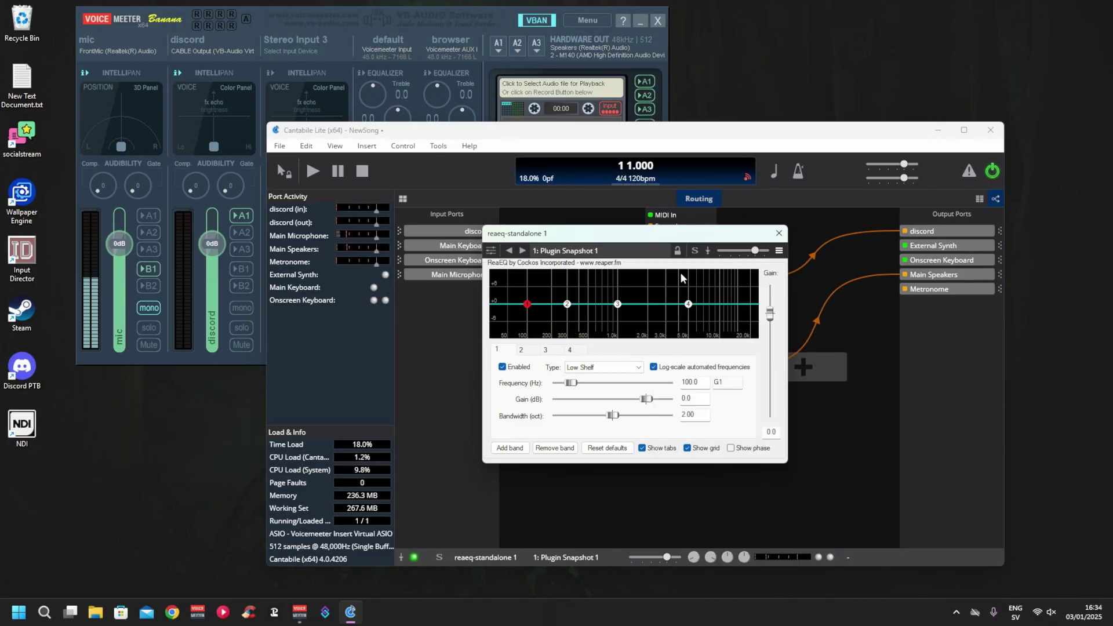
right_click(710, 302)
click(753, 311)
drag(710, 302, 683, 295)
click(618, 302)
drag(637, 383, 602, 417)
Step: Examine the settings of reaeq's bands 1 to 5 and close the equalizer window
click(497, 350)
click(521, 349)
click(545, 349)
click(570, 349)
click(595, 349)
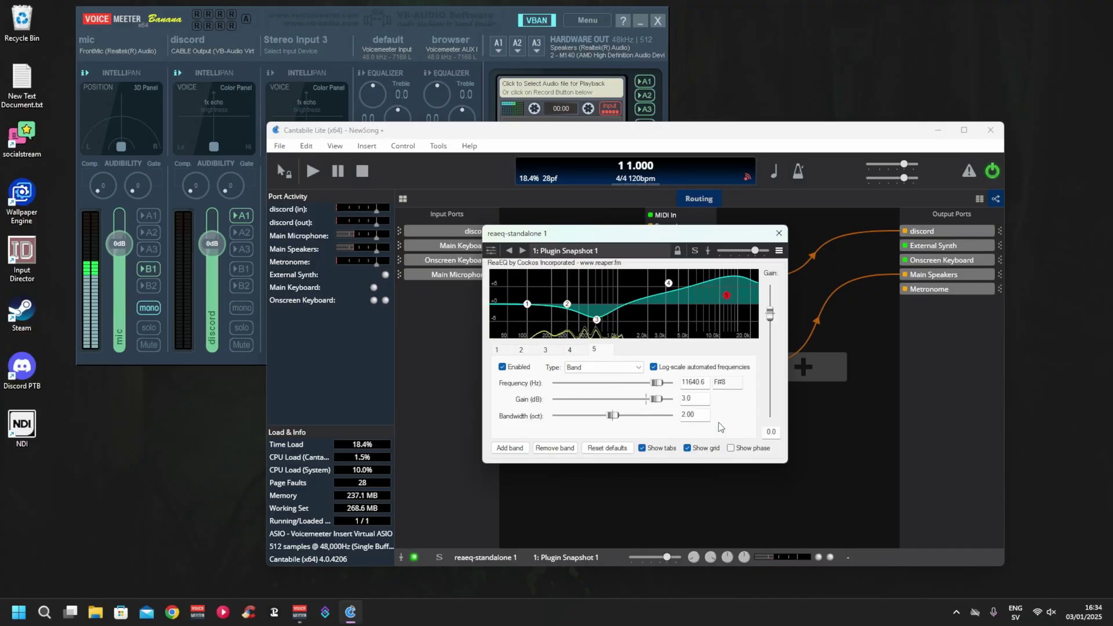
click(779, 233)
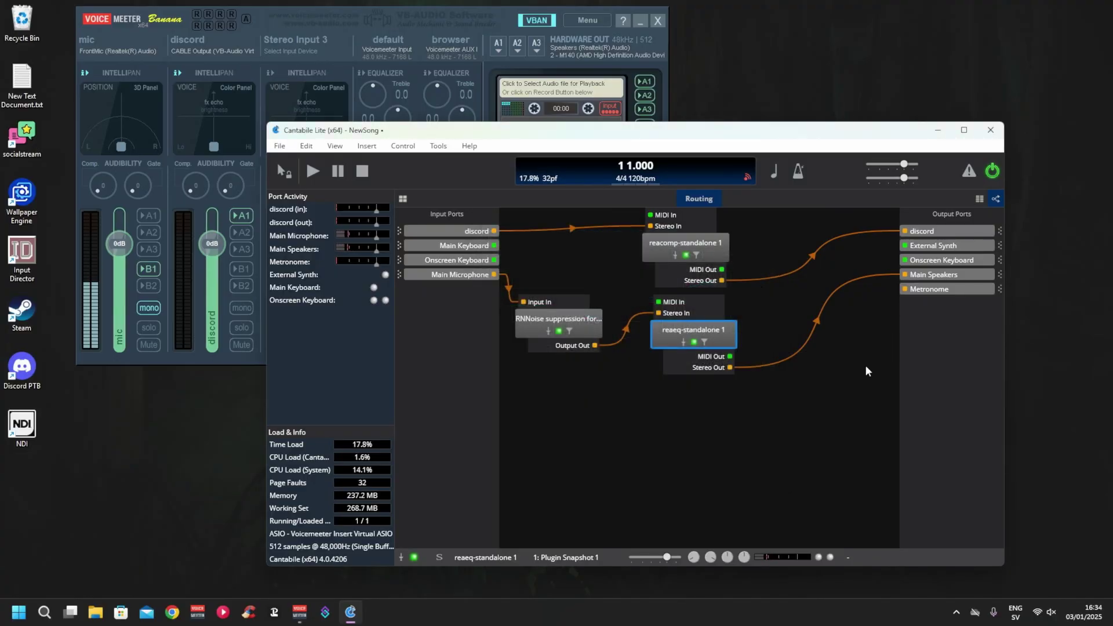